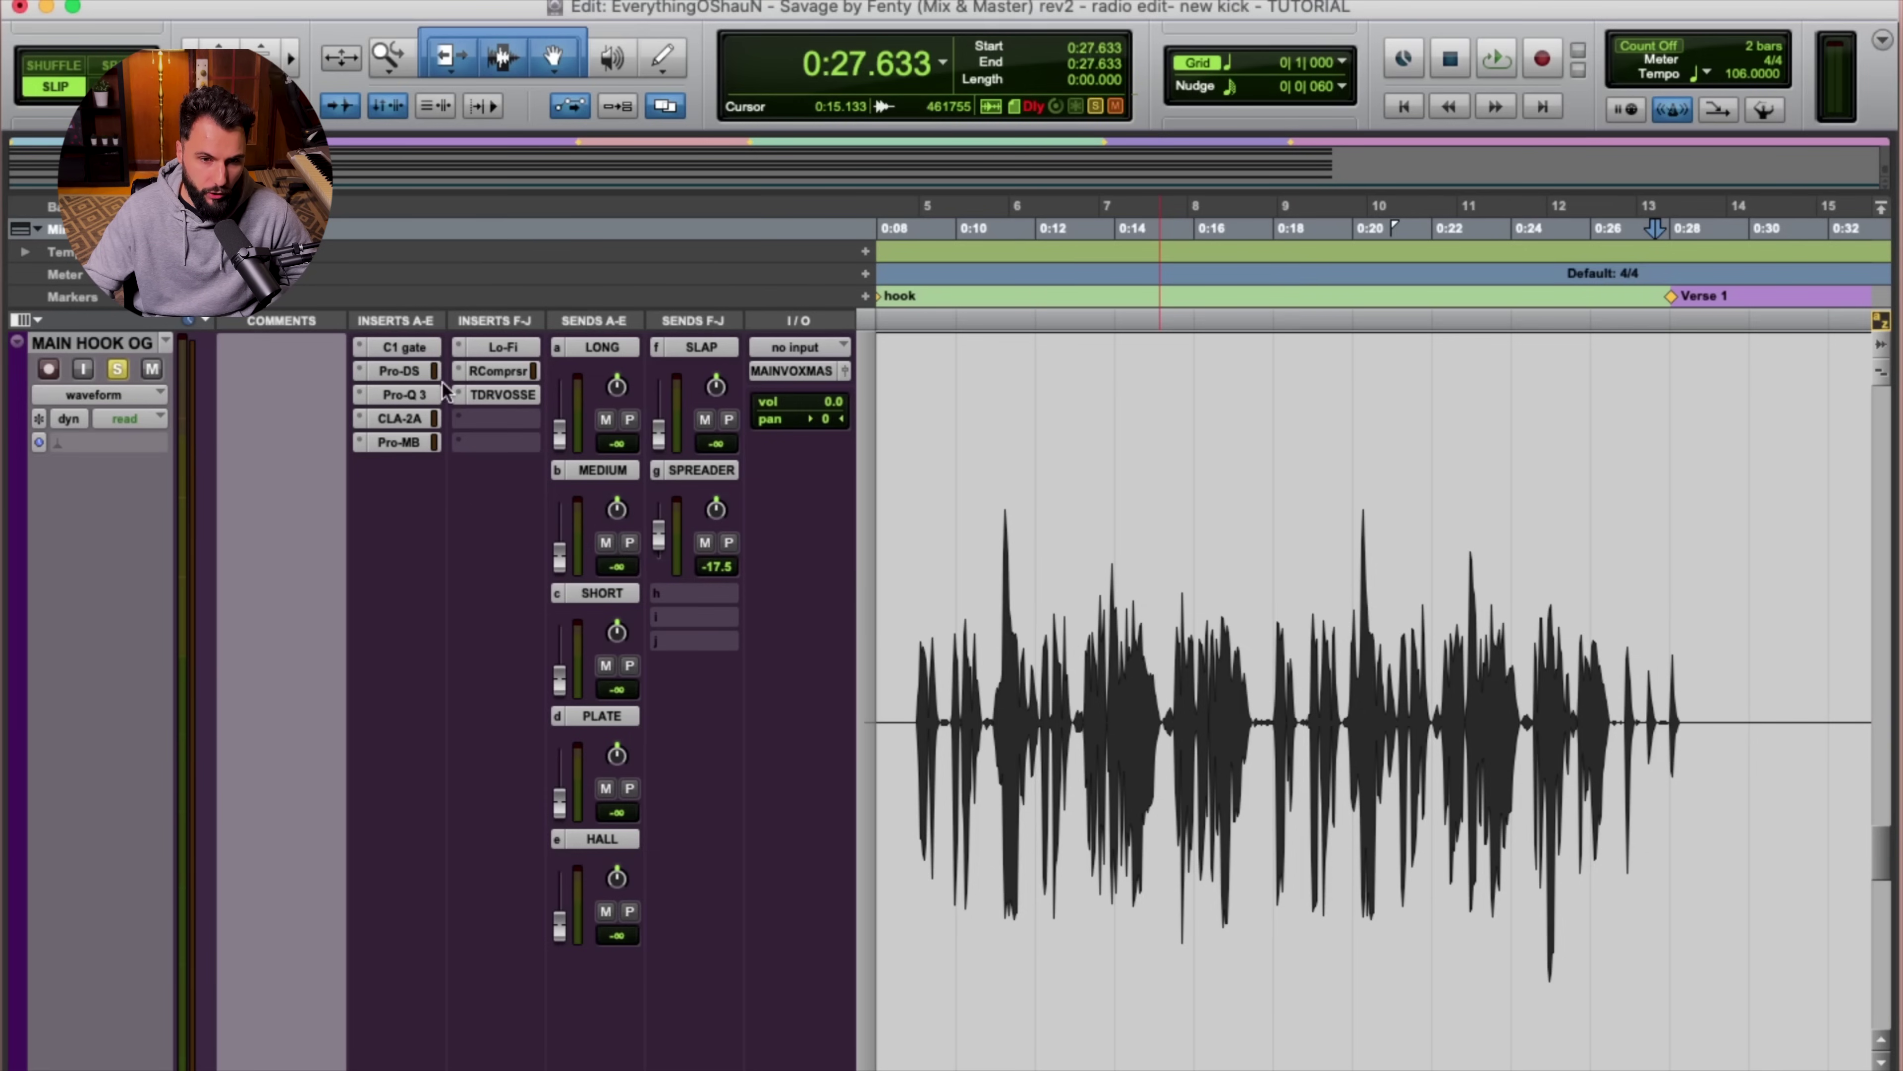
# Review each insert plugin on the MAIN HOOK OG track, from C1 gate through TDRVOSSE.
pyautogui.click(407, 353)
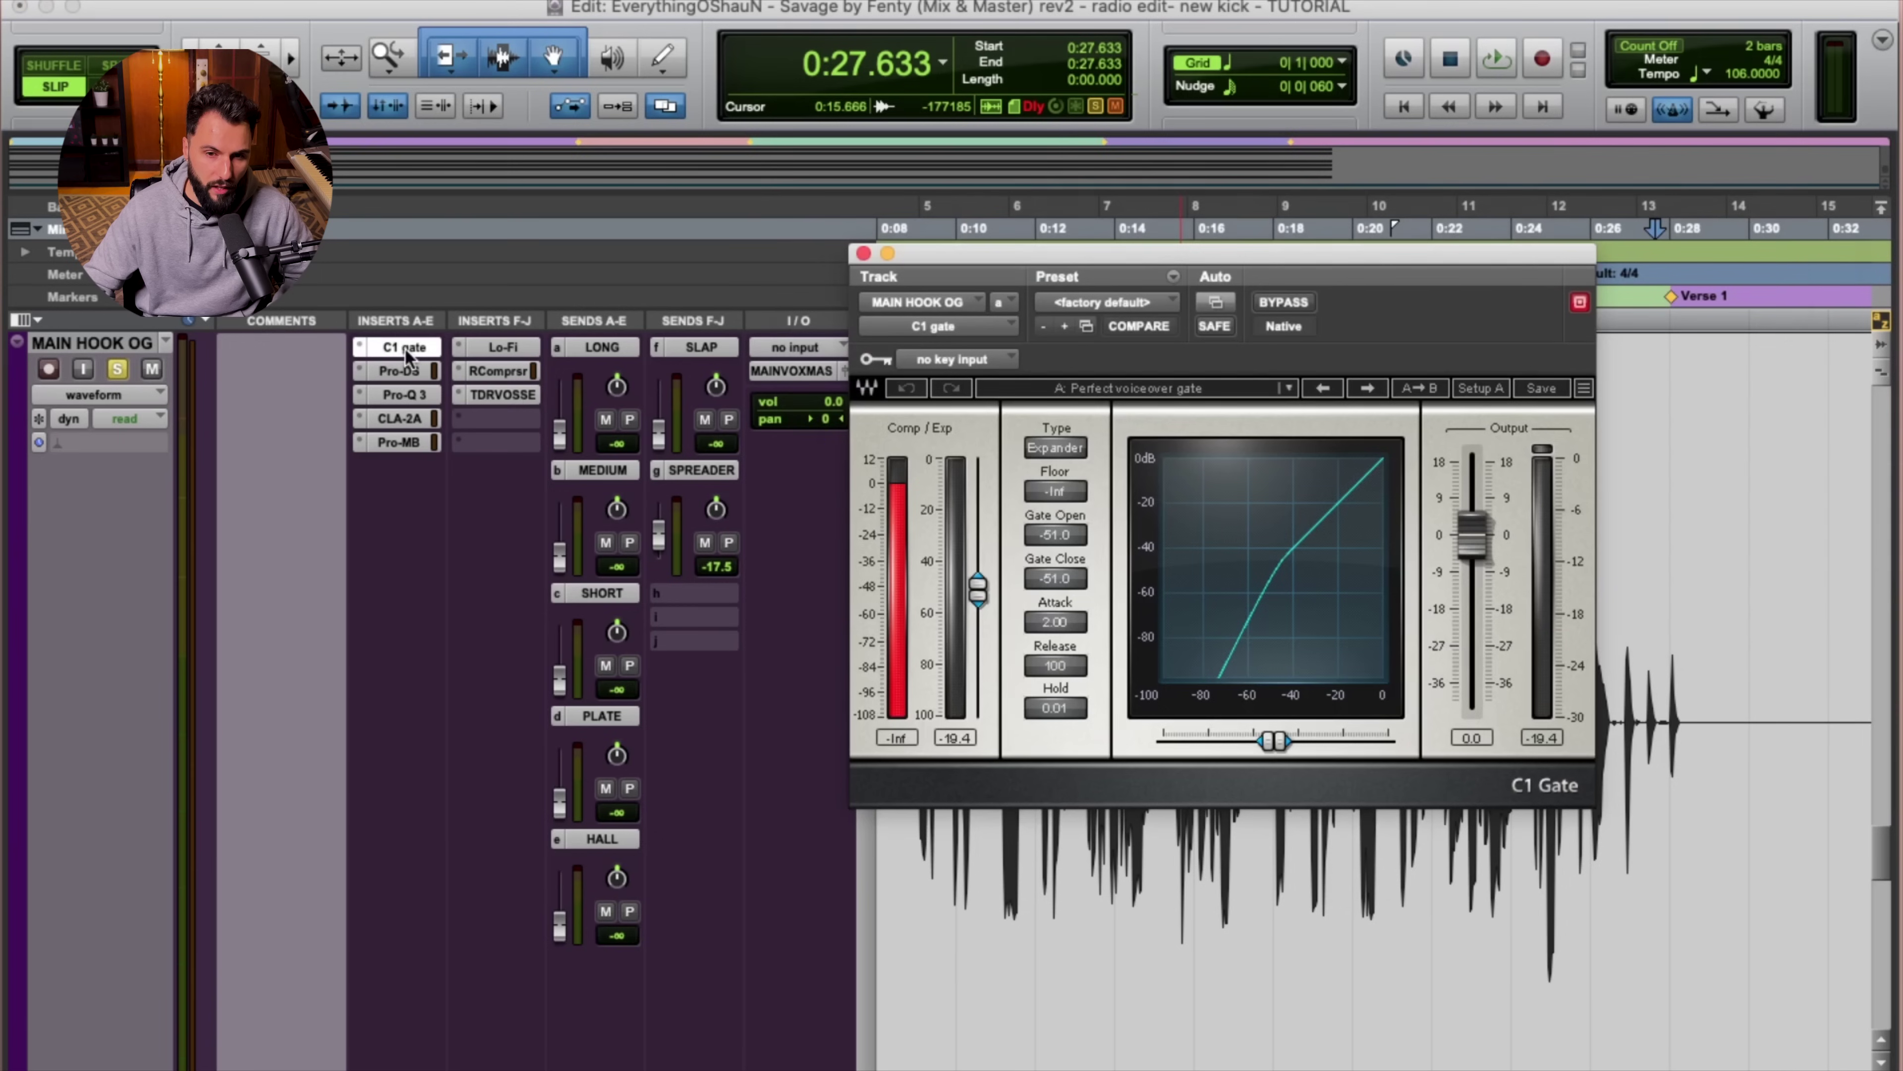
pyautogui.click(407, 369)
pyautogui.click(404, 396)
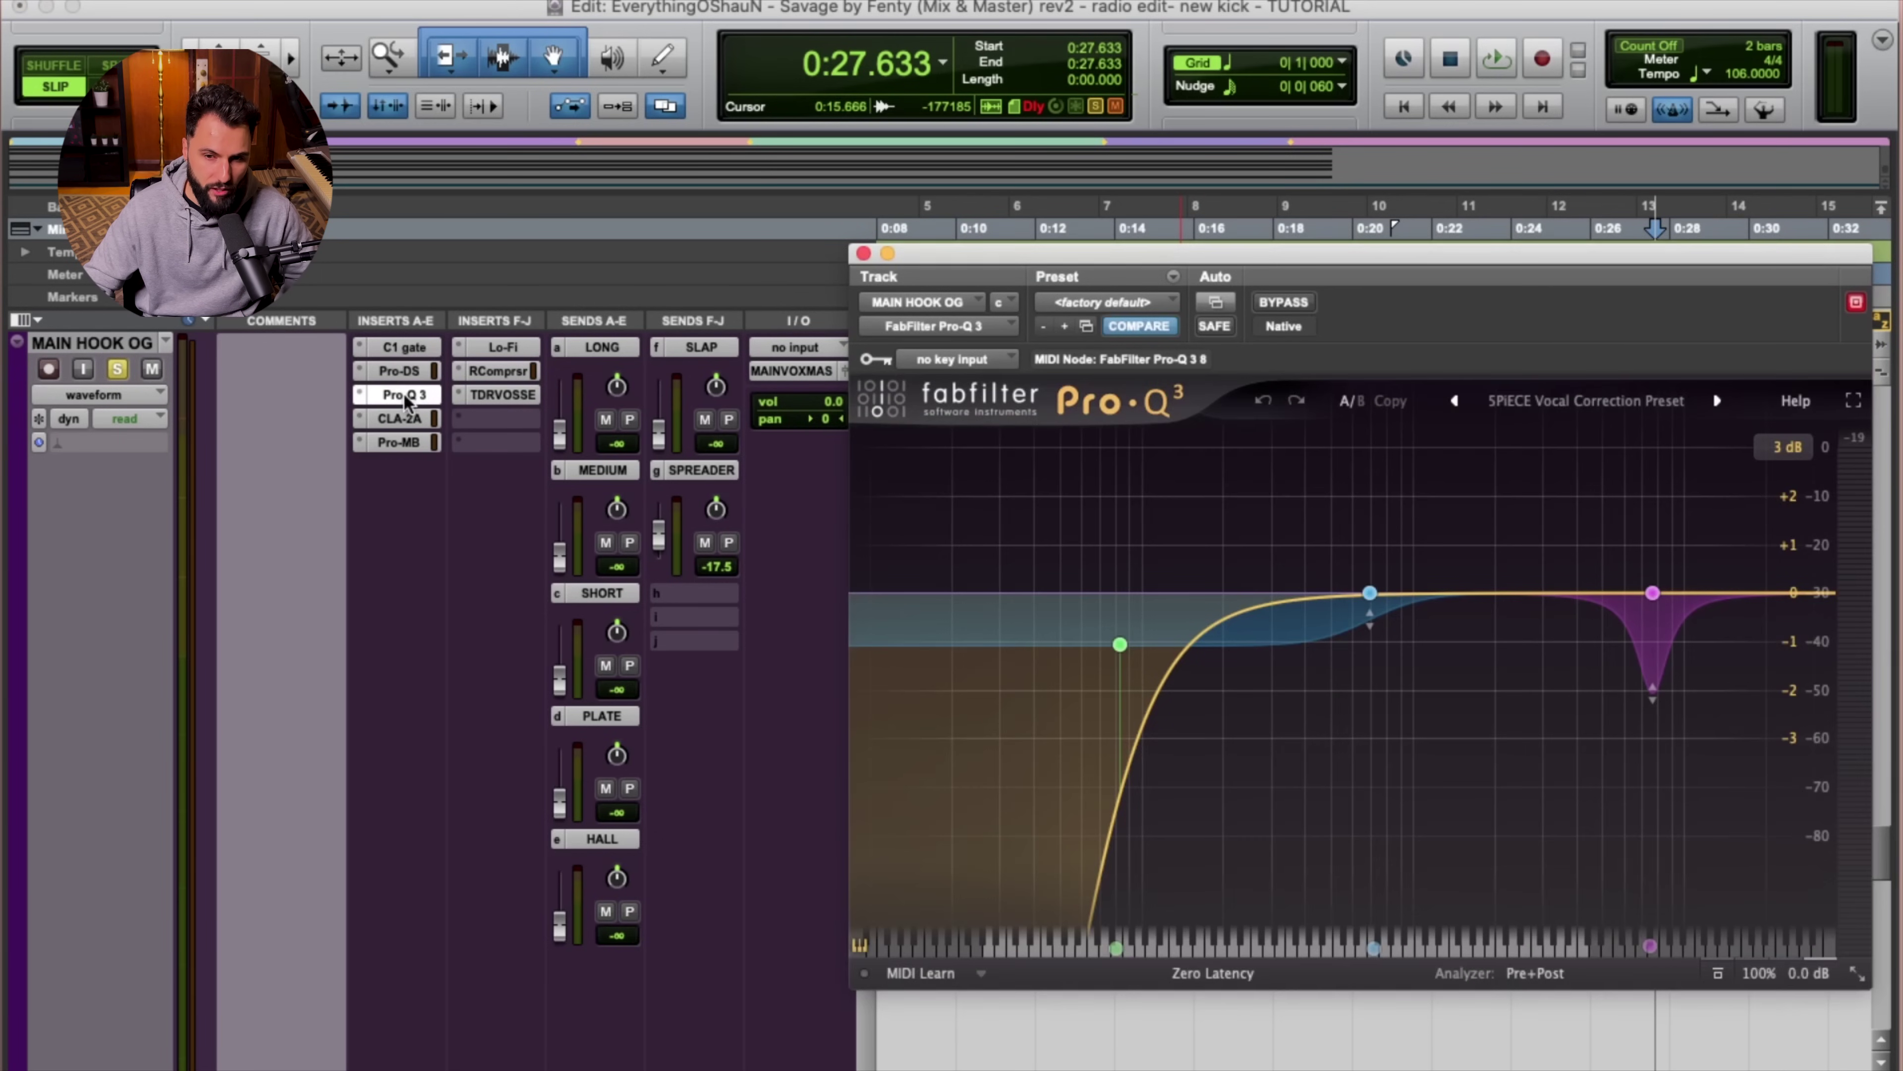
pyautogui.click(405, 418)
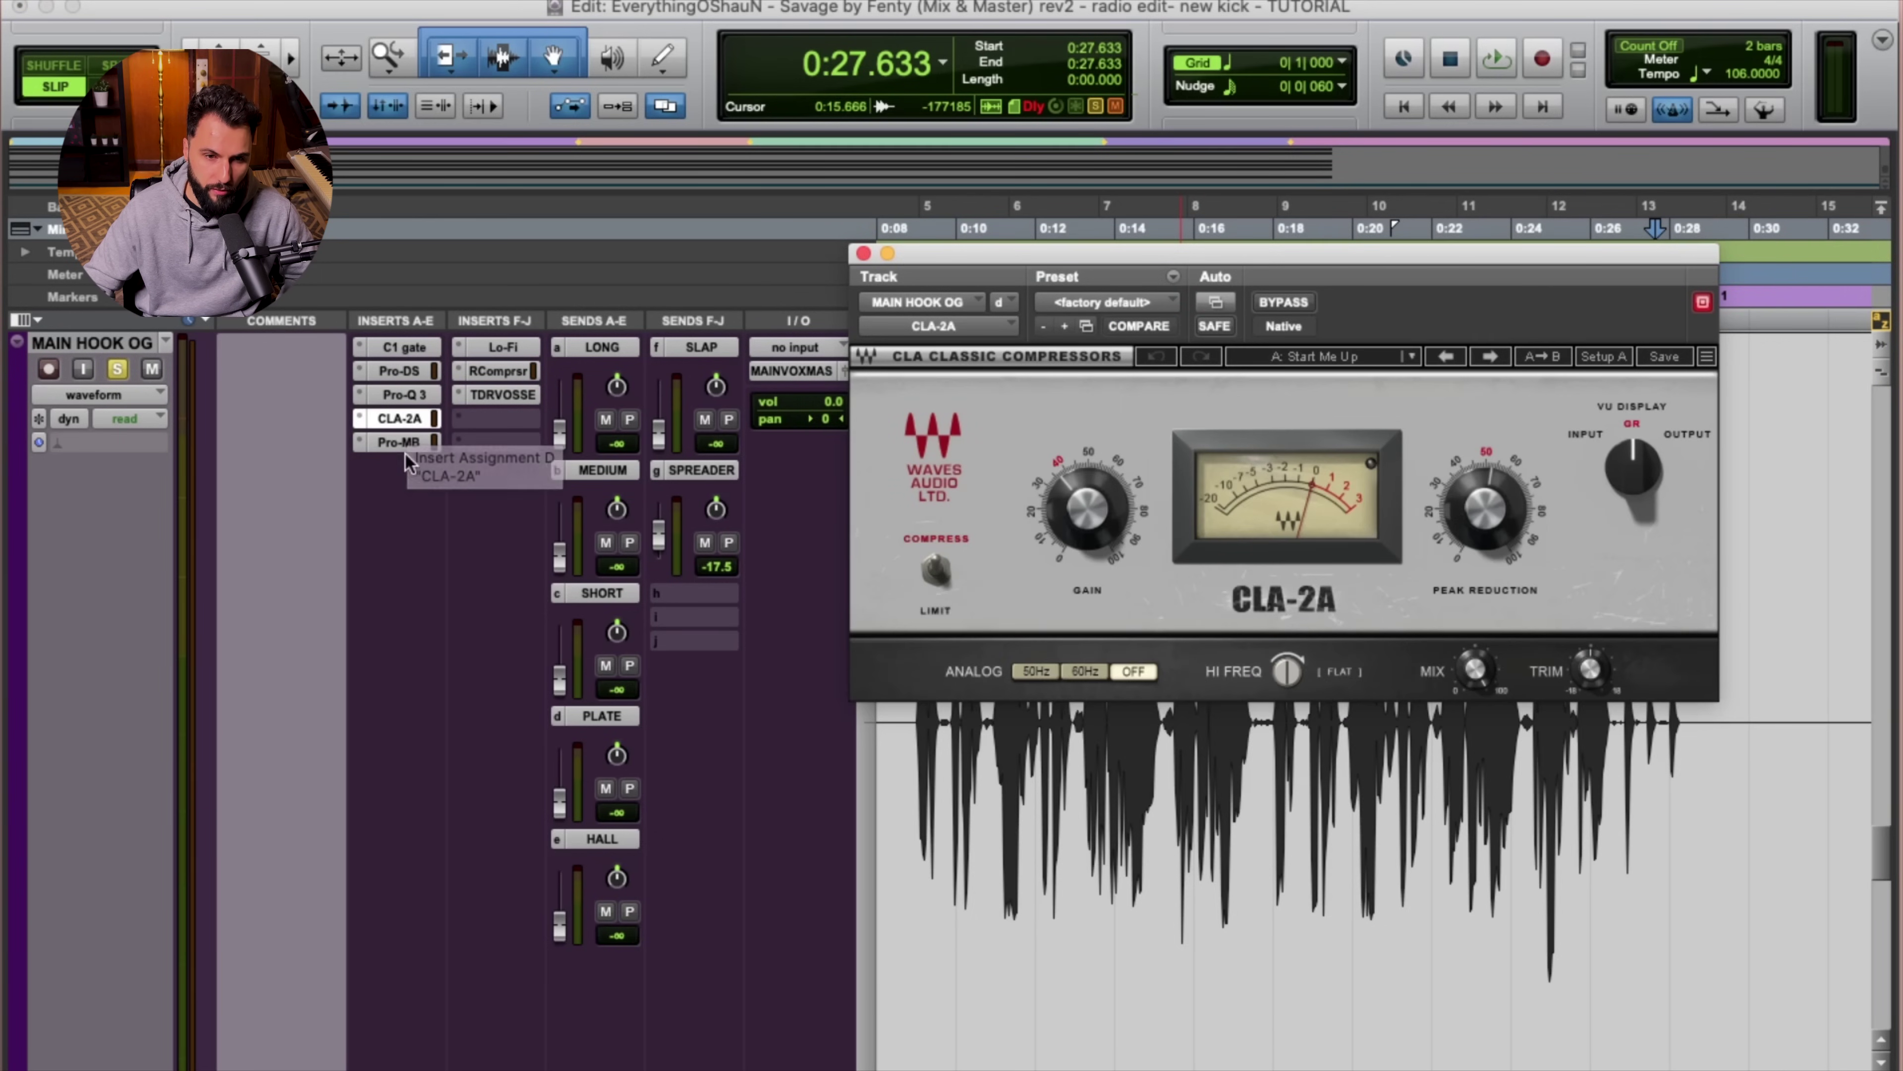
pyautogui.click(404, 446)
pyautogui.click(504, 345)
pyautogui.click(507, 348)
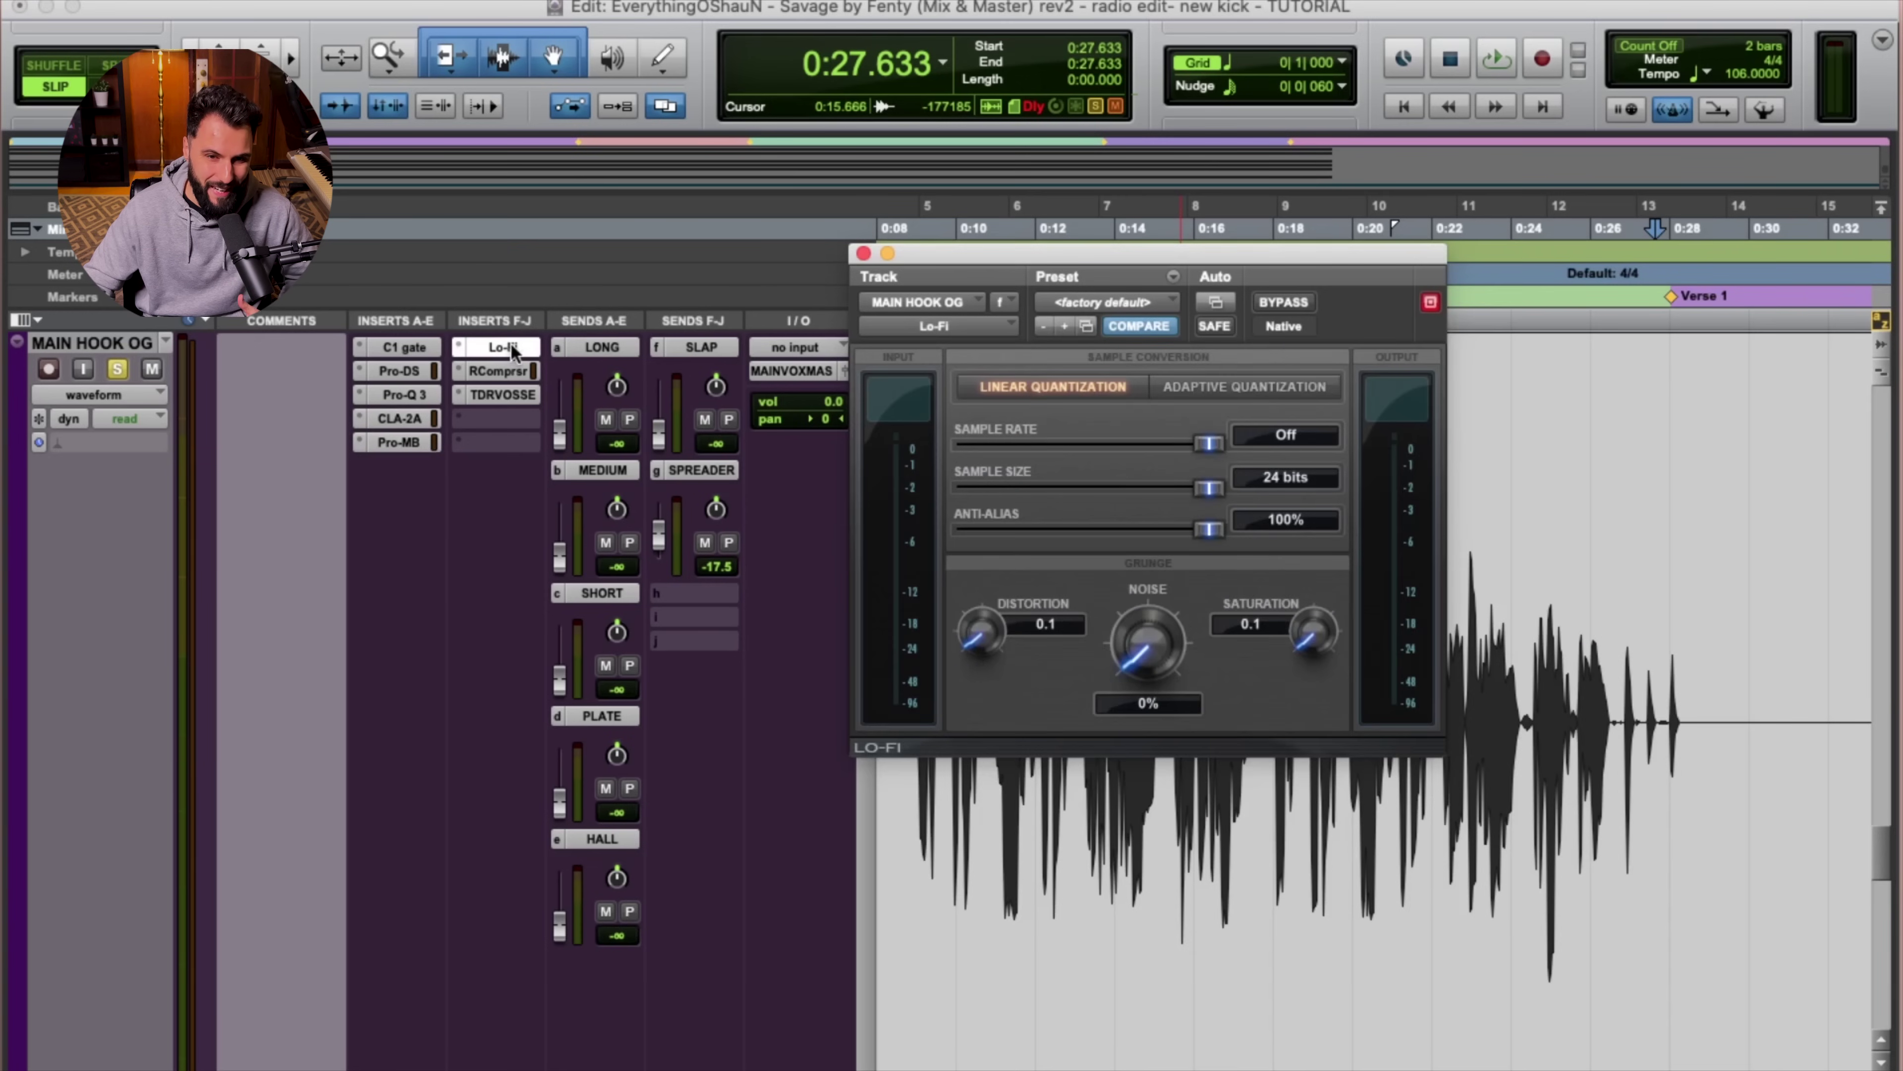
pyautogui.click(509, 370)
pyautogui.click(504, 393)
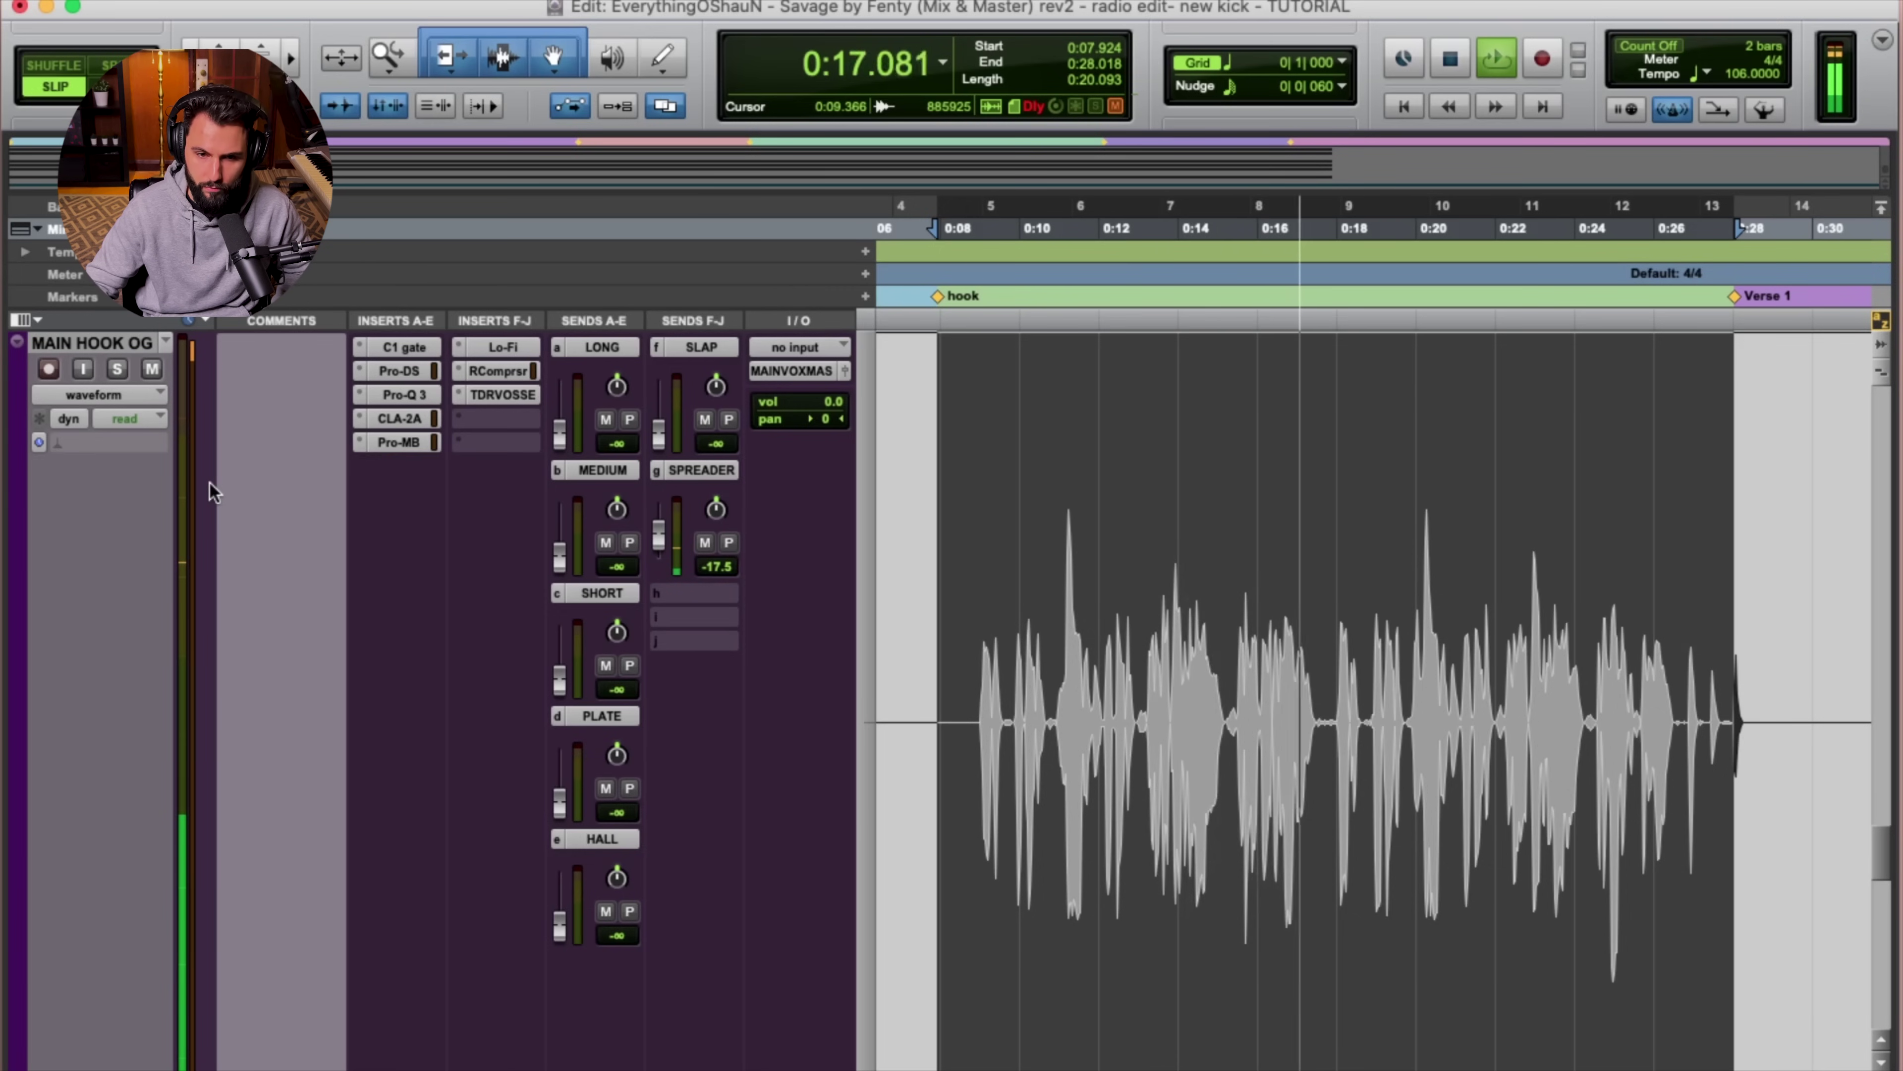
# Solo the MAIN HOOK OG track during playback to hear its processed vocal alone, and stop playback.
pyautogui.hotkey('shift', 's')
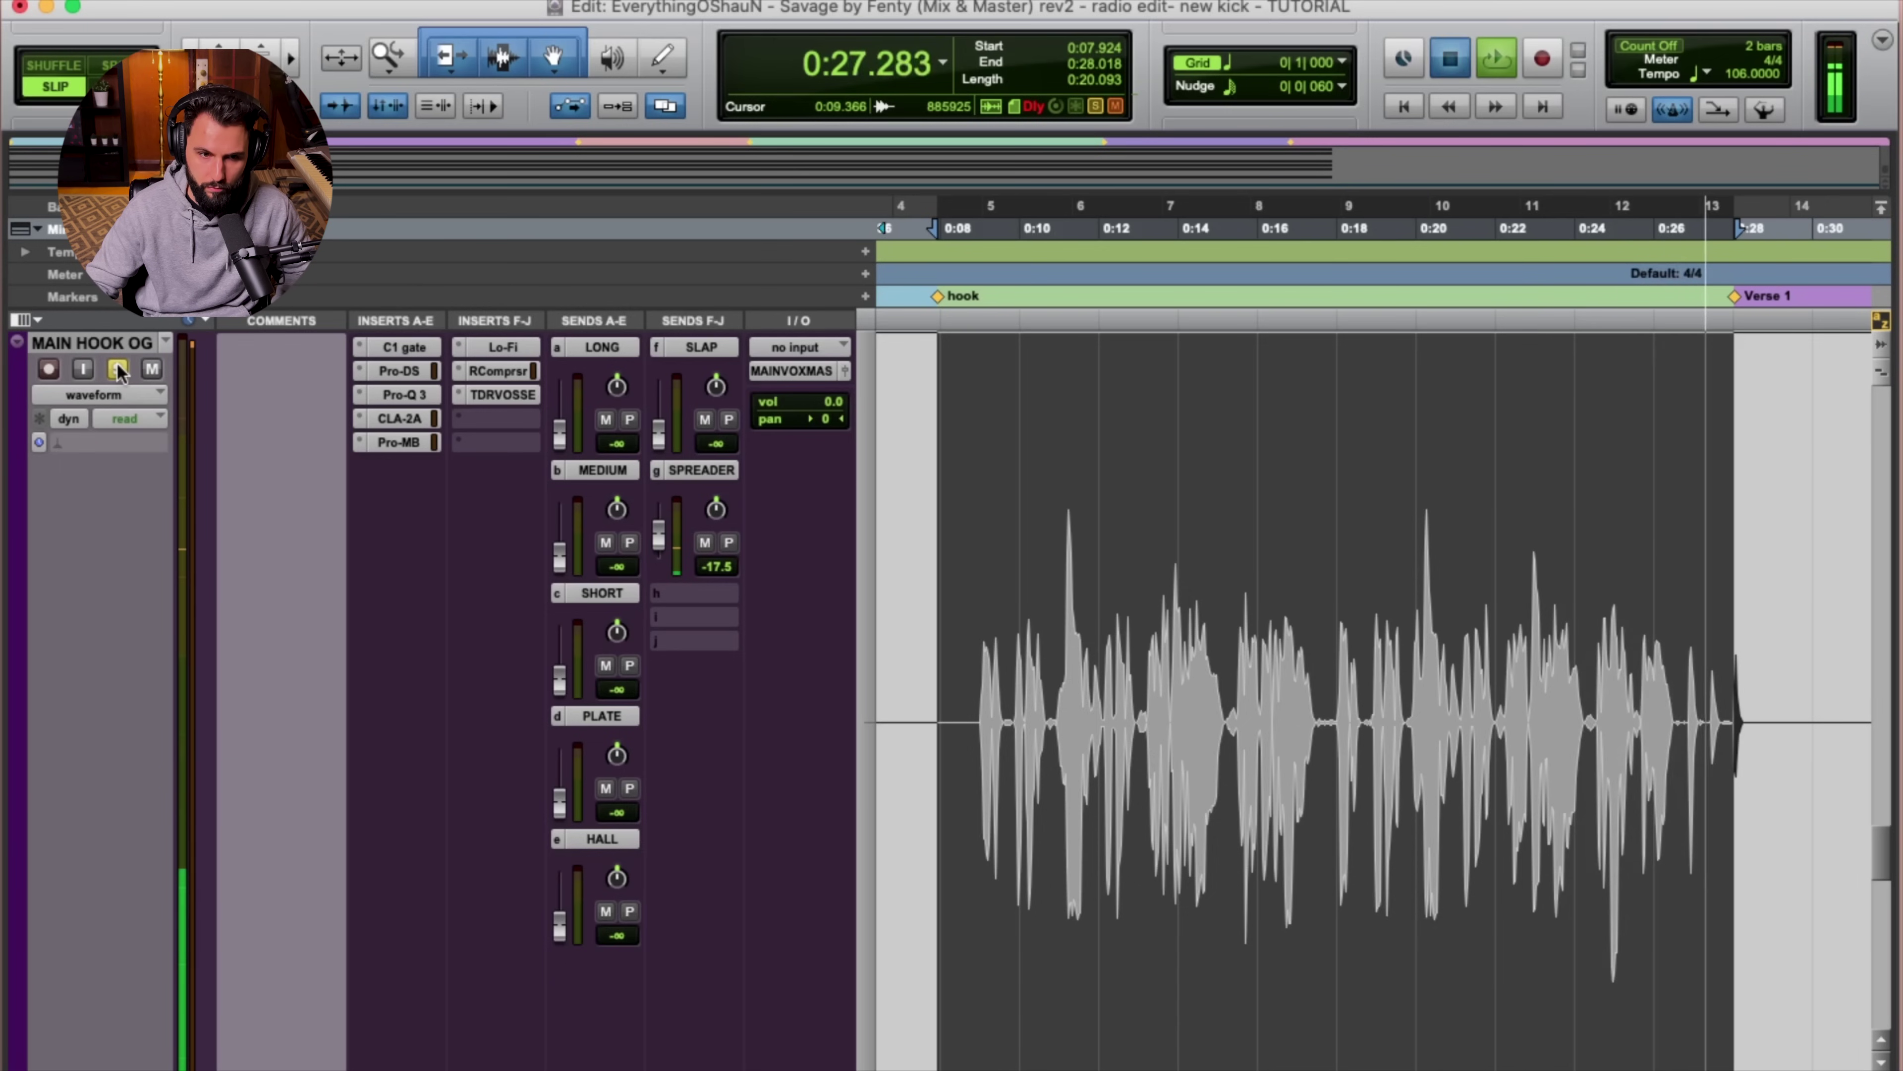
pyautogui.press('space')
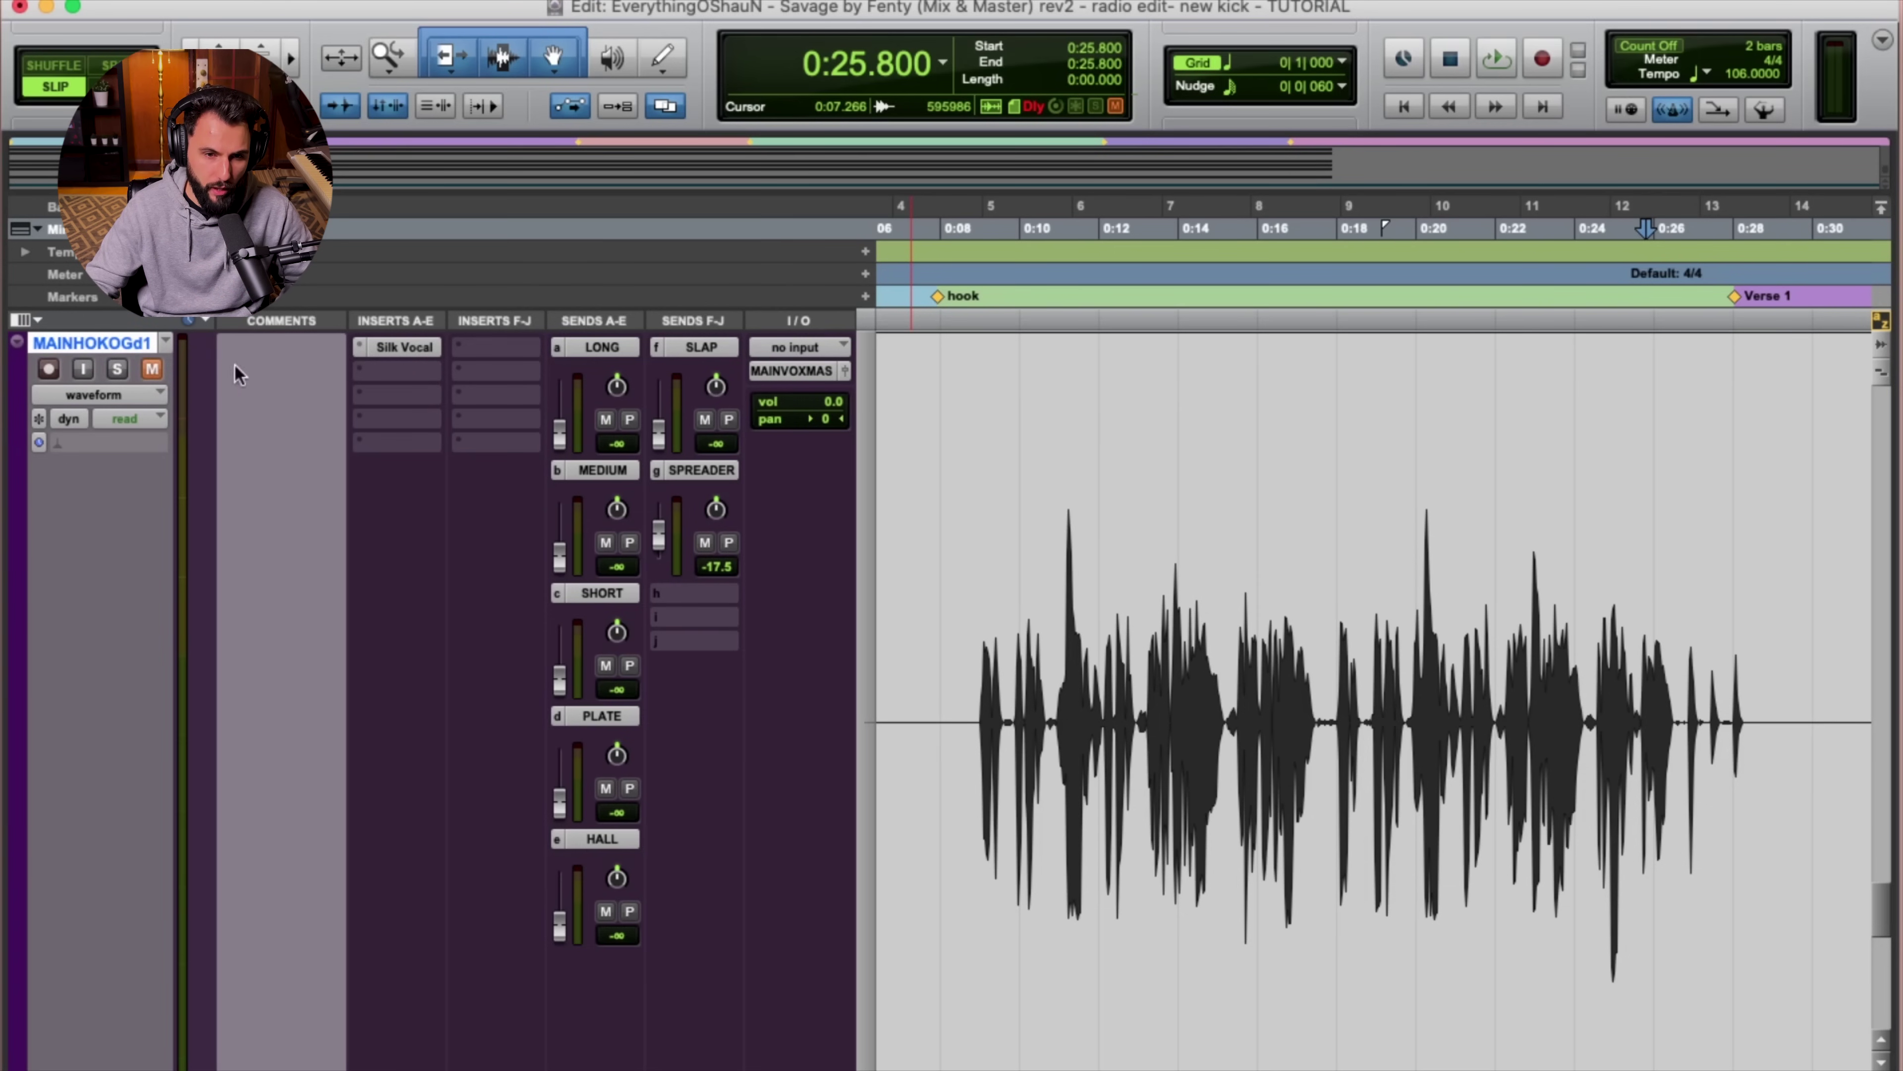
# Open Silk Vocal on the duplicated hook track and choose the Male voice type.
pyautogui.click(392, 346)
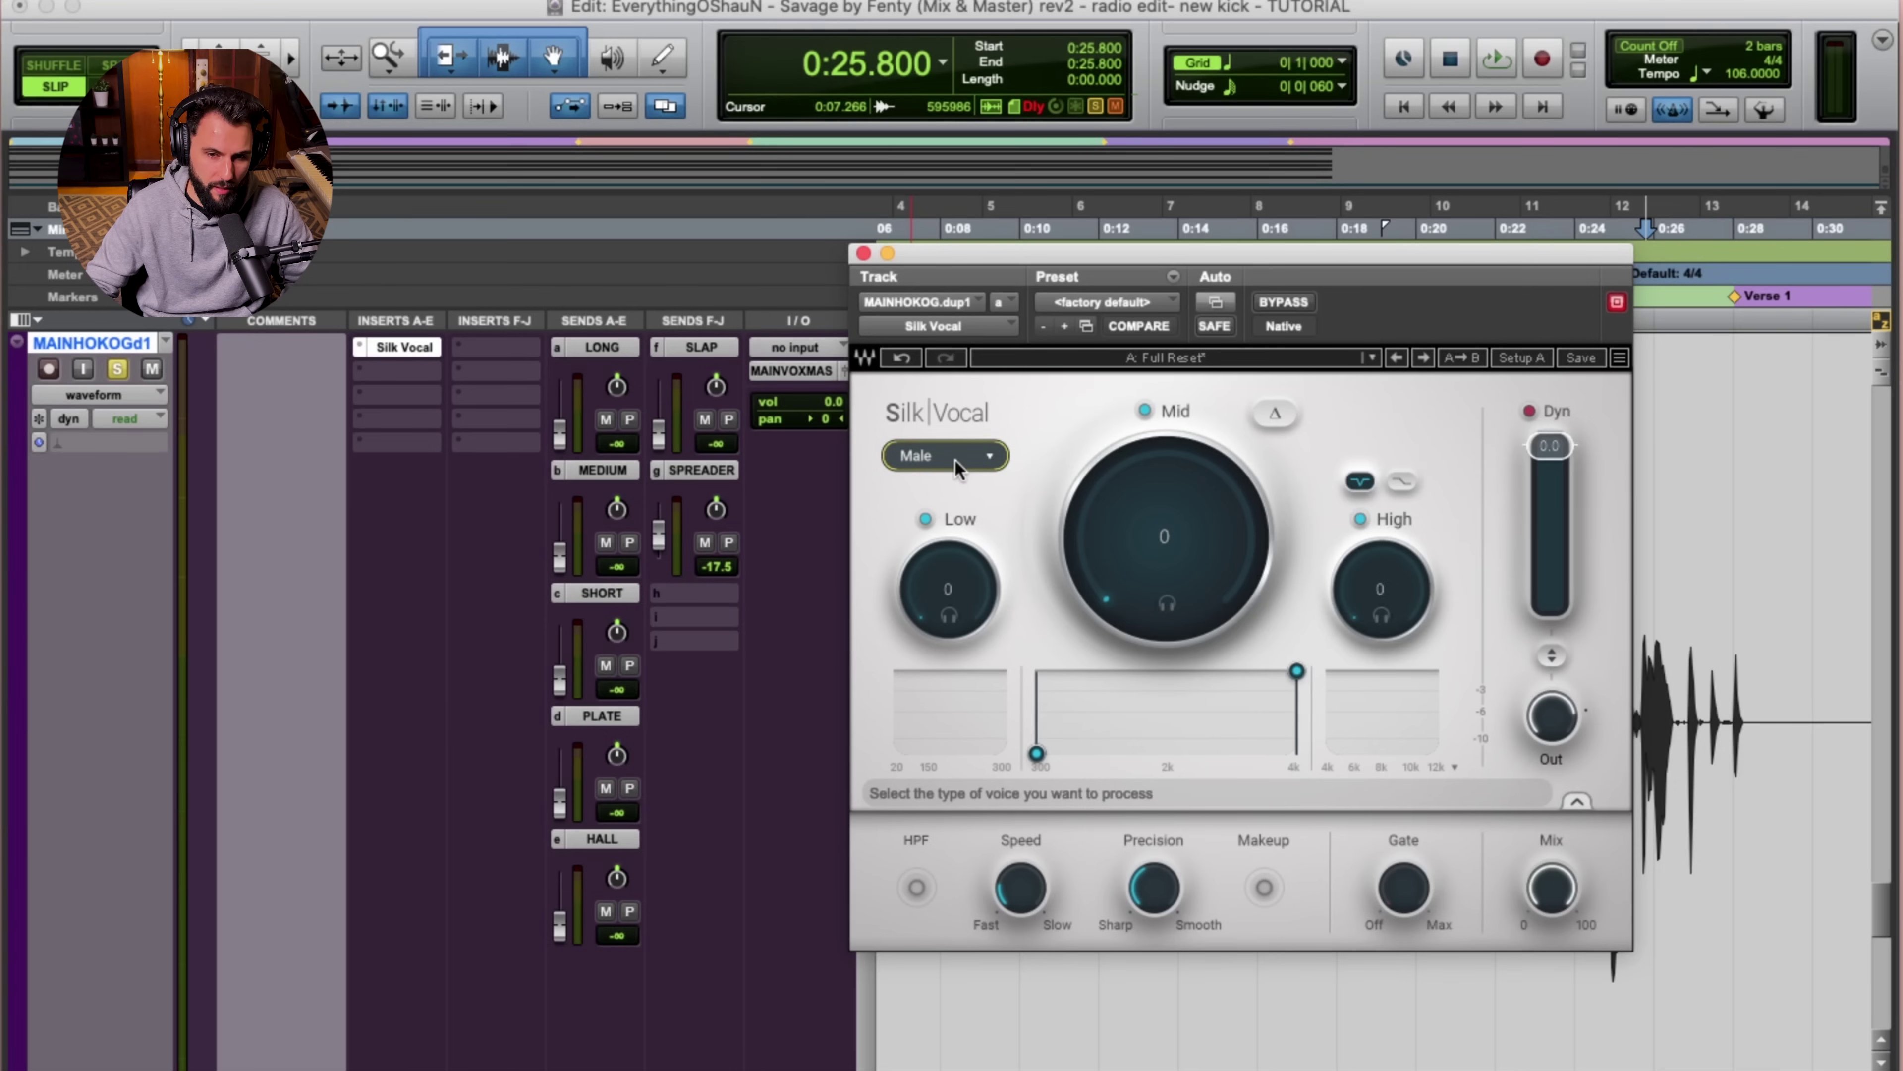
pyautogui.click(953, 462)
pyautogui.click(931, 485)
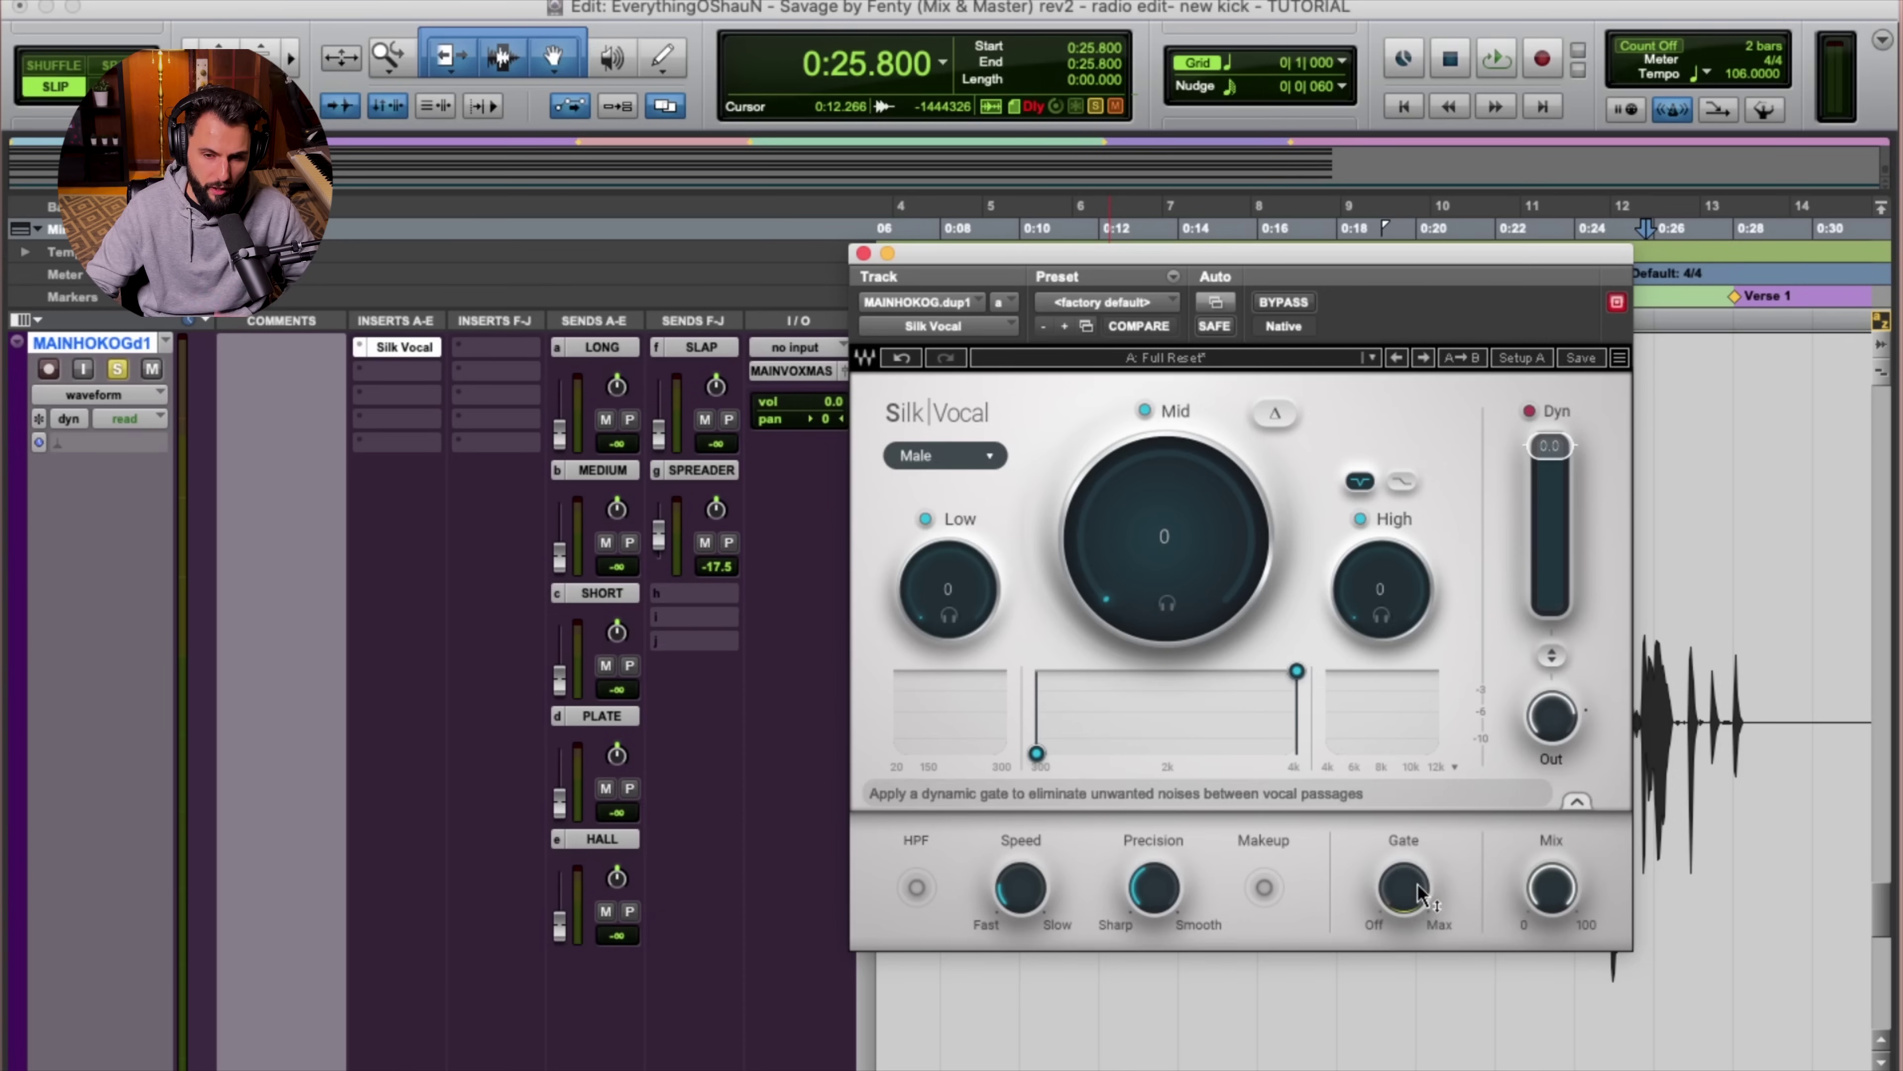
# Raise Silk Vocal's Gate partway from Off while auditioning the hook, and close the plugin window.
pyautogui.moveTo(1406, 916)
pyautogui.mouseDown()
pyautogui.moveTo(1406, 896)
pyautogui.moveTo(1406, 919)
pyautogui.mouseUp()
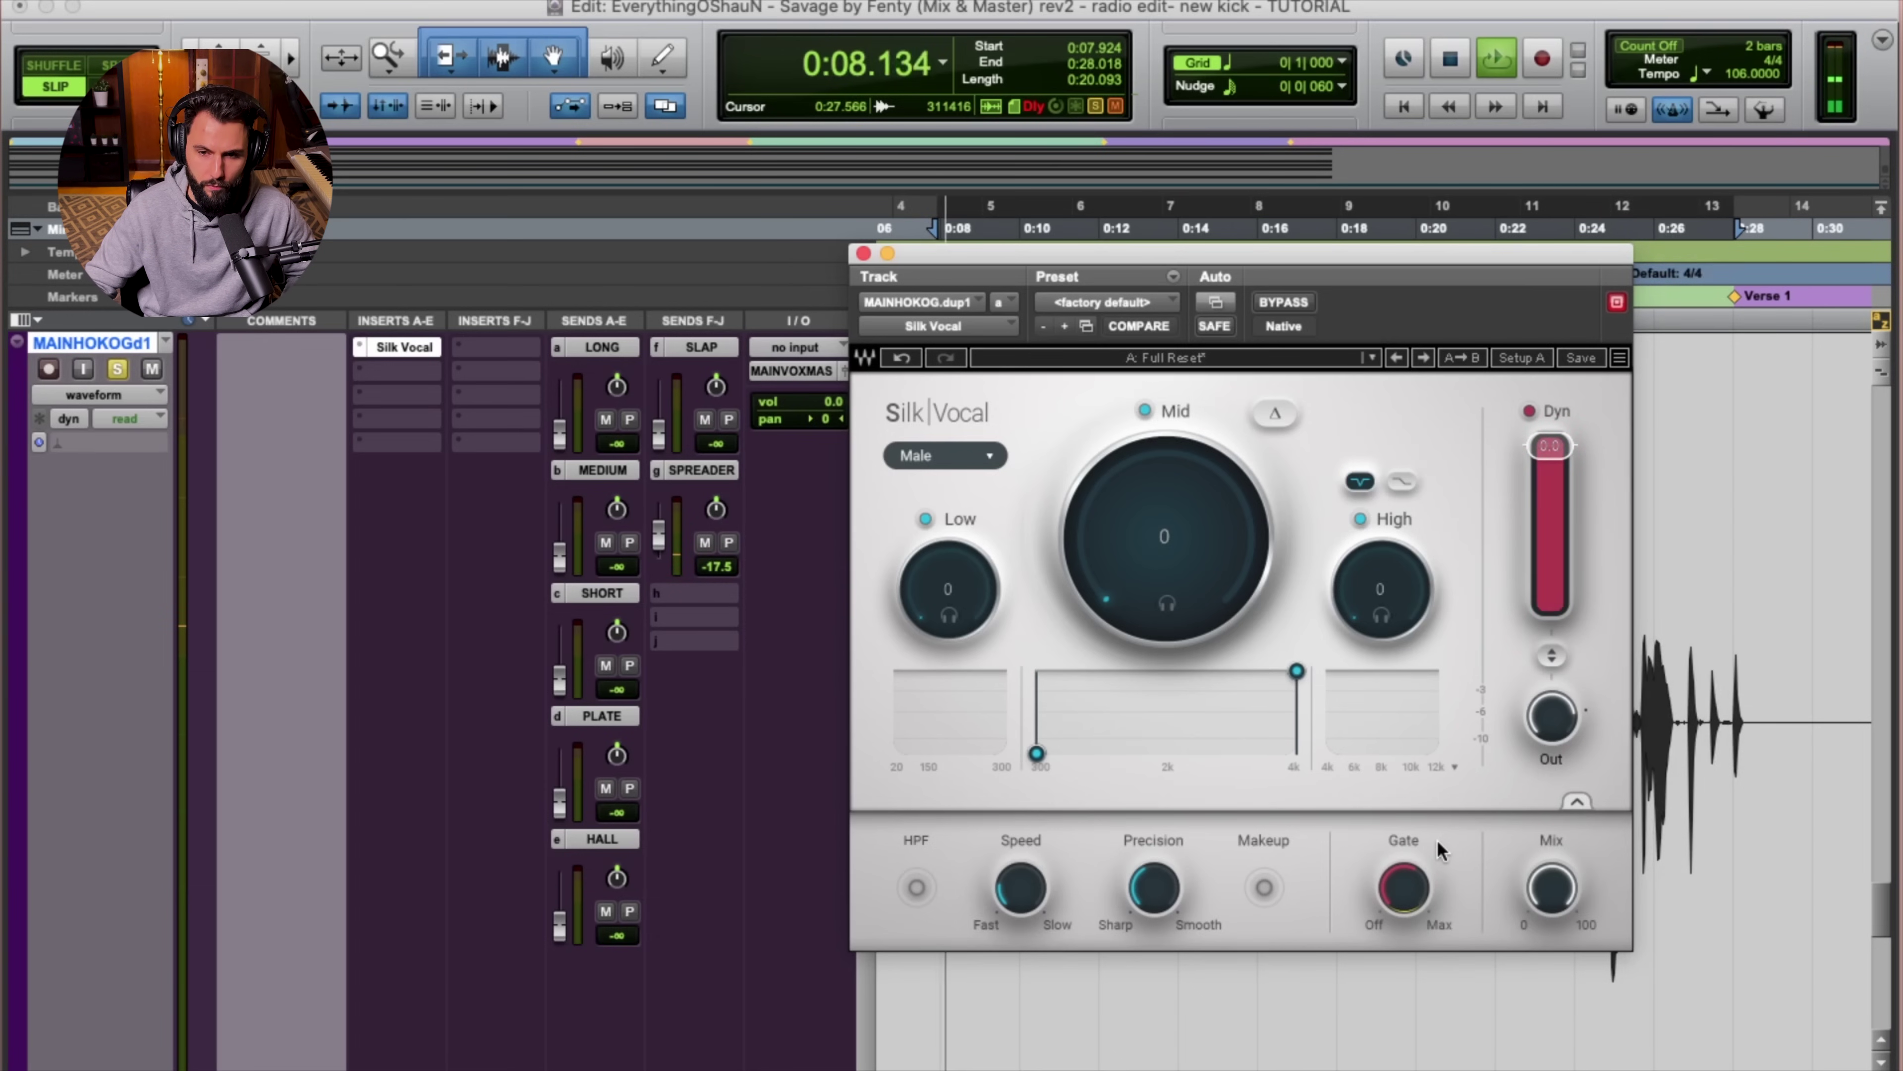
pyautogui.press('space')
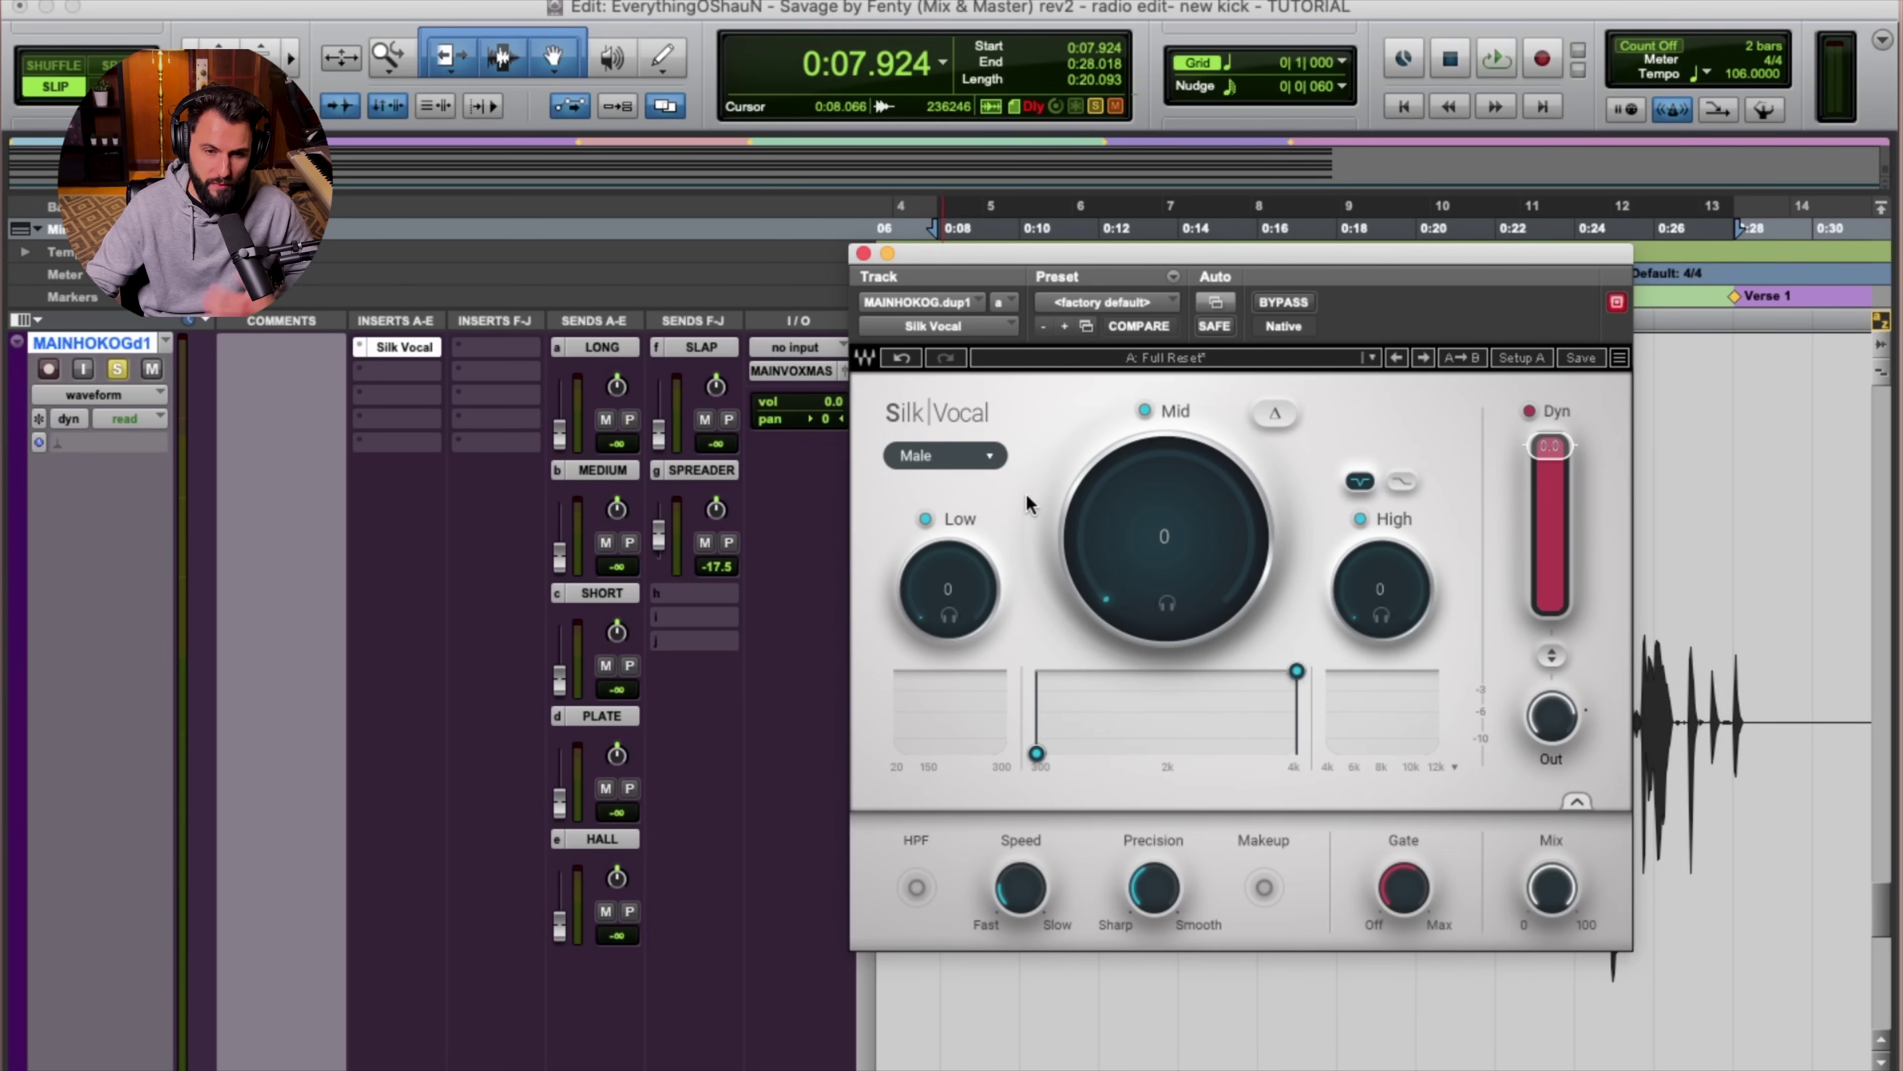
pyautogui.click(864, 253)
# Examine the quiet gaps between the opening phrases of the hook waveform for low-level noise.
pyautogui.press('t')
pyautogui.press('t')
pyautogui.press('t')
pyautogui.press('t')
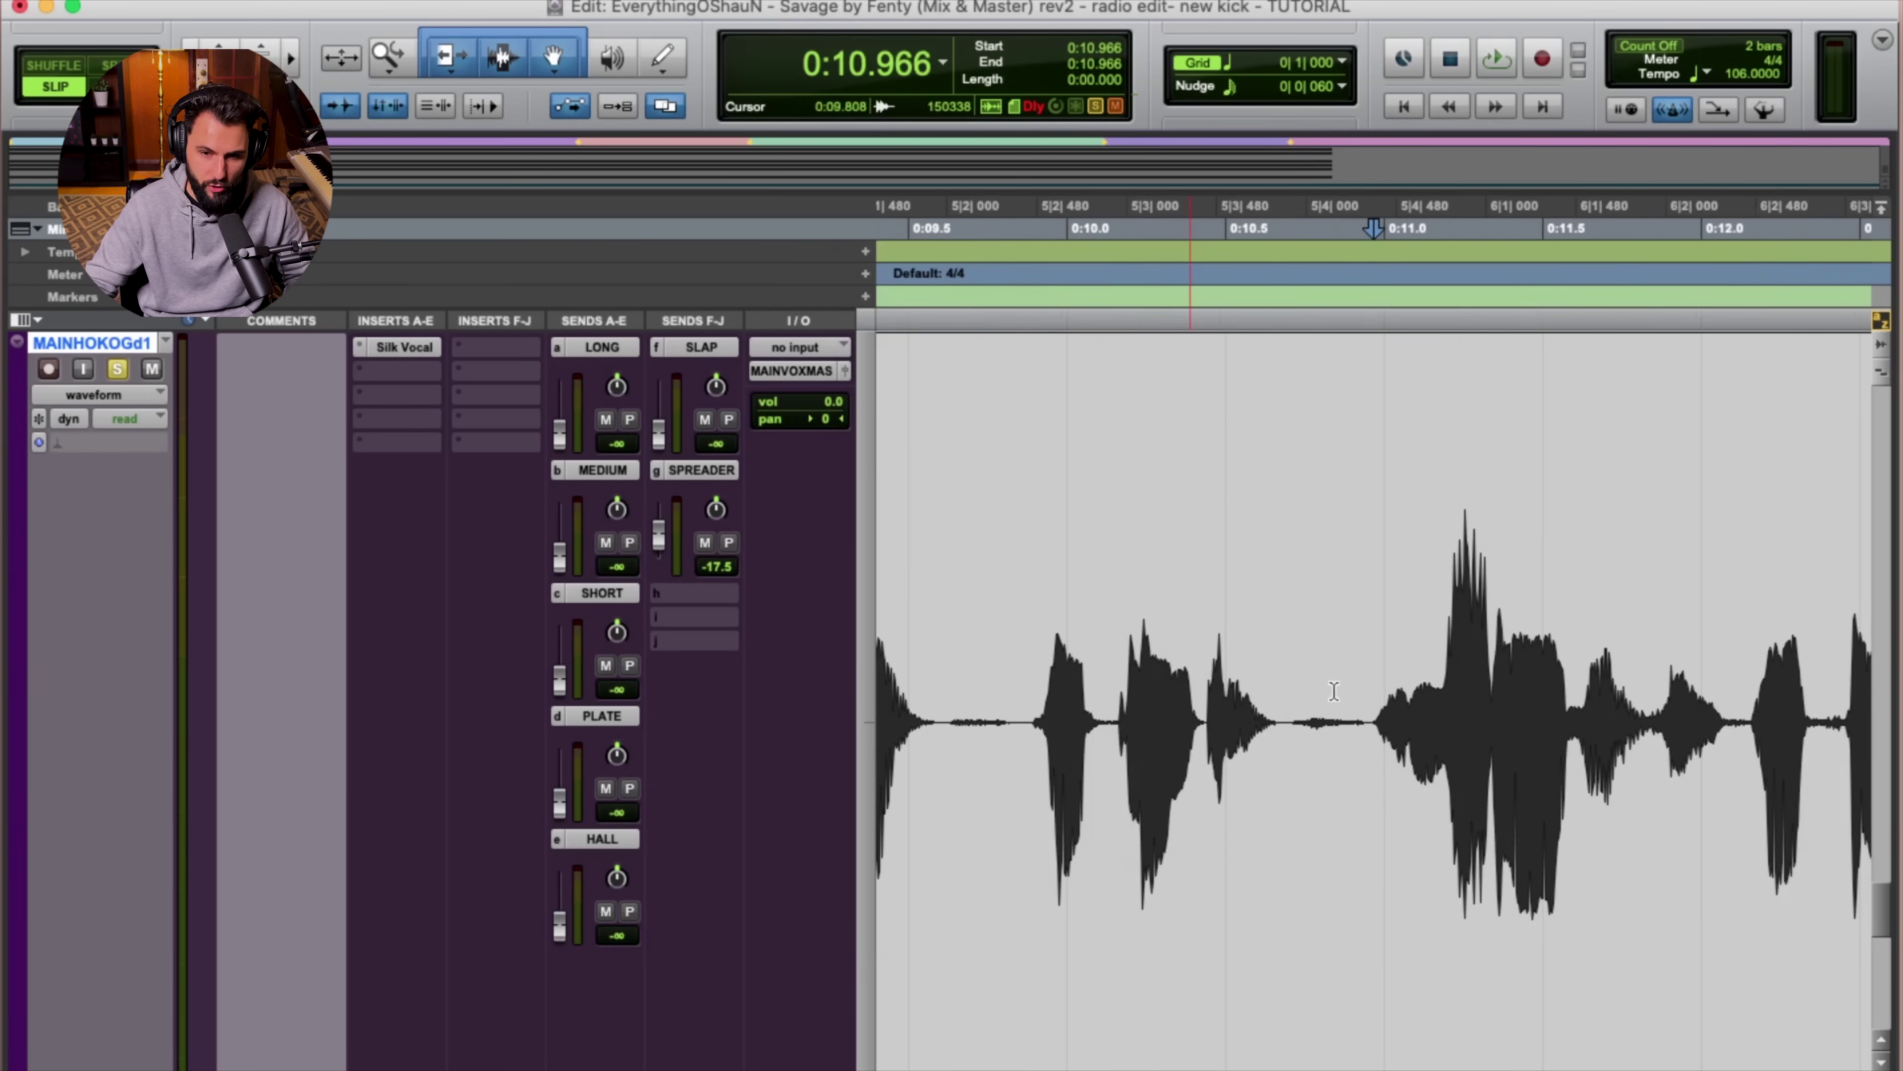
pyautogui.moveTo(1202, 699); pyautogui.dragTo(1263, 721)
pyautogui.press('r')
pyautogui.press('r')
pyautogui.press('r')
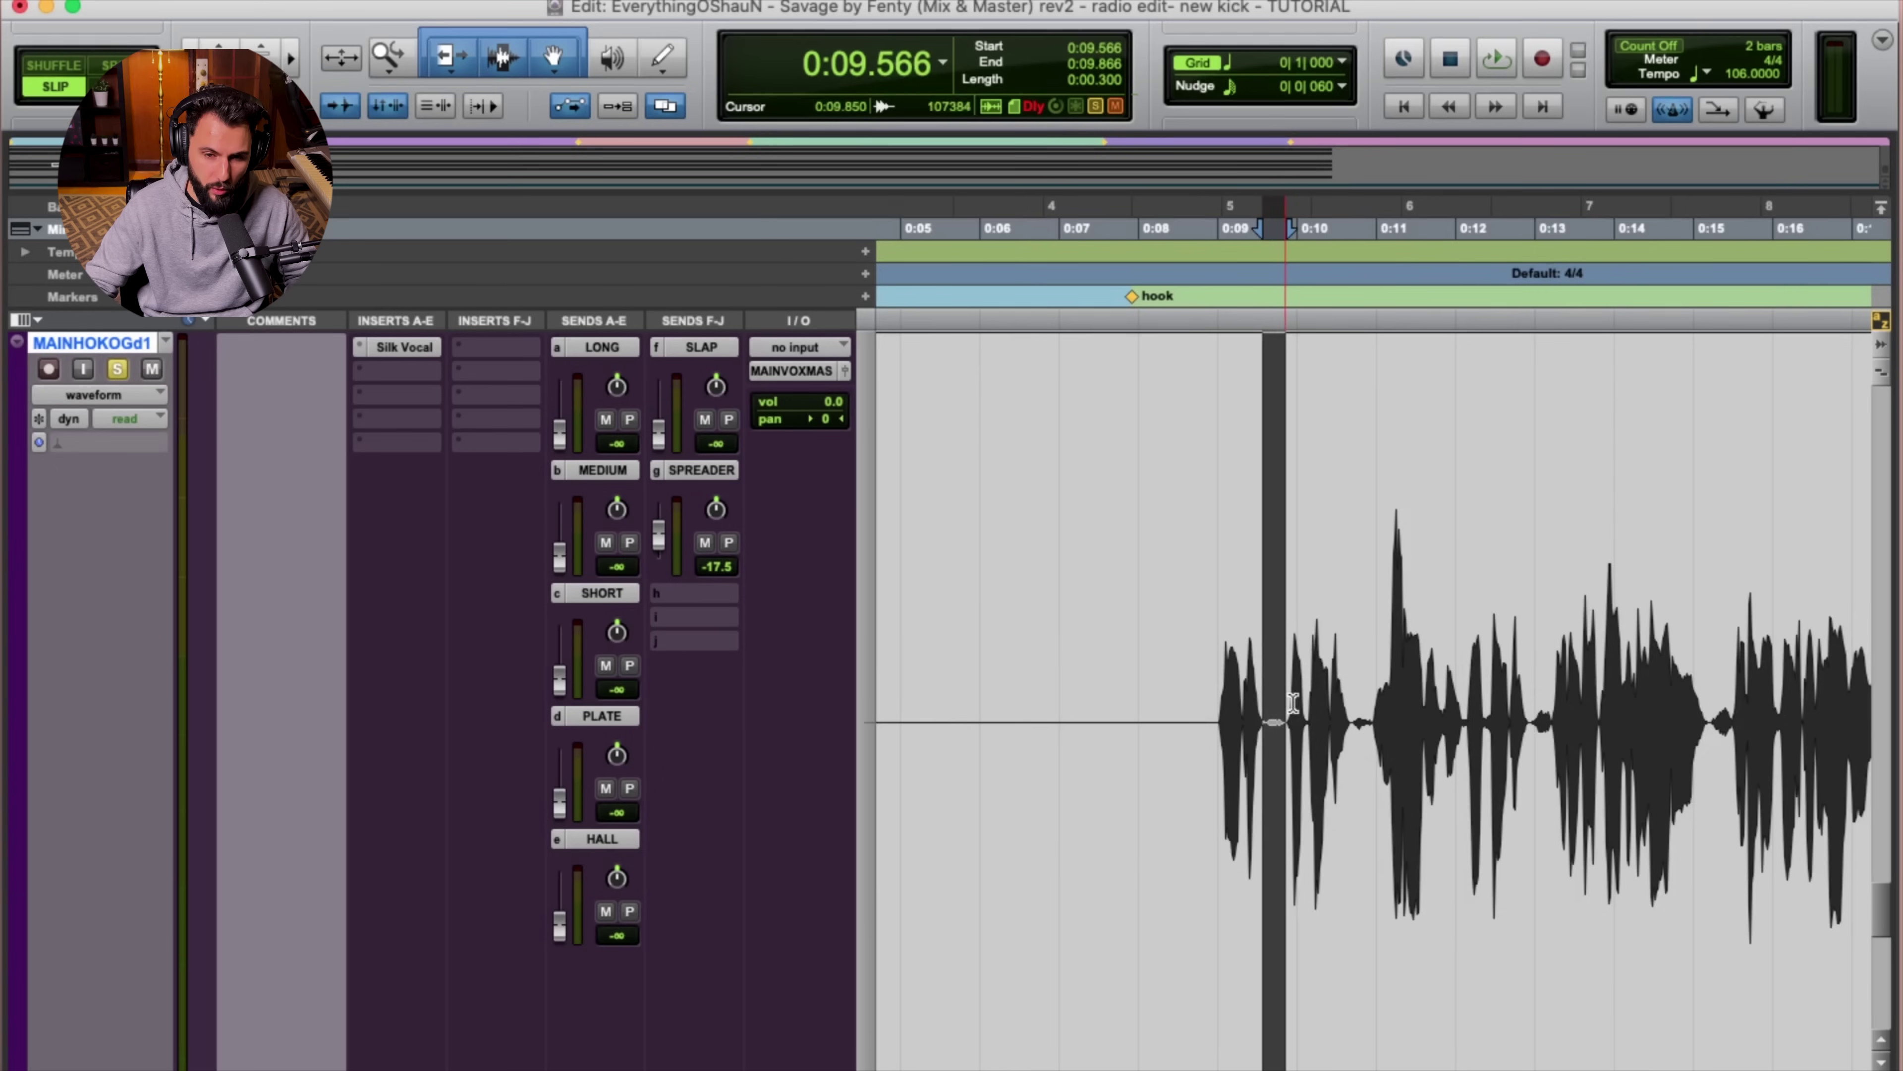
pyautogui.doubleClick(1406, 731)
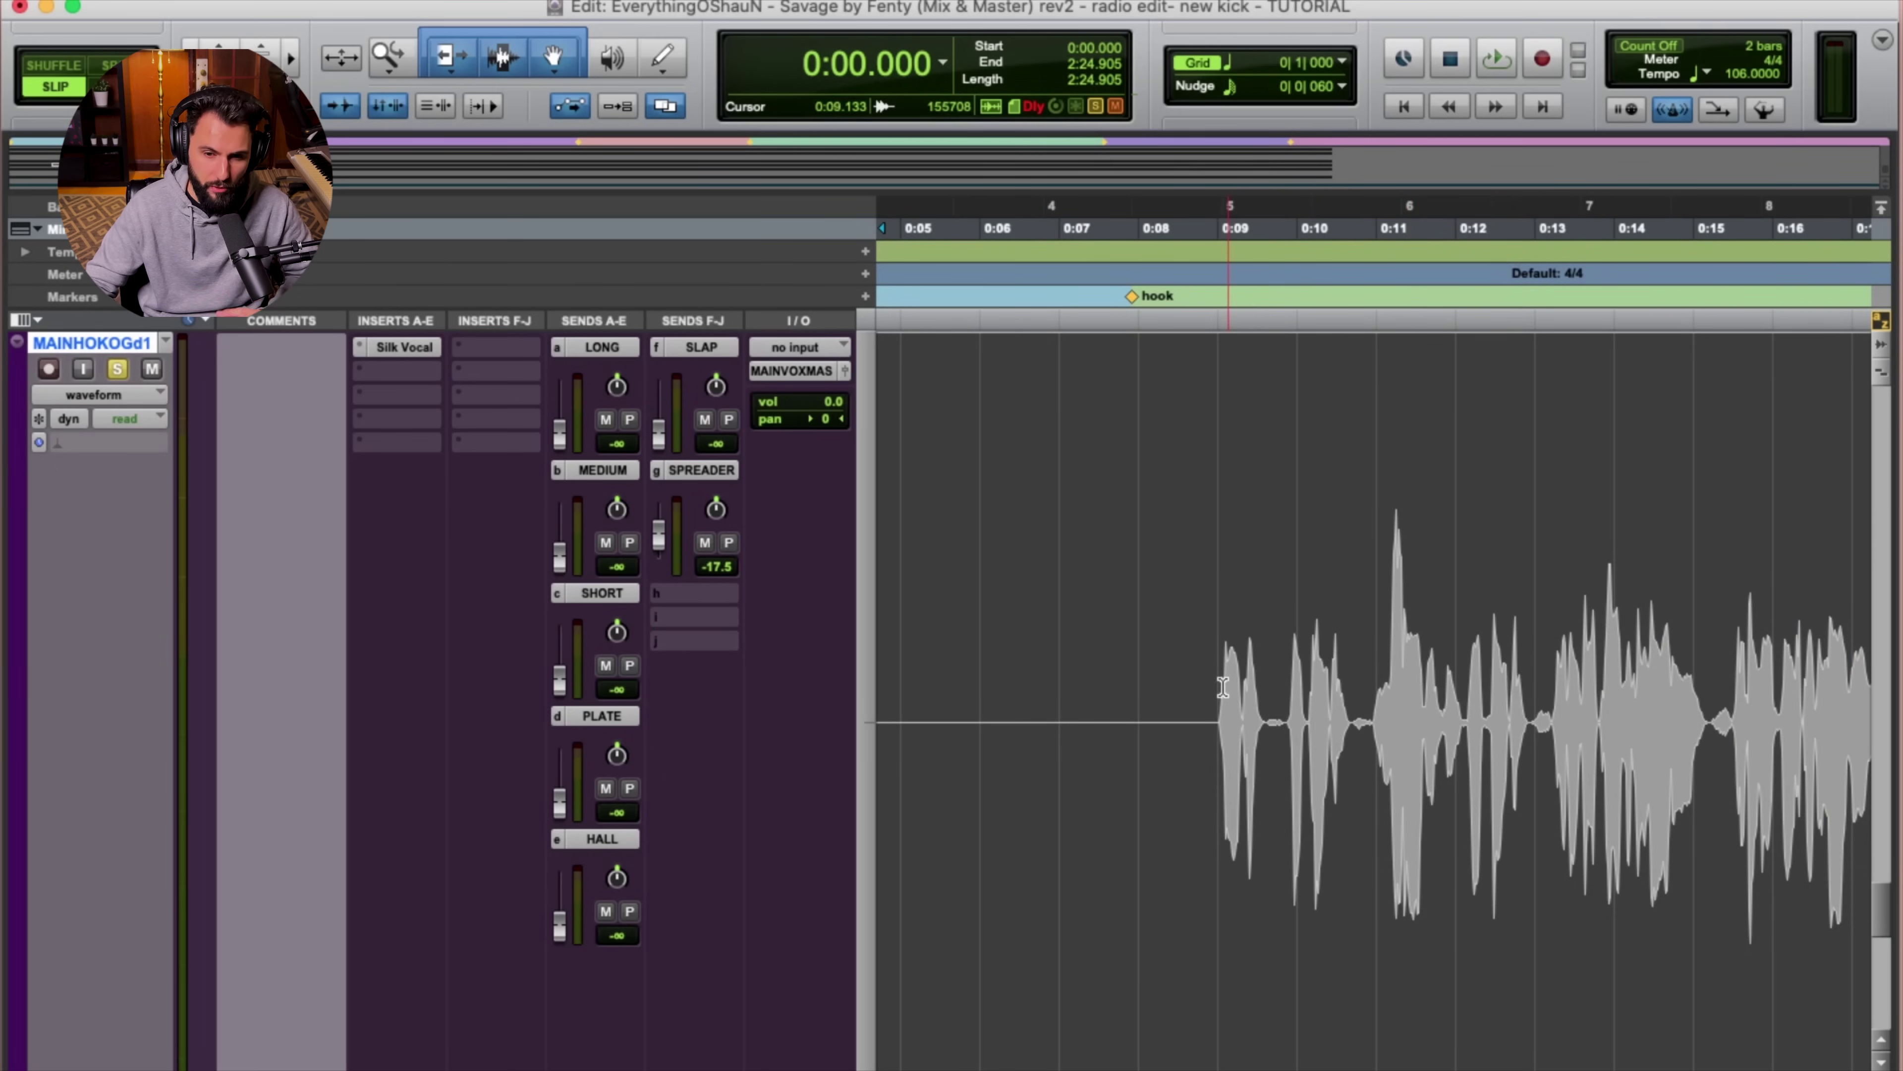
pyautogui.click(1339, 665)
# Review Silk Vocal's Gate setting and inspect the short vocal sounds ending the hook, selecting about 26.7 to 28.8 seconds.
pyautogui.click(400, 345)
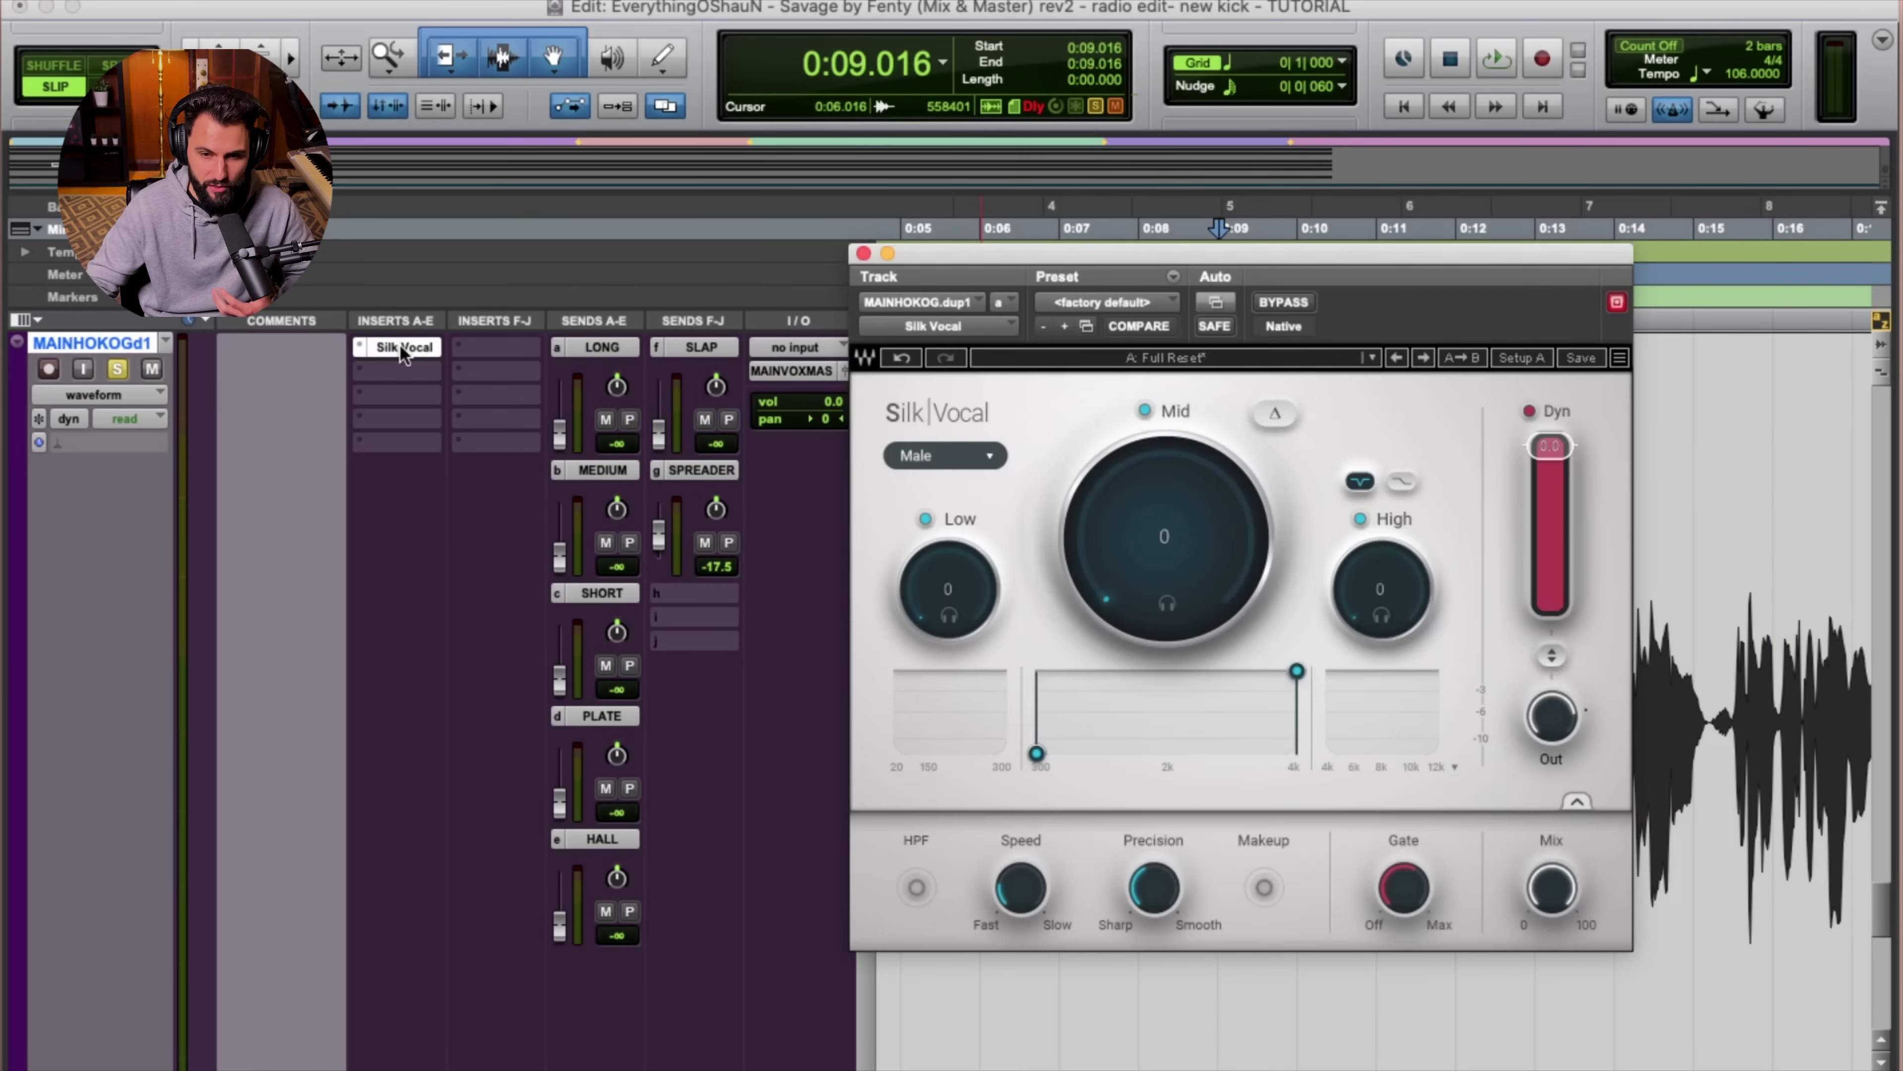
pyautogui.moveTo(1423, 888)
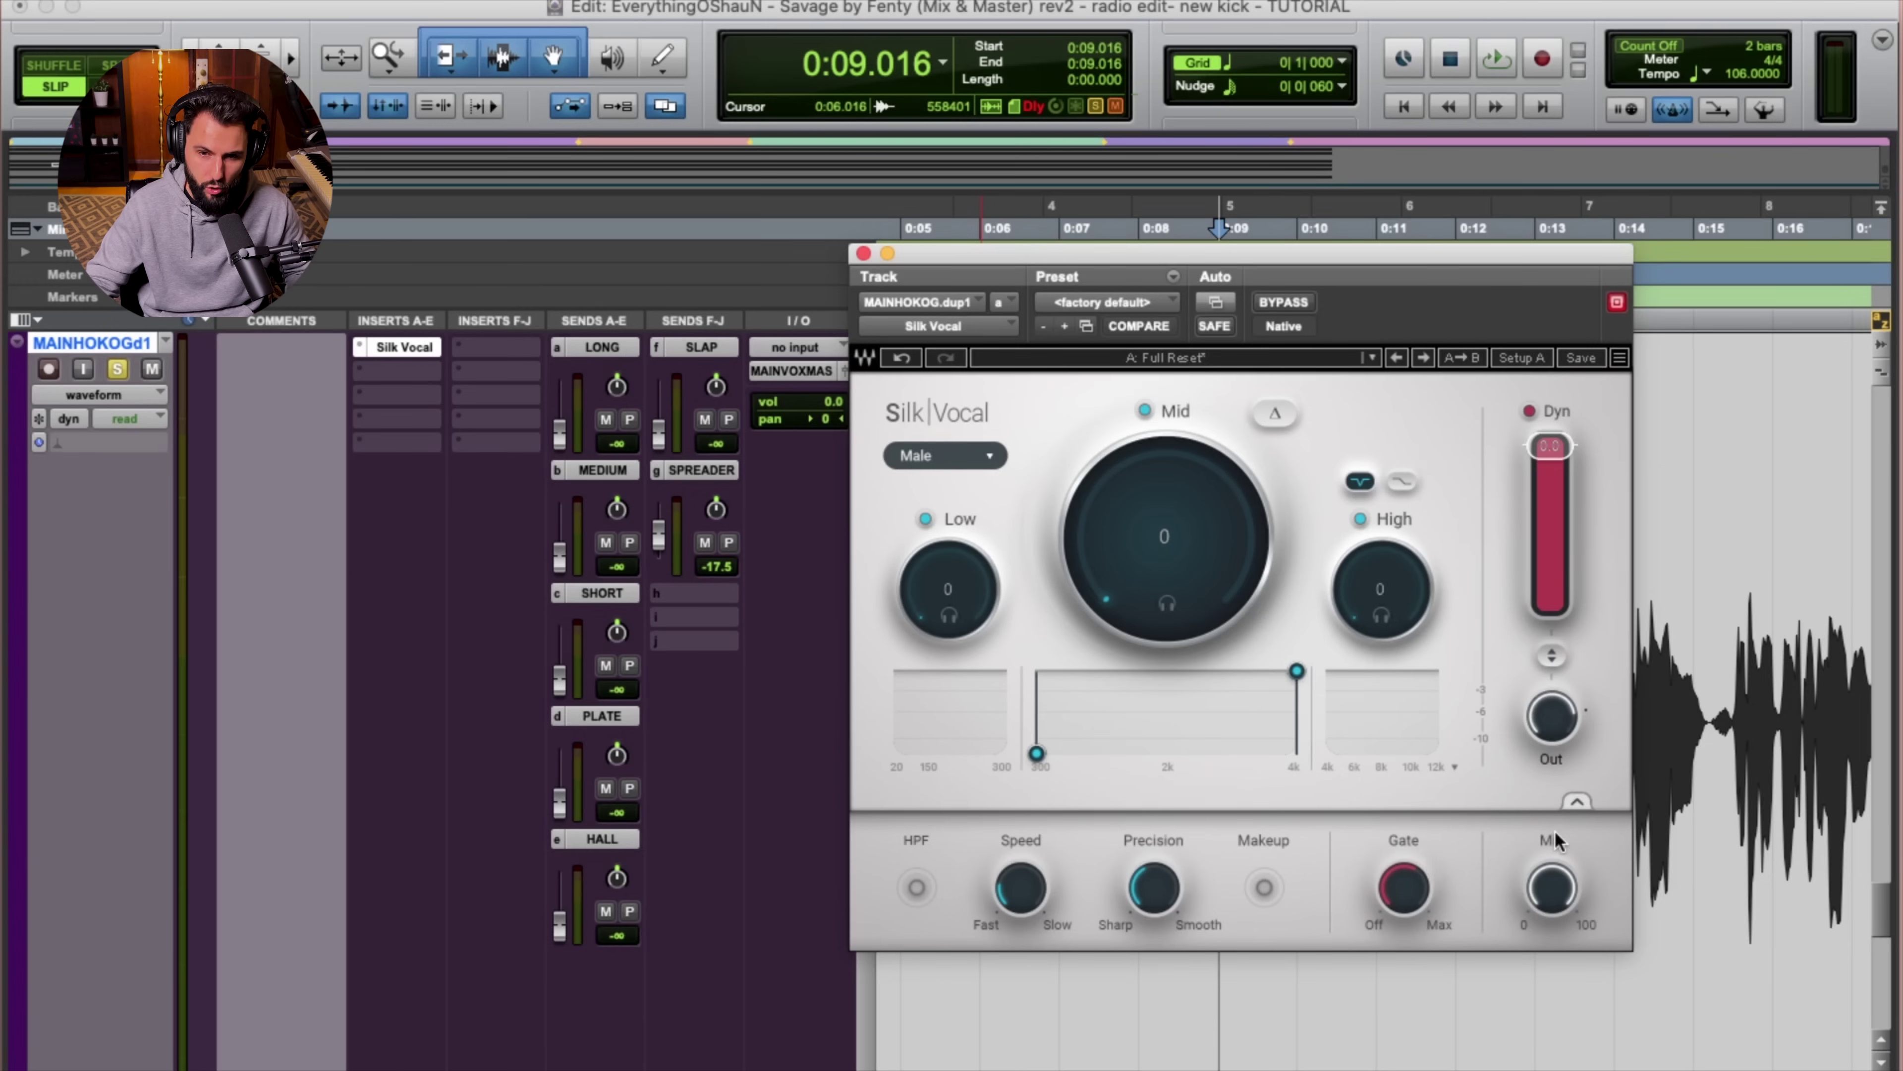
pyautogui.click(863, 253)
pyautogui.hscroll(10, 1420, 662)
pyautogui.moveTo(1351, 674); pyautogui.dragTo(1518, 697)
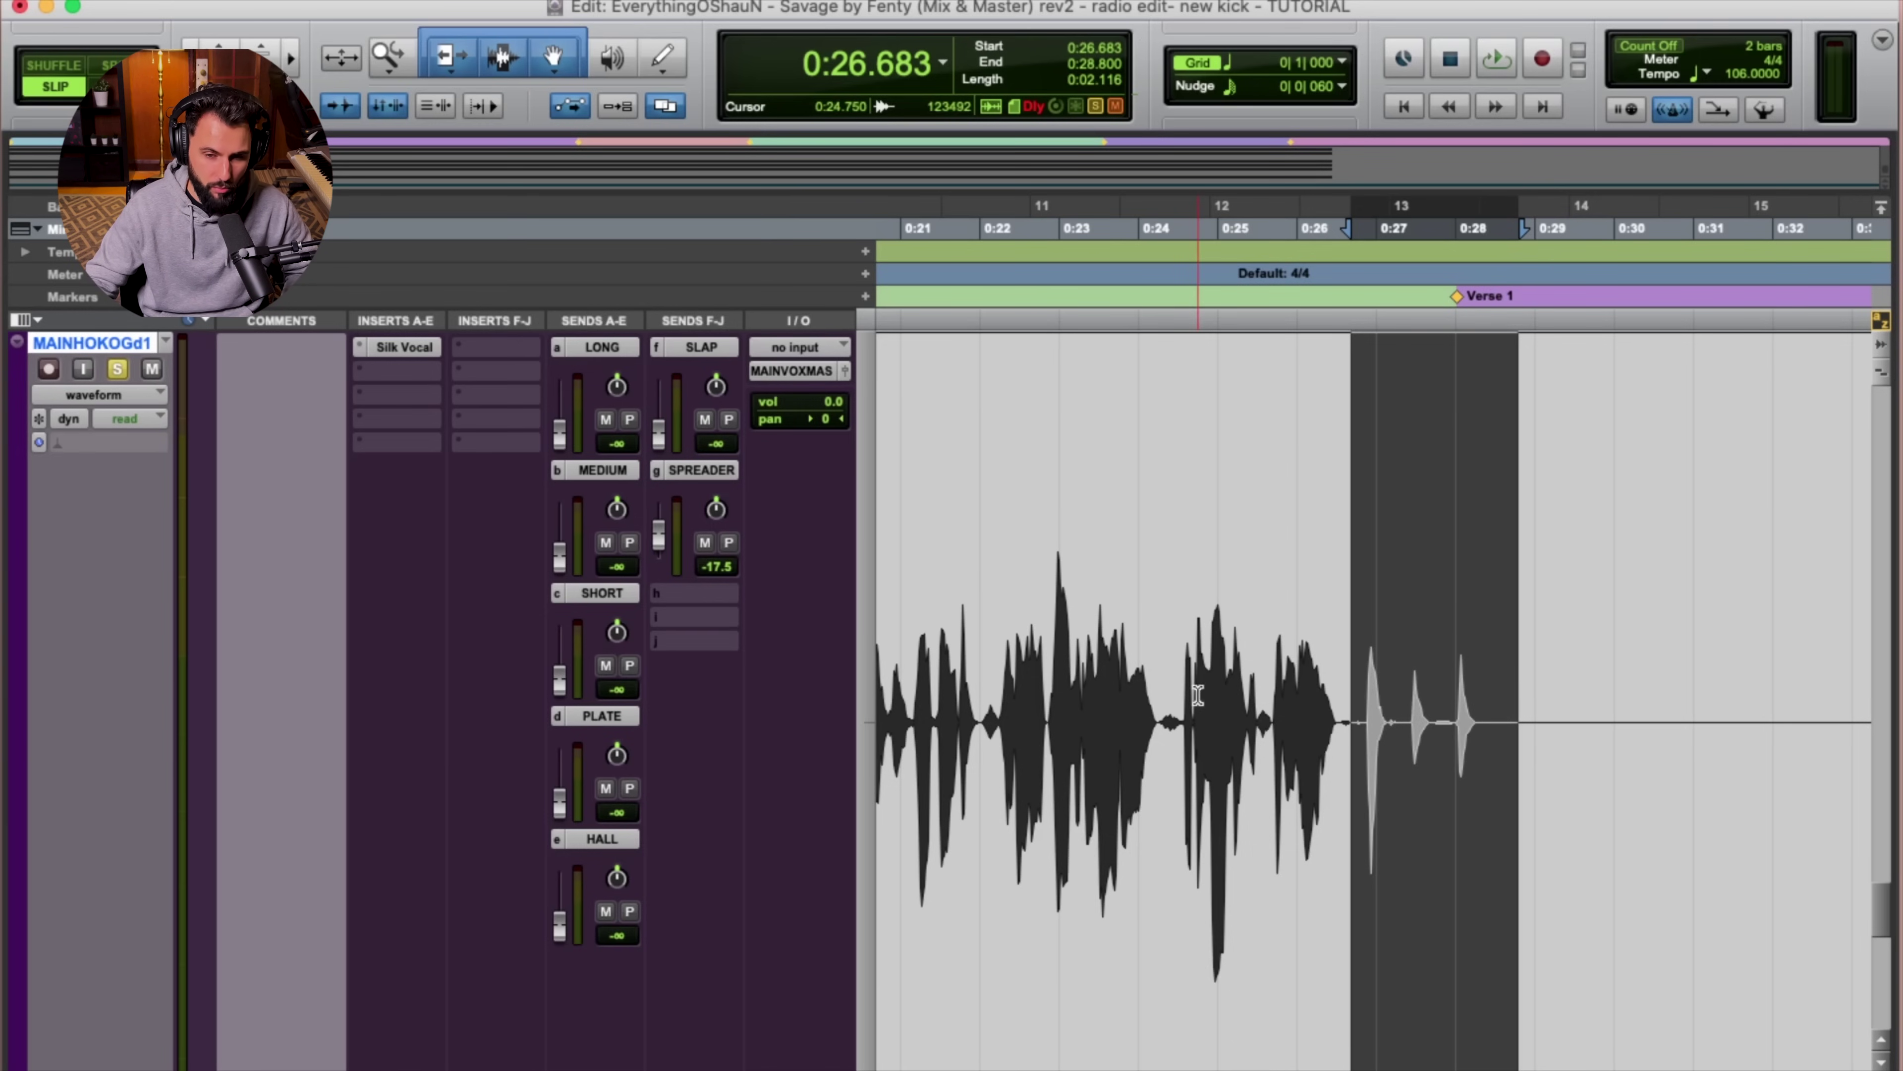
# Open Silk Vocal on the duplicated track and try its Low band solo and delta monitoring.
pyautogui.click(394, 344)
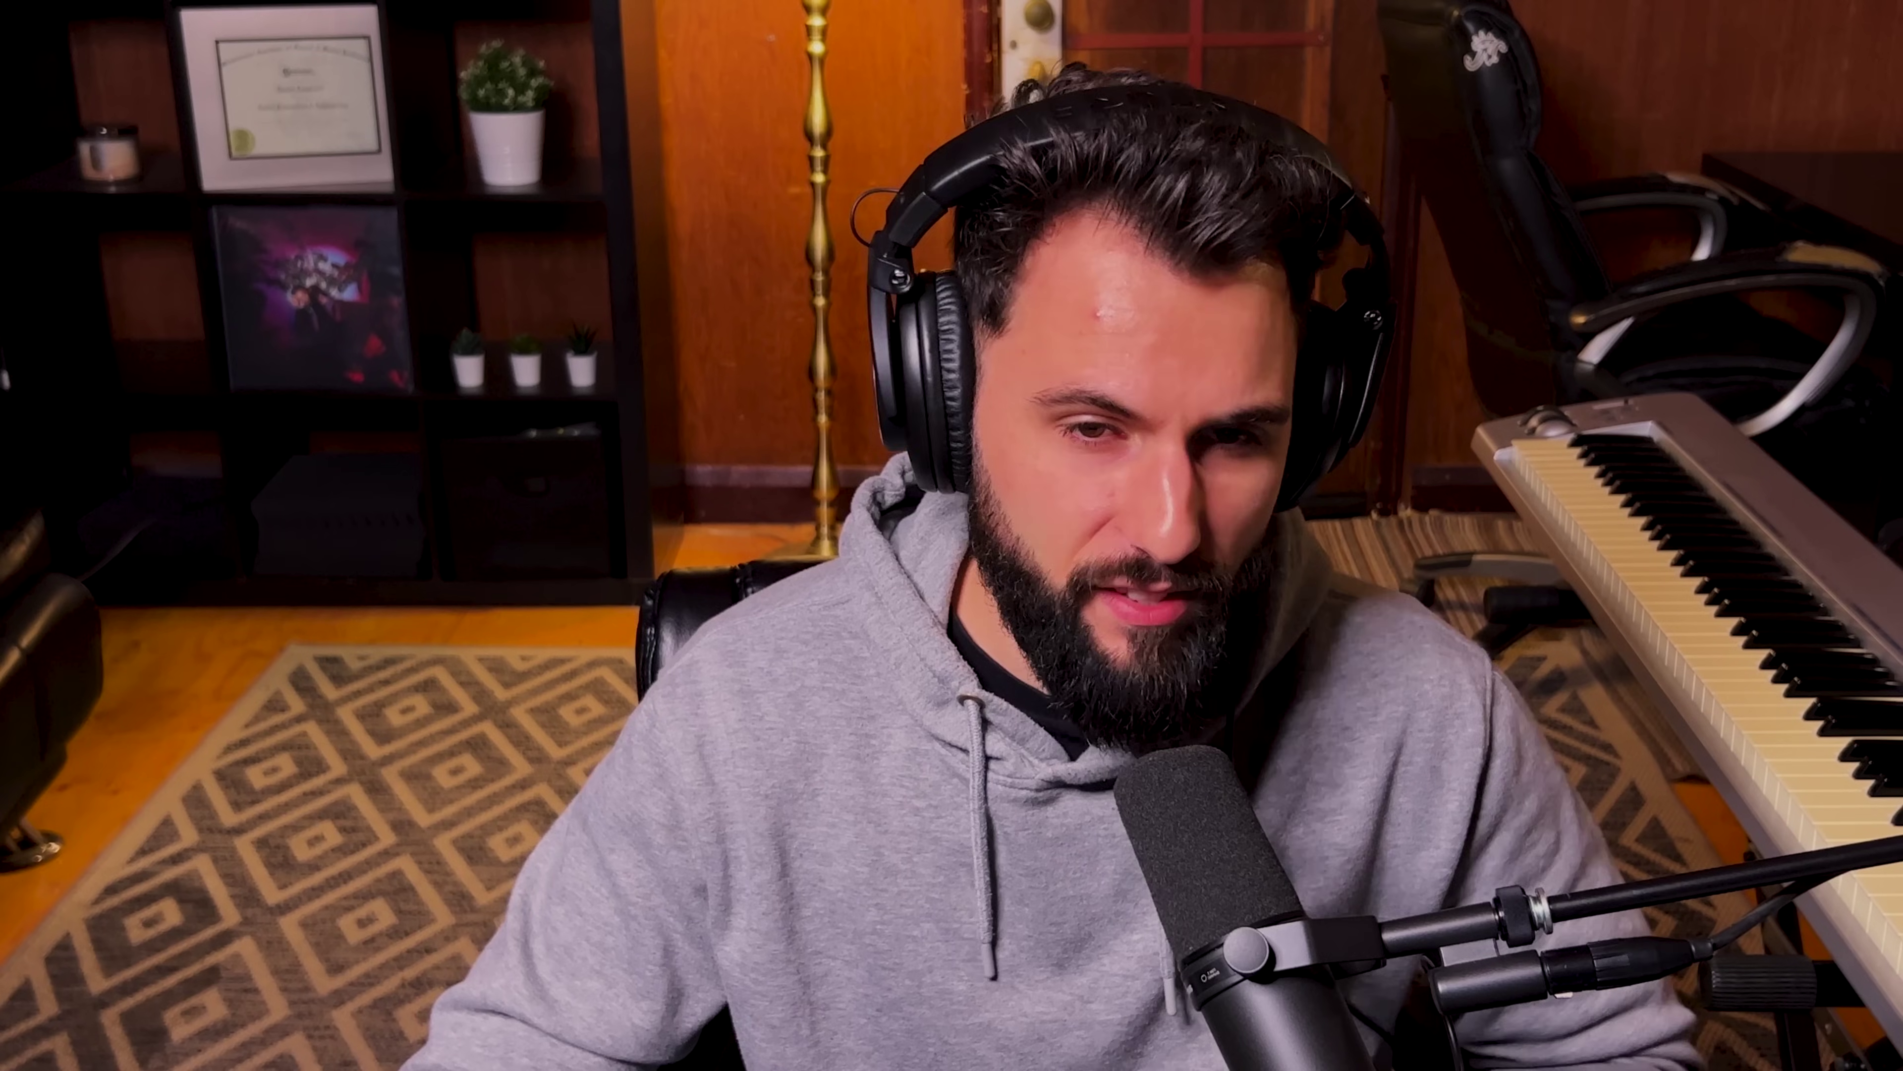
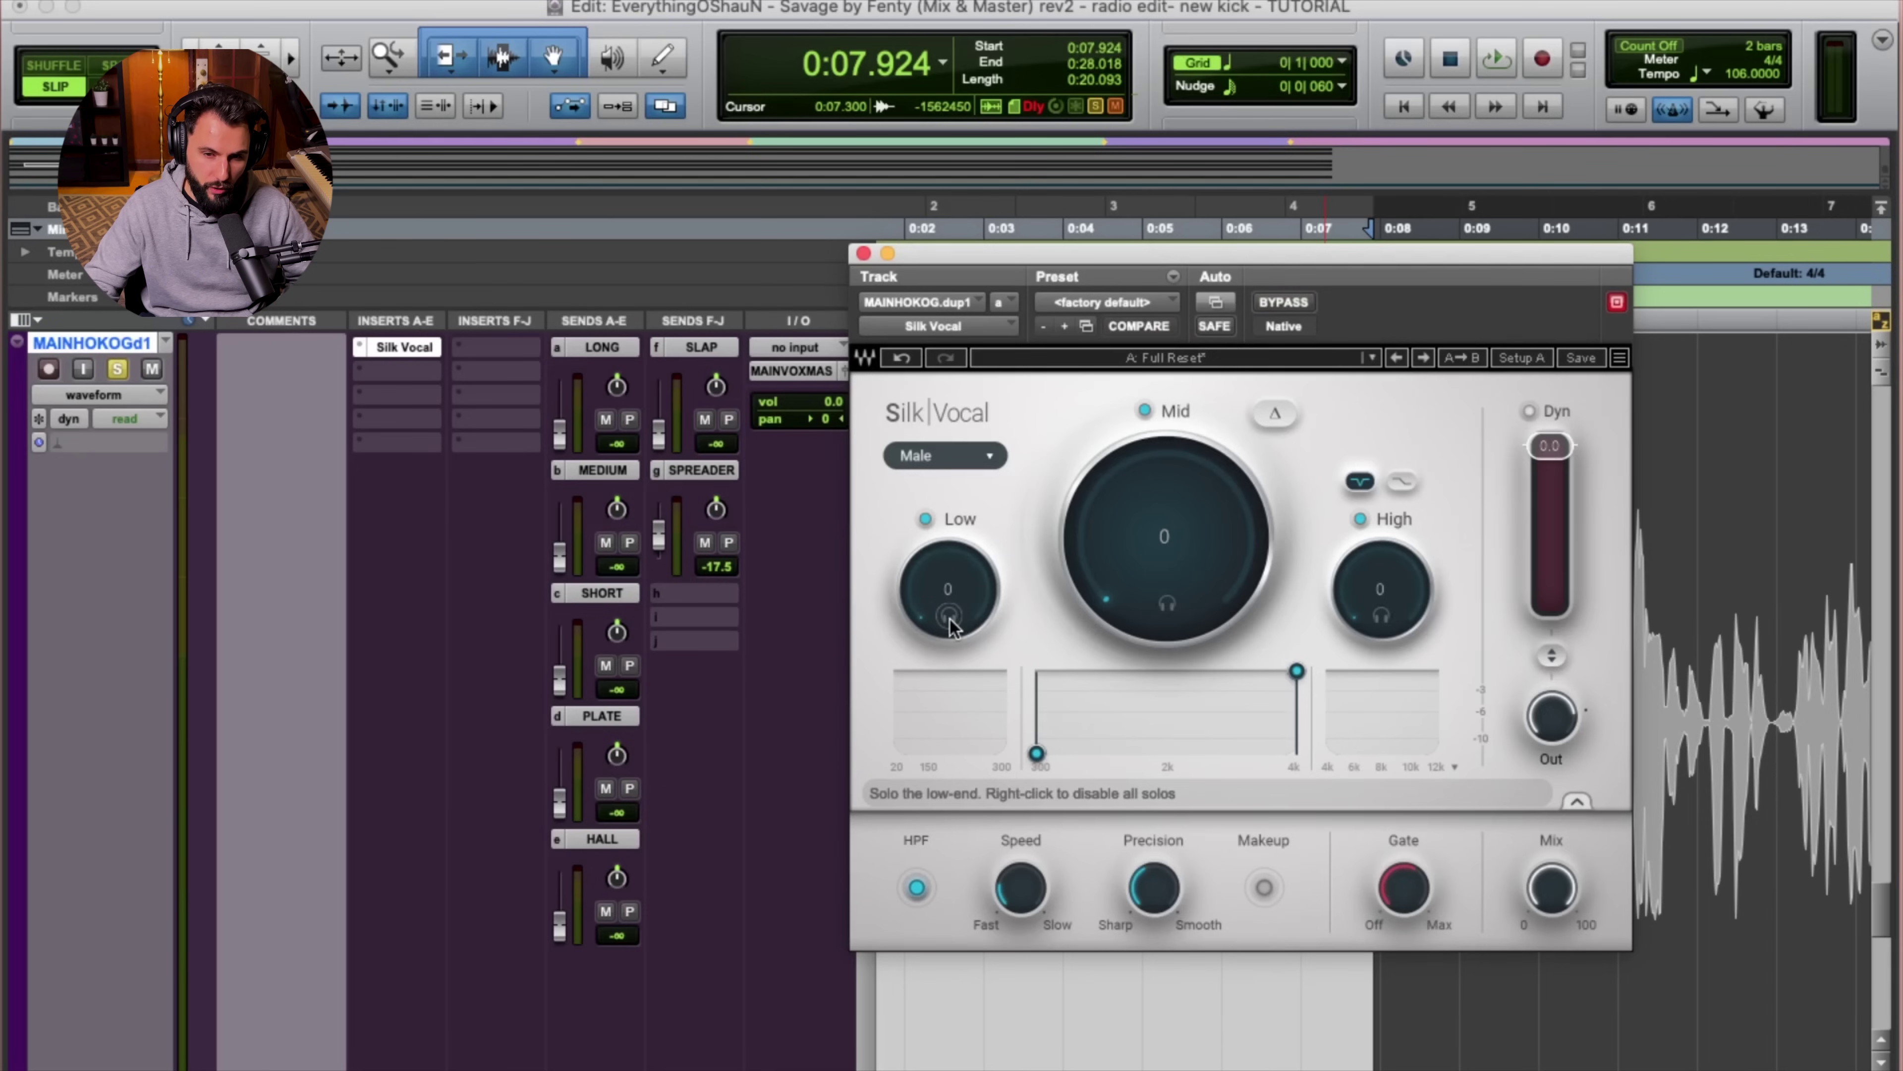
pyautogui.click(949, 616)
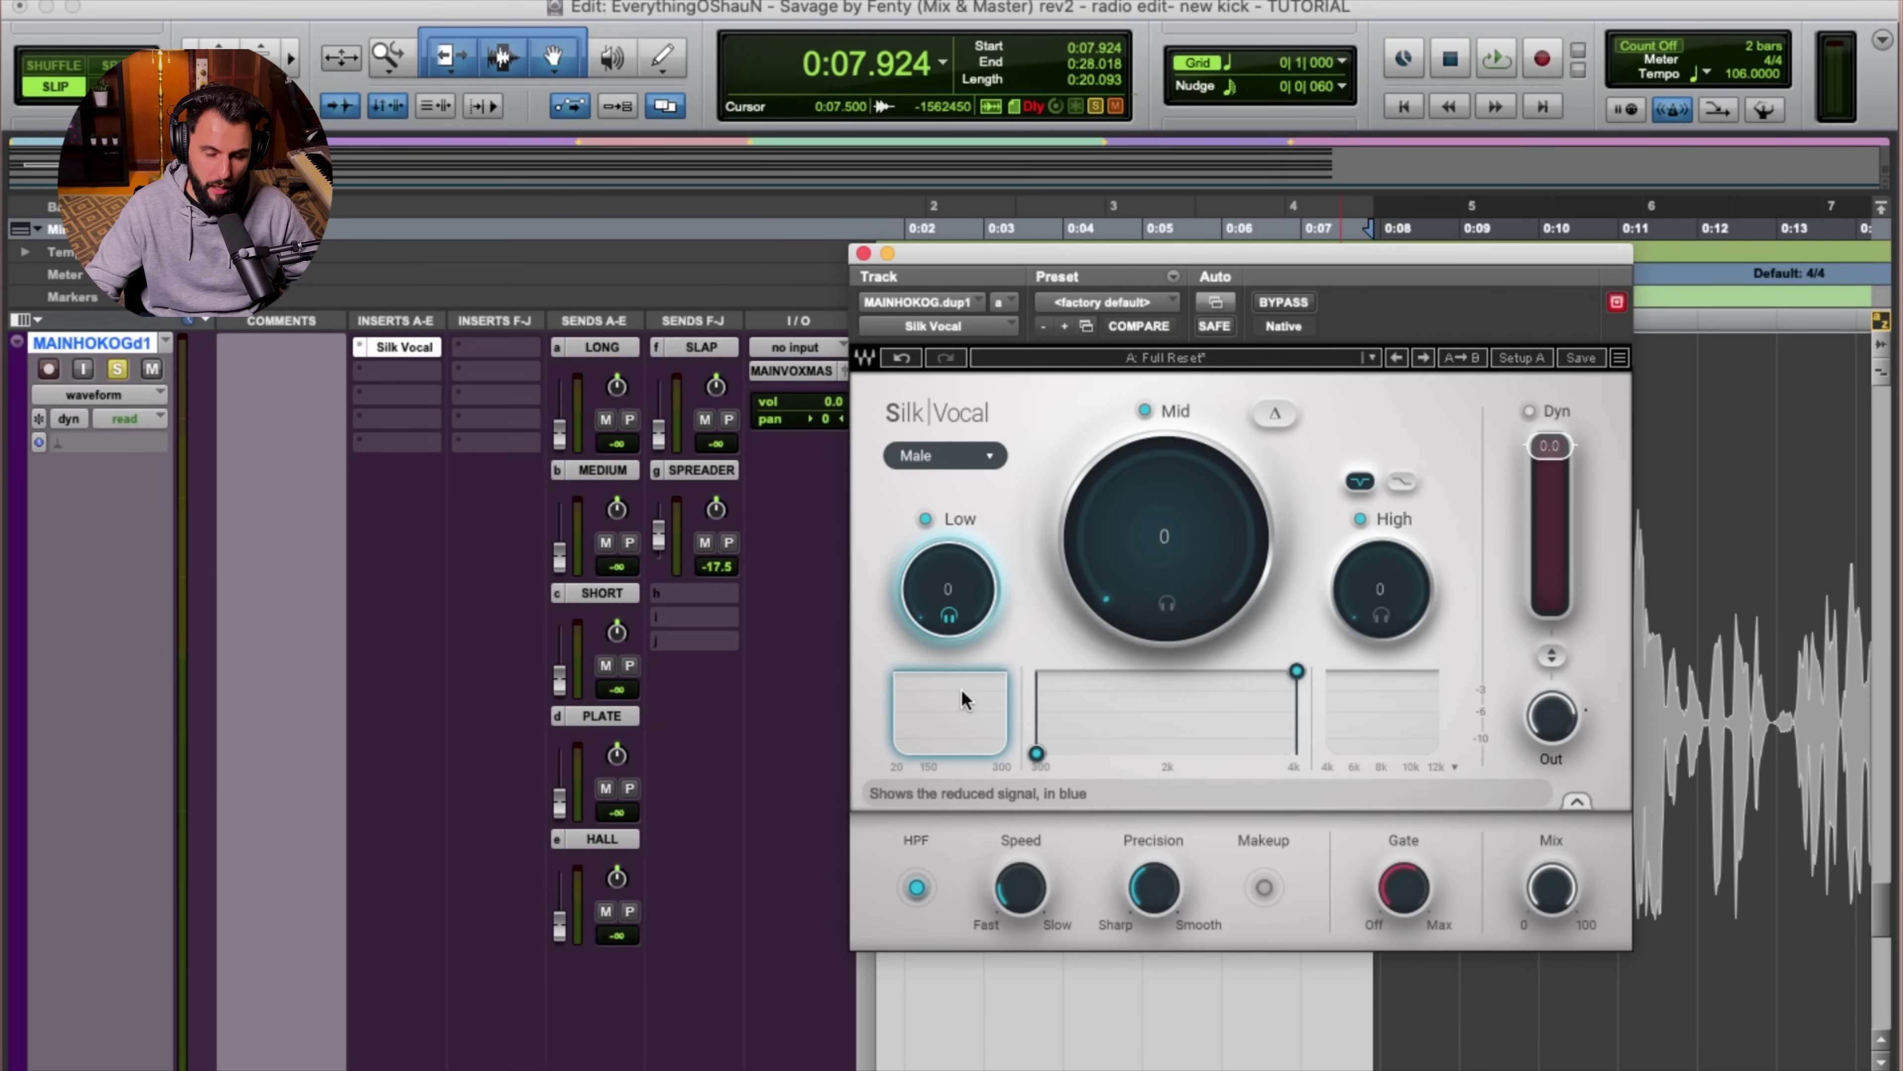
pyautogui.click(1272, 412)
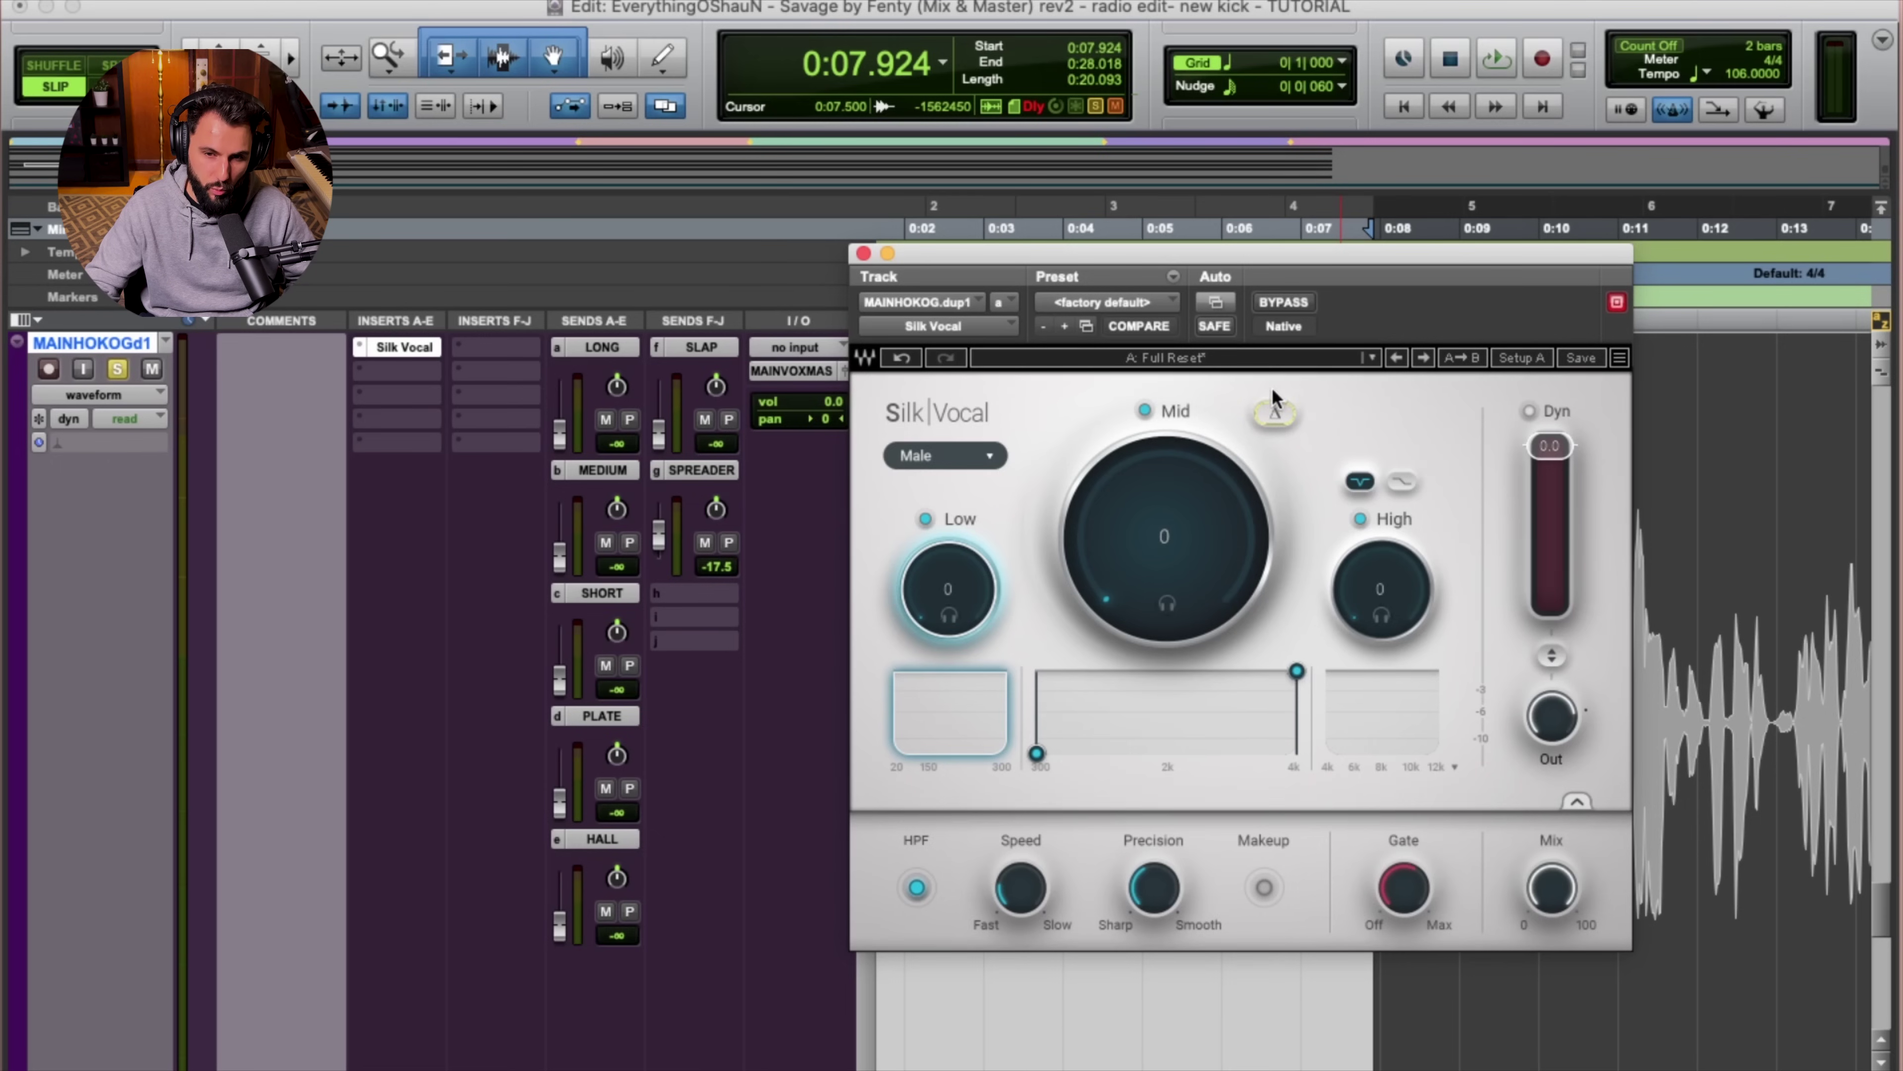
pyautogui.click(1274, 414)
# Play the hook and set Silk Vocal's Low reduction to 23, soloing the Low band as needed to judge the boominess.
pyautogui.moveTo(950, 646); pyautogui.dragTo(950, 629)
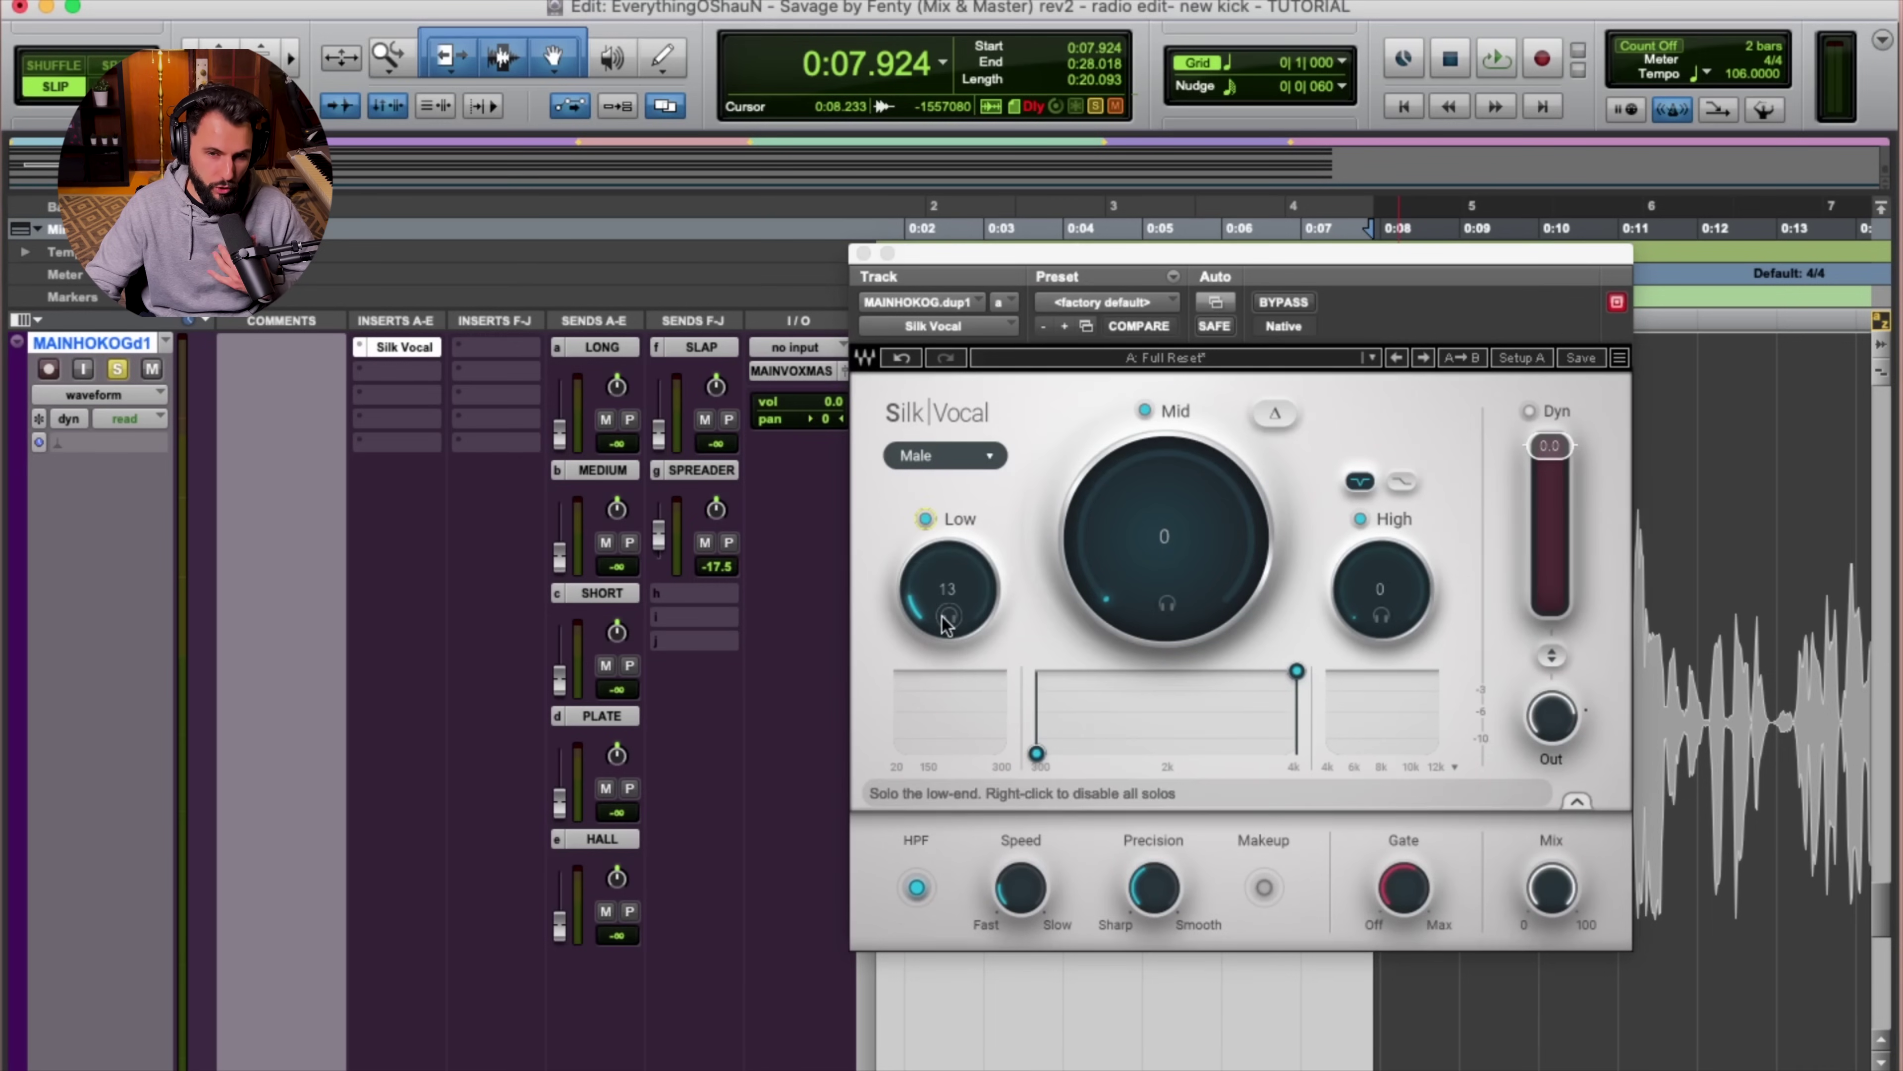
pyautogui.click(944, 600)
pyautogui.press('space')
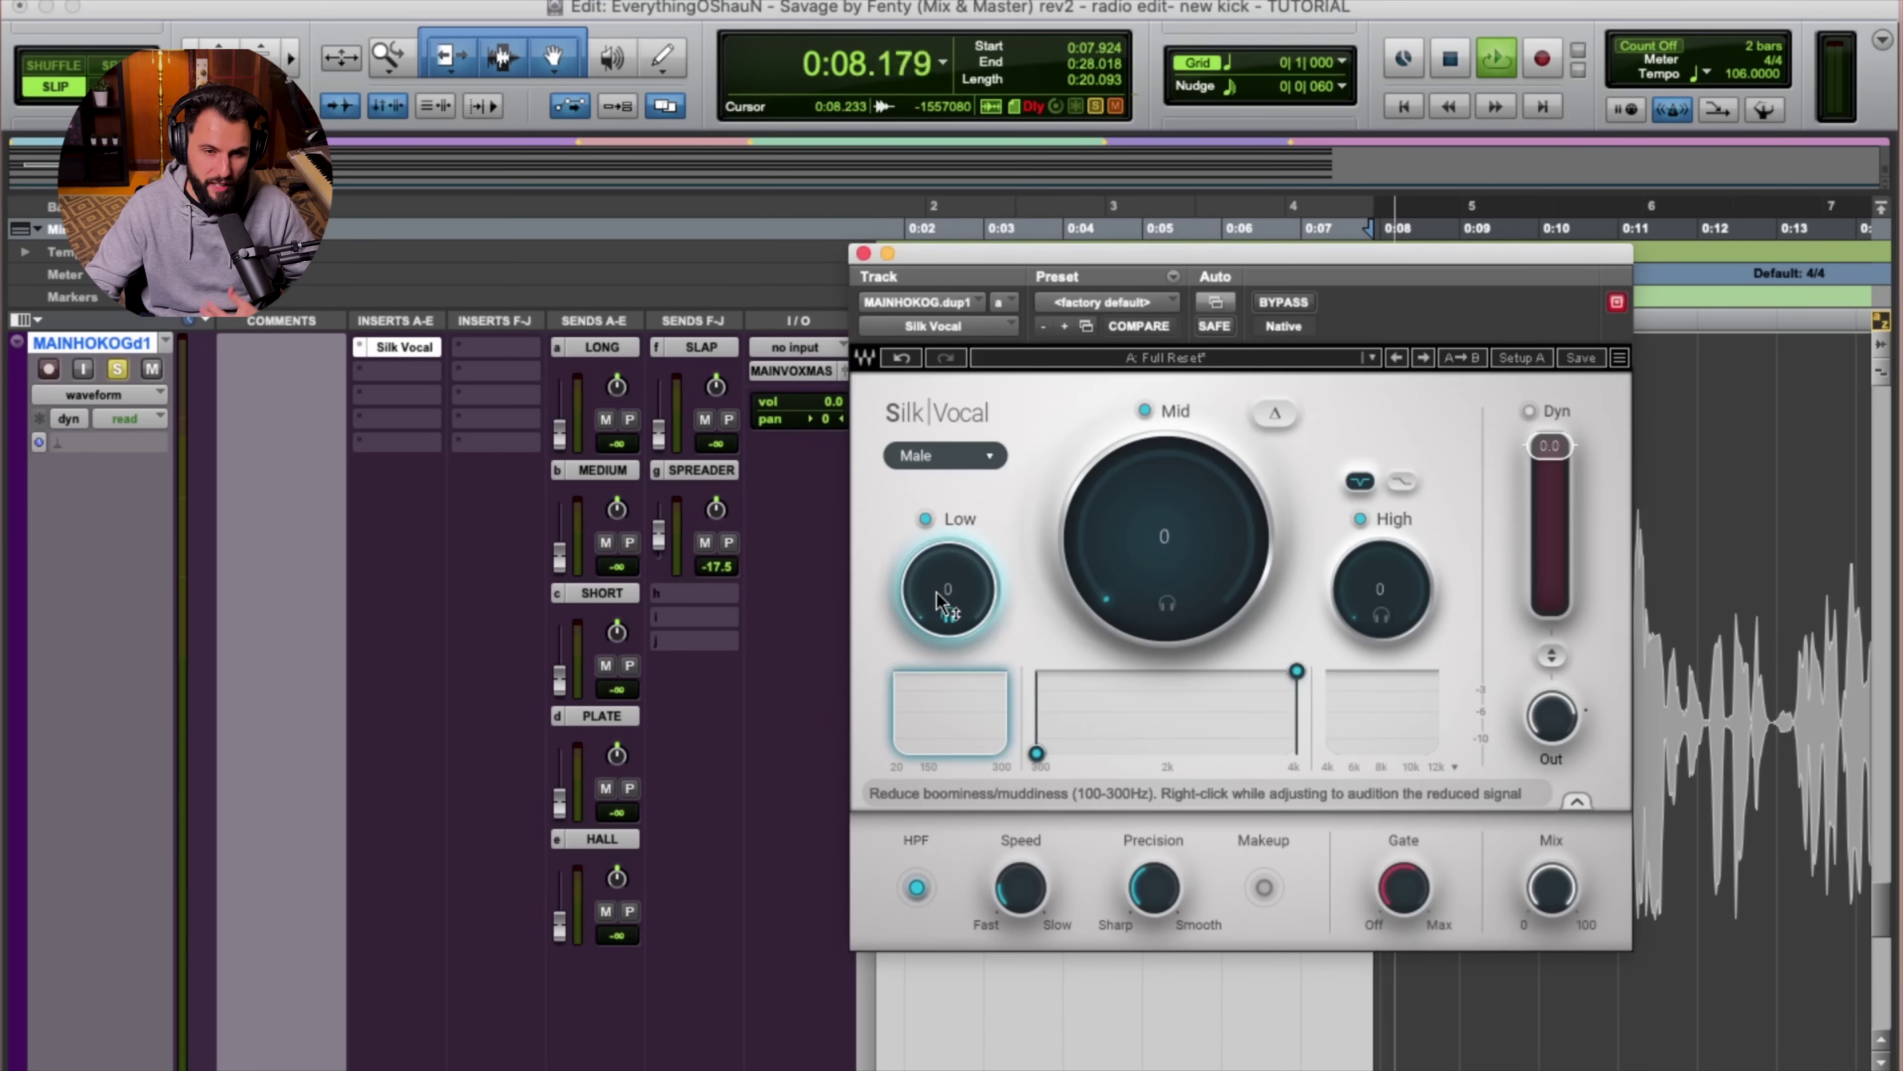
pyautogui.moveTo(948, 600)
pyautogui.mouseDown()
pyautogui.moveTo(948, 565)
pyautogui.moveTo(948, 615)
pyautogui.mouseUp()
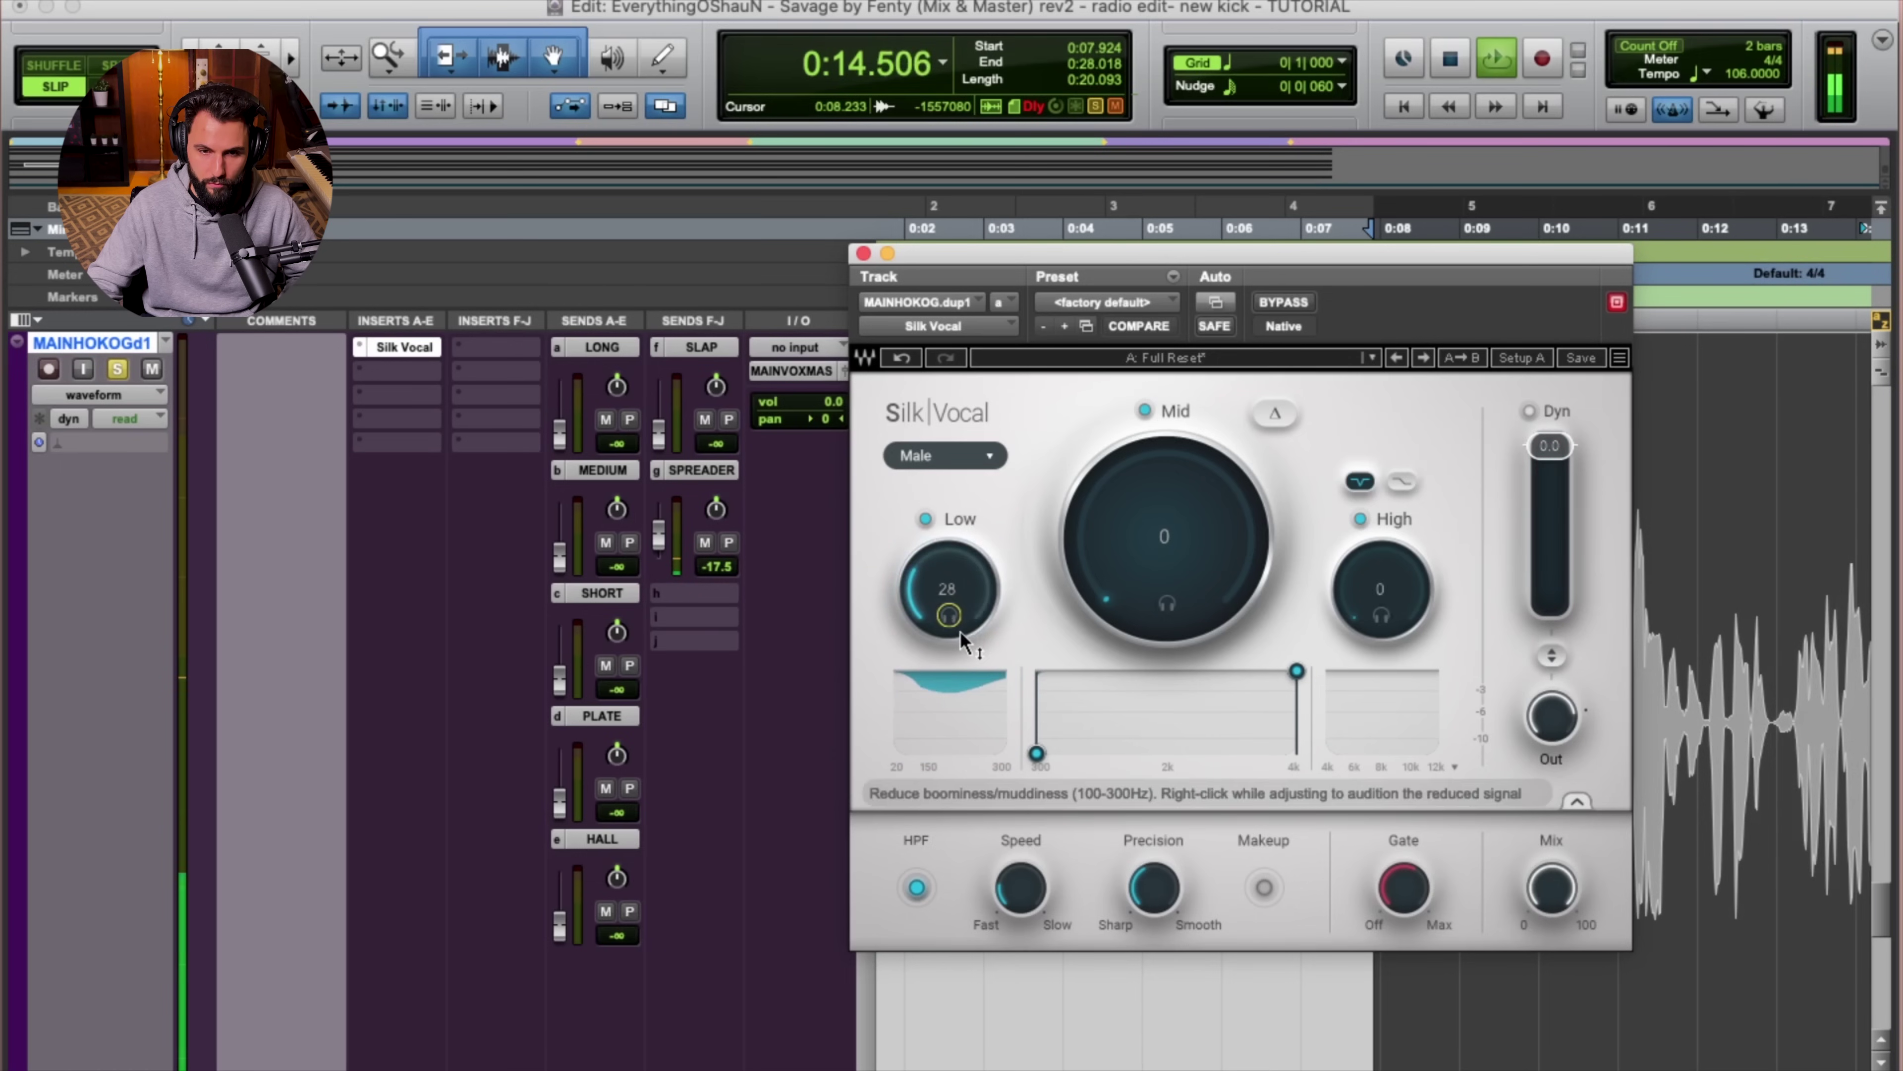
pyautogui.moveTo(947, 588)
pyautogui.mouseDown()
pyautogui.moveTo(948, 544)
pyautogui.moveTo(948, 596)
pyautogui.mouseUp()
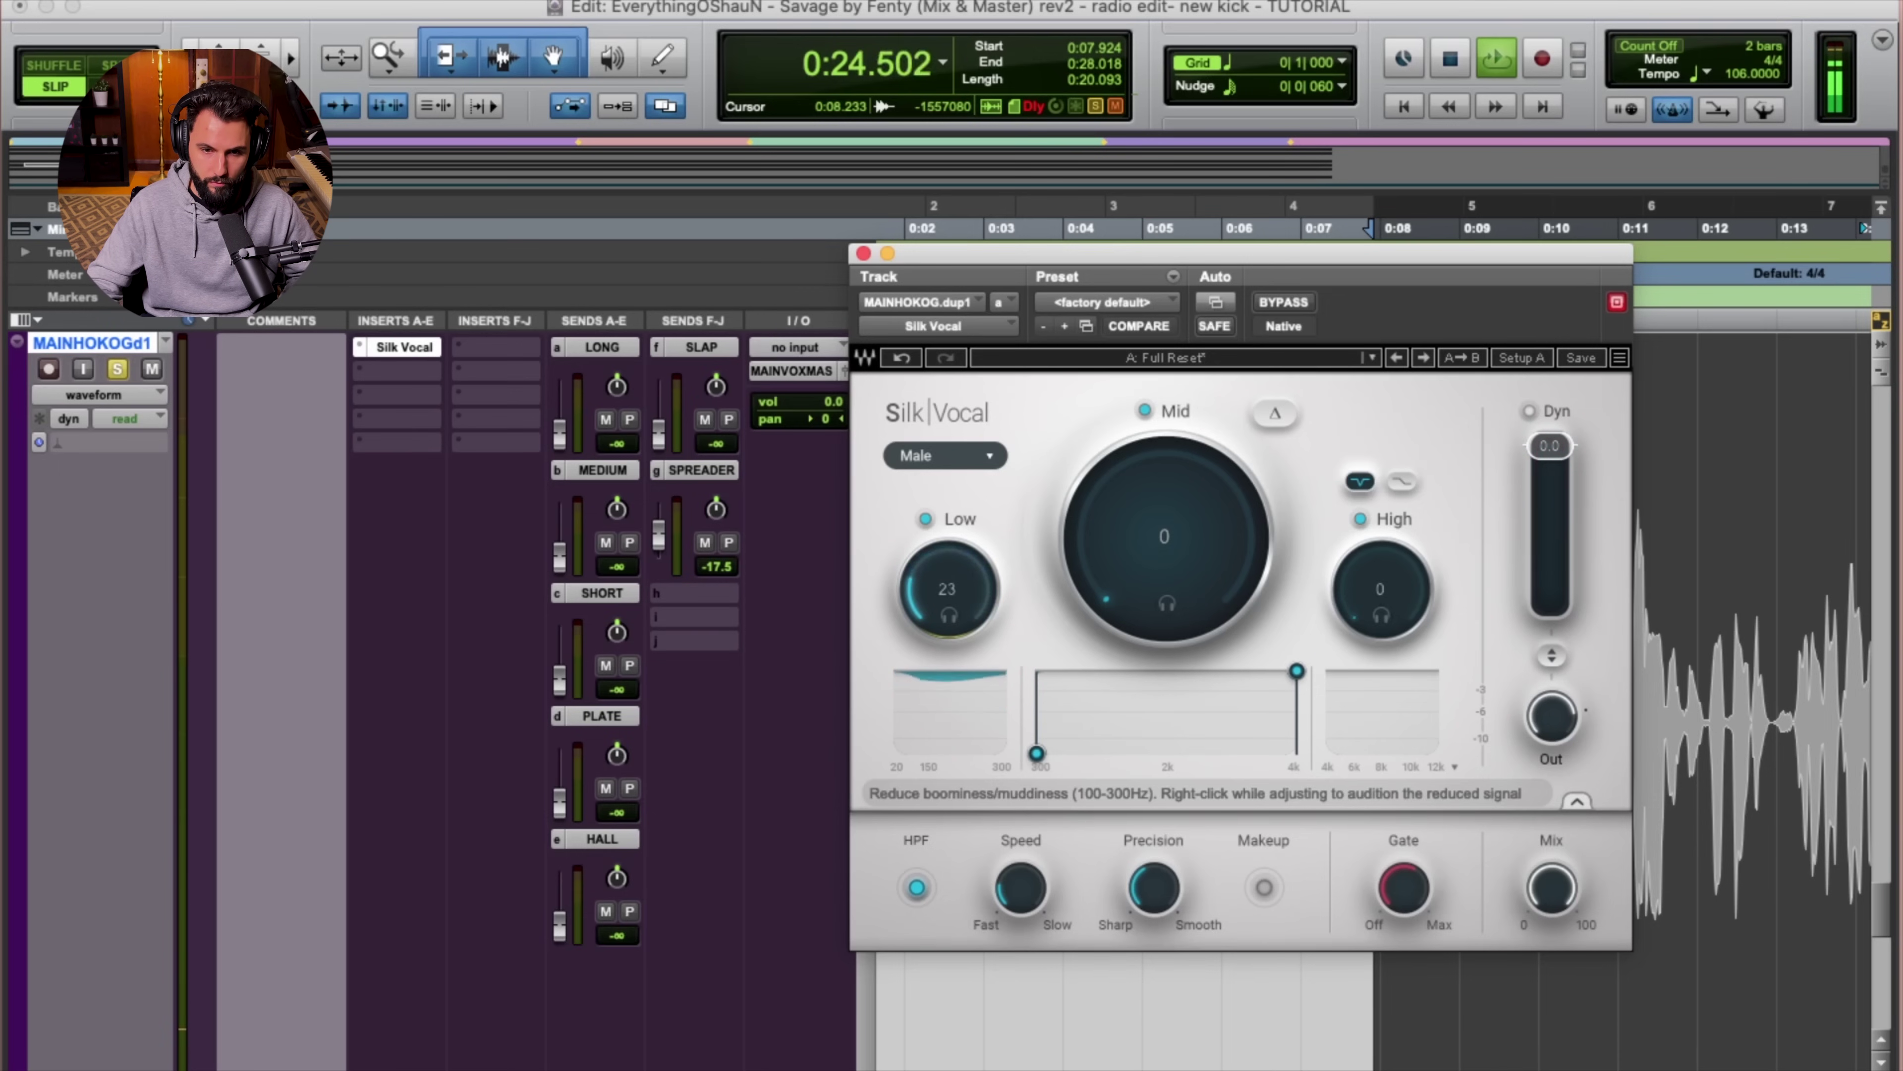
# Compare the vocal with Low processing bypassed and re-enabled, and audition the removed signal with delta monitoring.
pyautogui.click(926, 519)
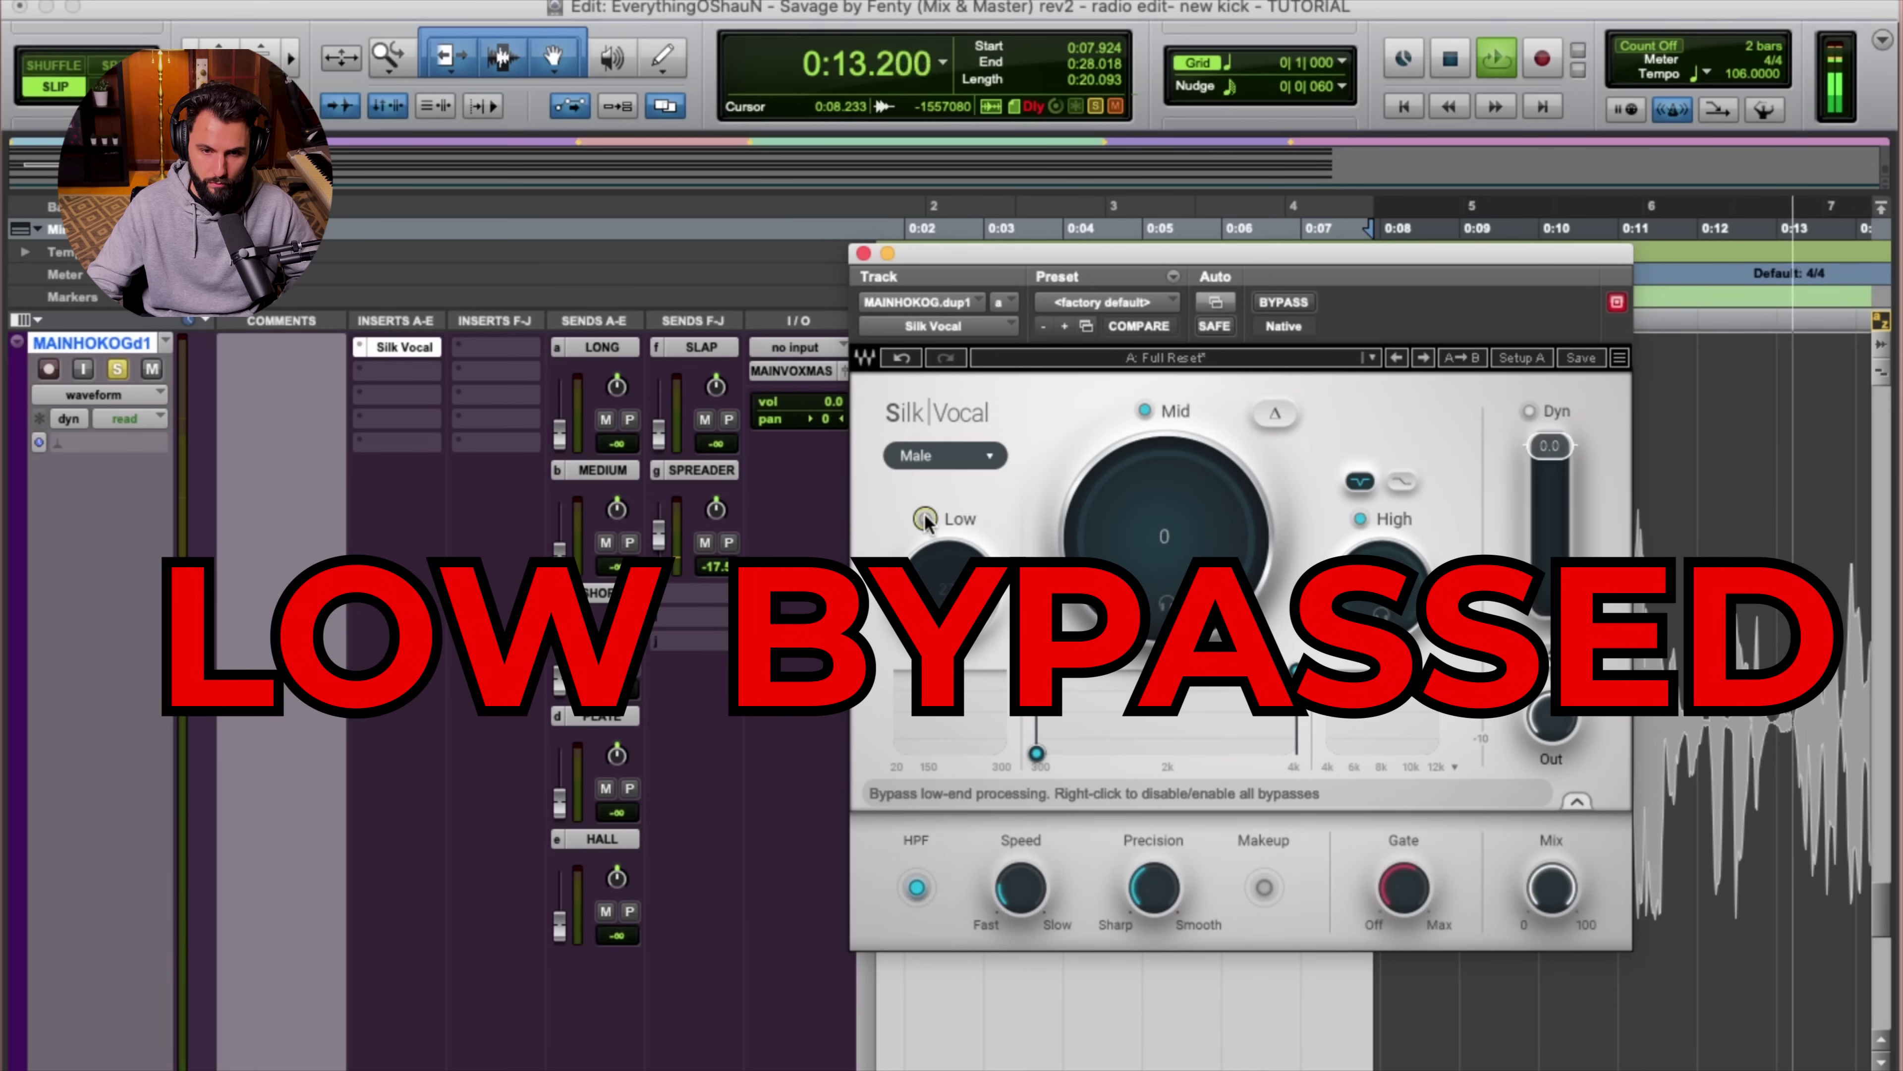
pyautogui.click(926, 519)
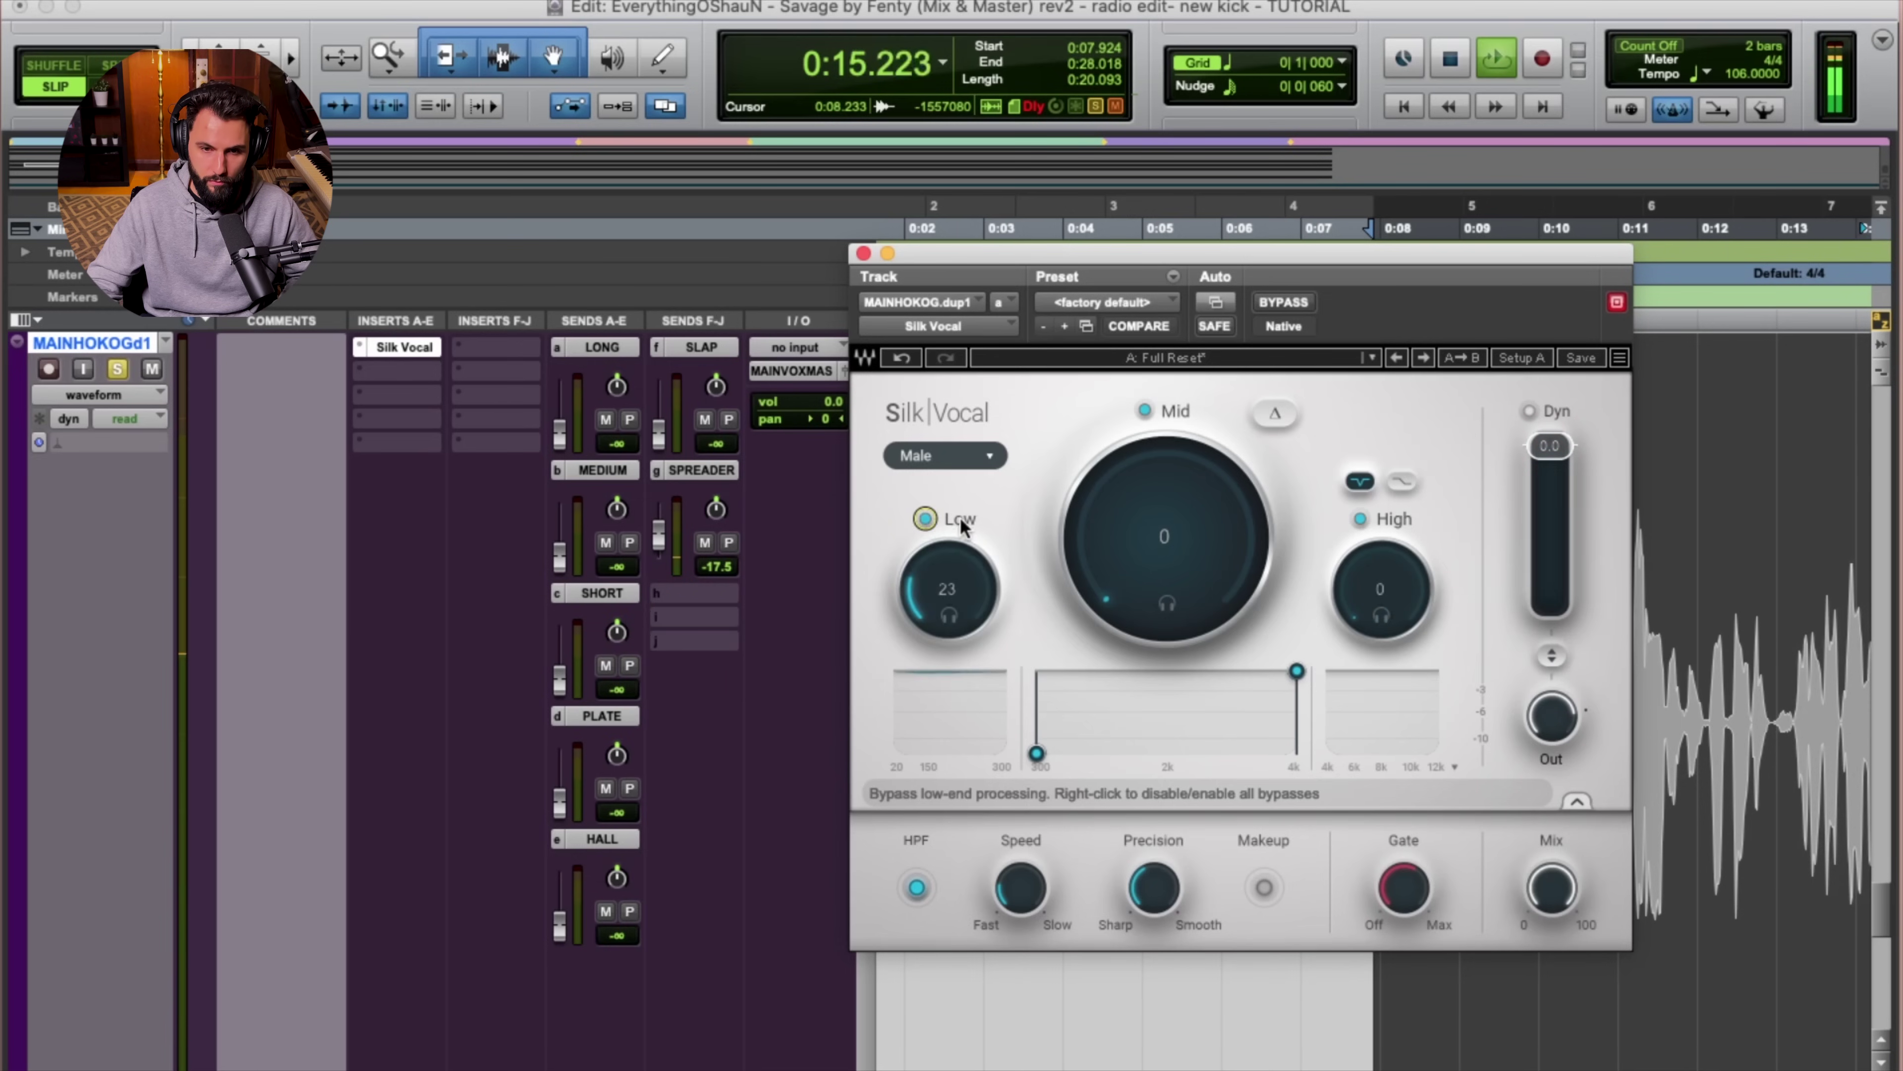
pyautogui.click(1265, 414)
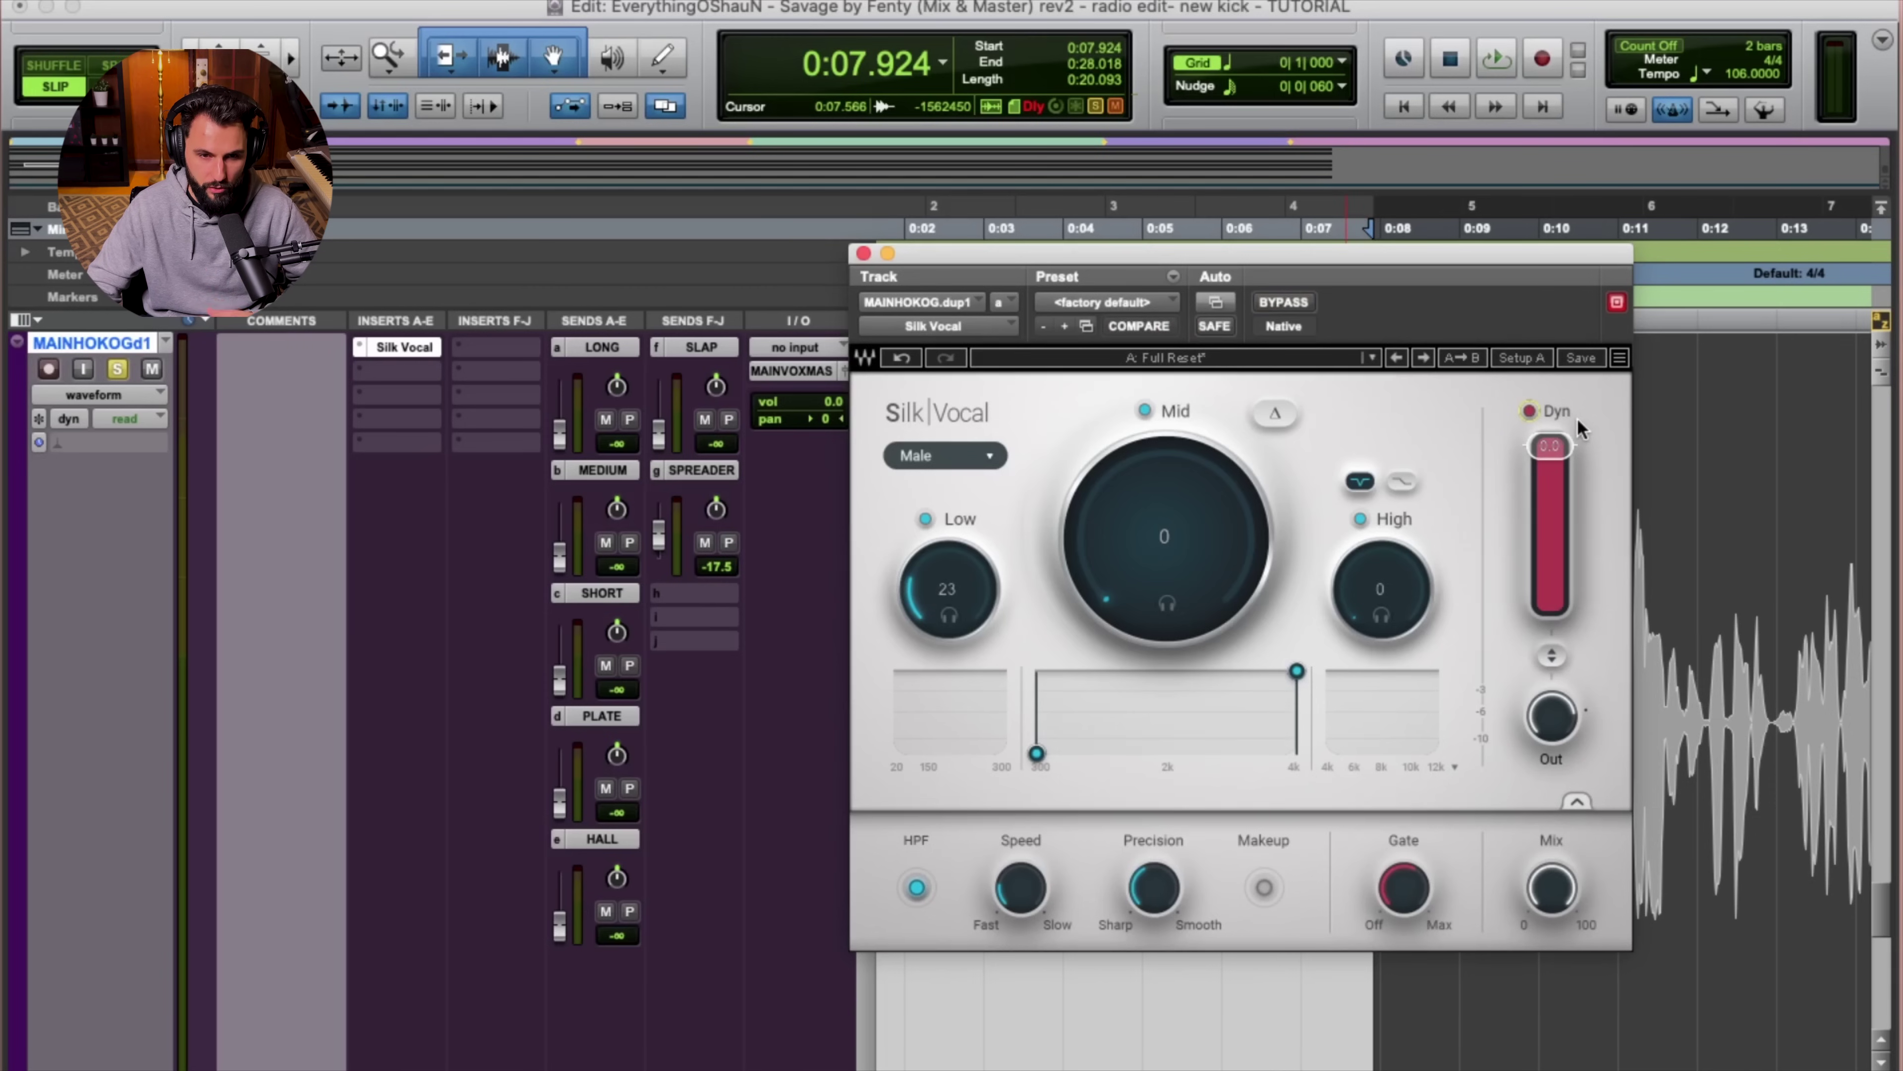
# Try moving the Mid band's lower and upper frequency limits, bringing the upper one to about 3926 Hz.
pyautogui.moveTo(1062, 752)
pyautogui.mouseDown()
pyautogui.moveTo(1146, 752)
pyautogui.moveTo(1037, 753)
pyautogui.mouseUp()
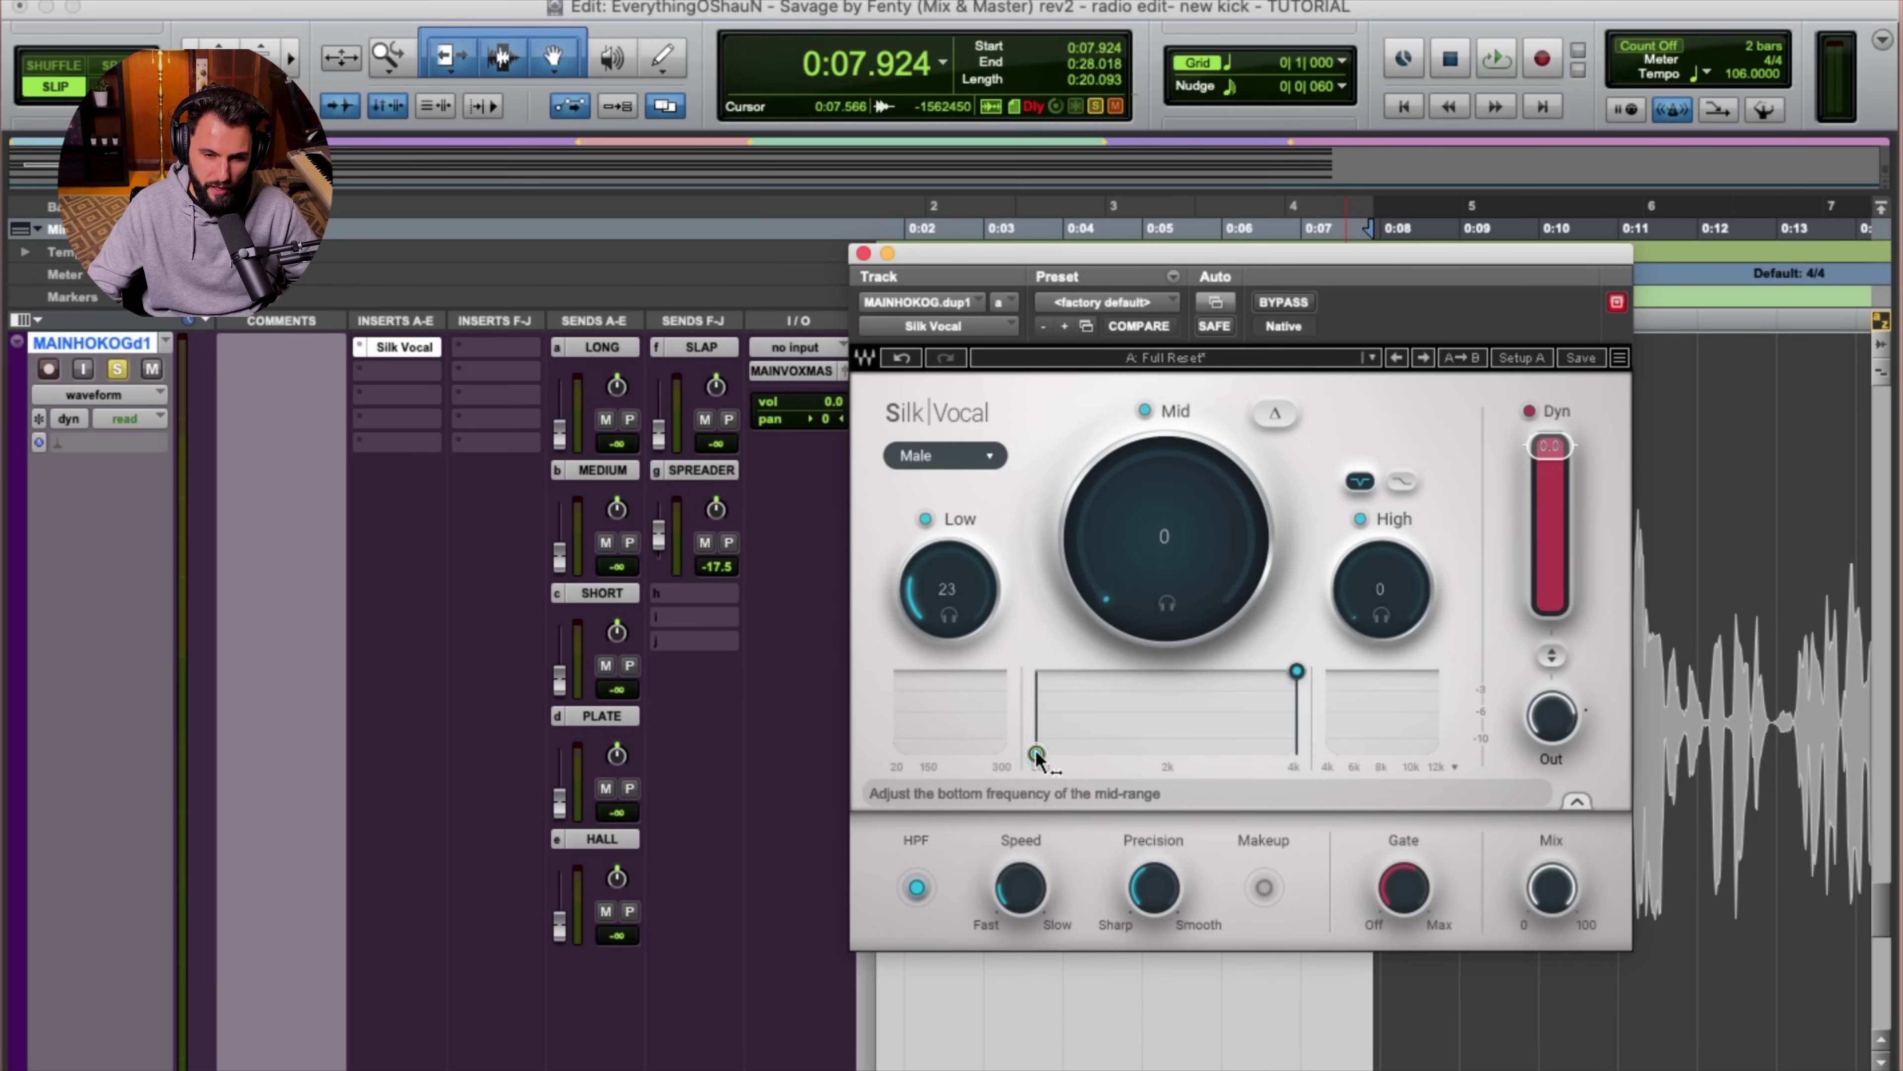
pyautogui.moveTo(1297, 670)
pyautogui.mouseDown()
pyautogui.moveTo(1124, 670)
pyautogui.moveTo(1269, 670)
pyautogui.mouseUp()
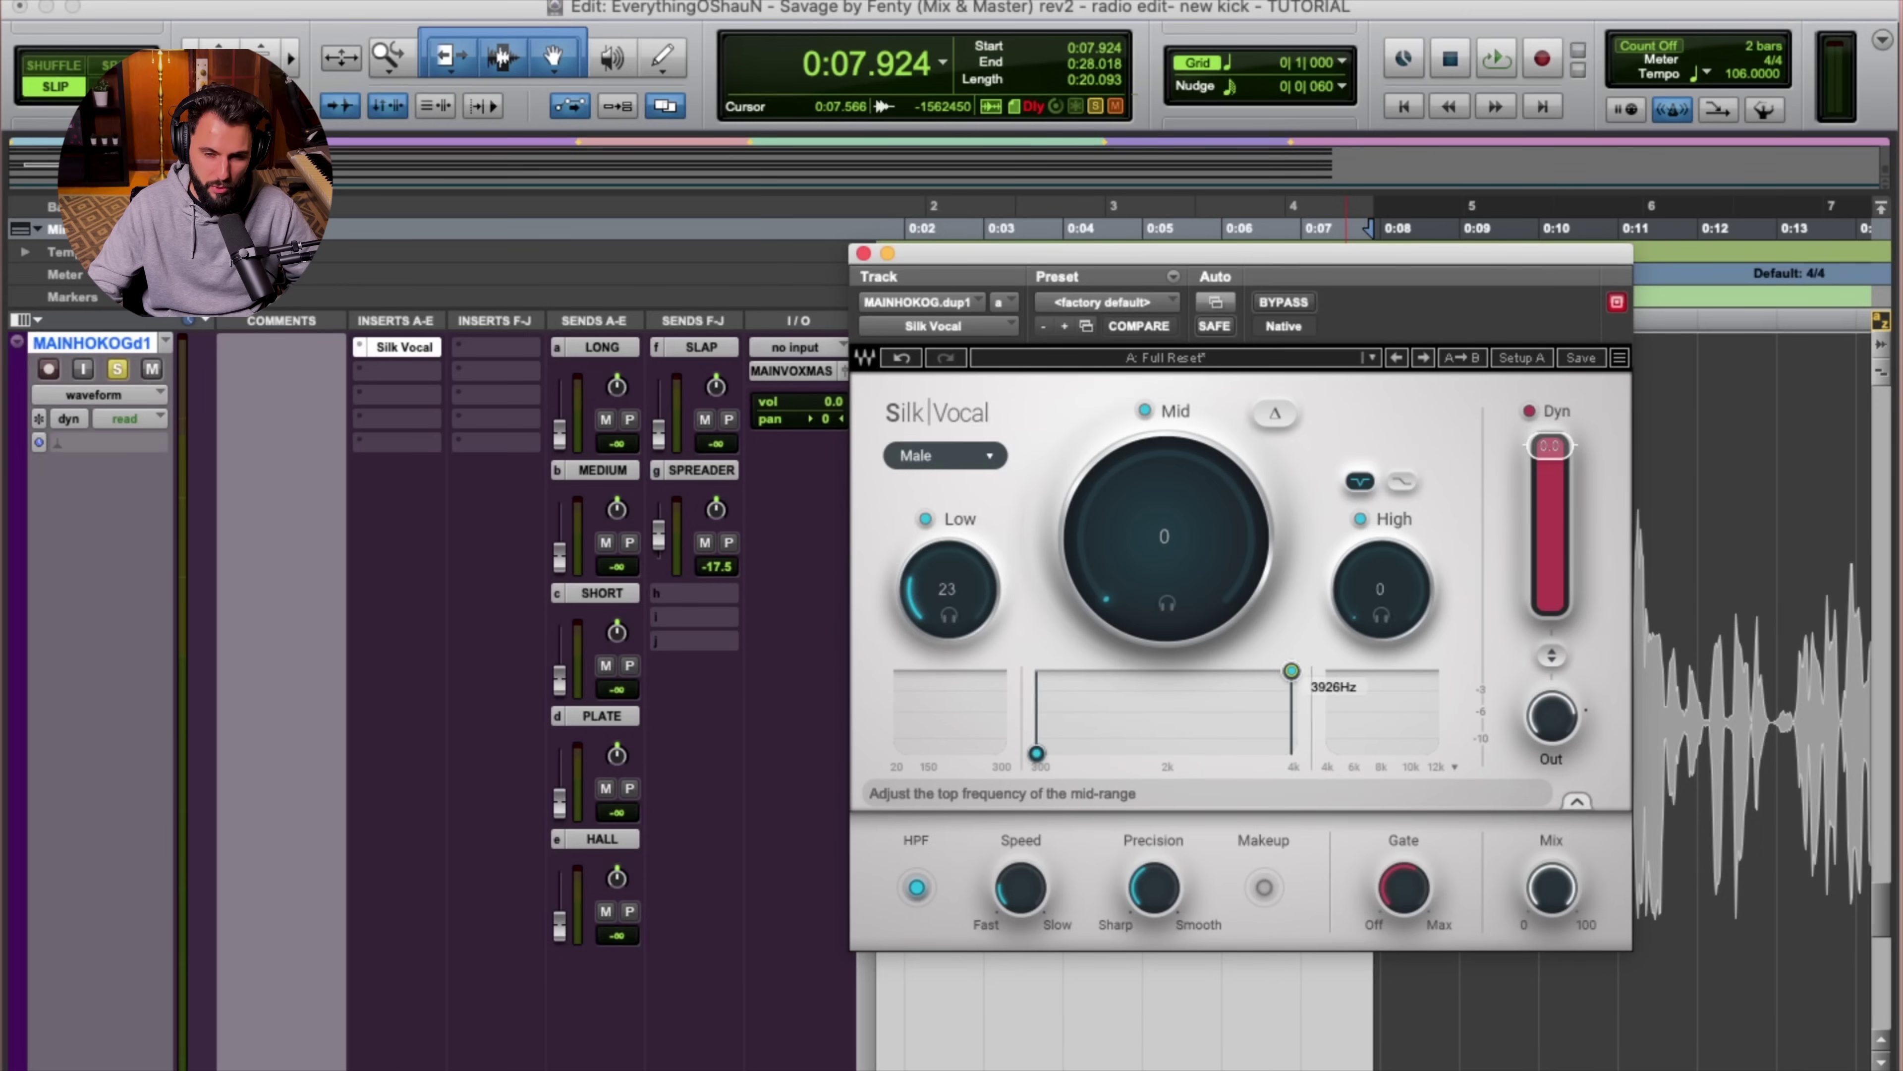
# During playback, exaggerate Mid to 100 while raising its lower frequency limit to 886 Hz, and reduce Mid to 35.
pyautogui.press('space')
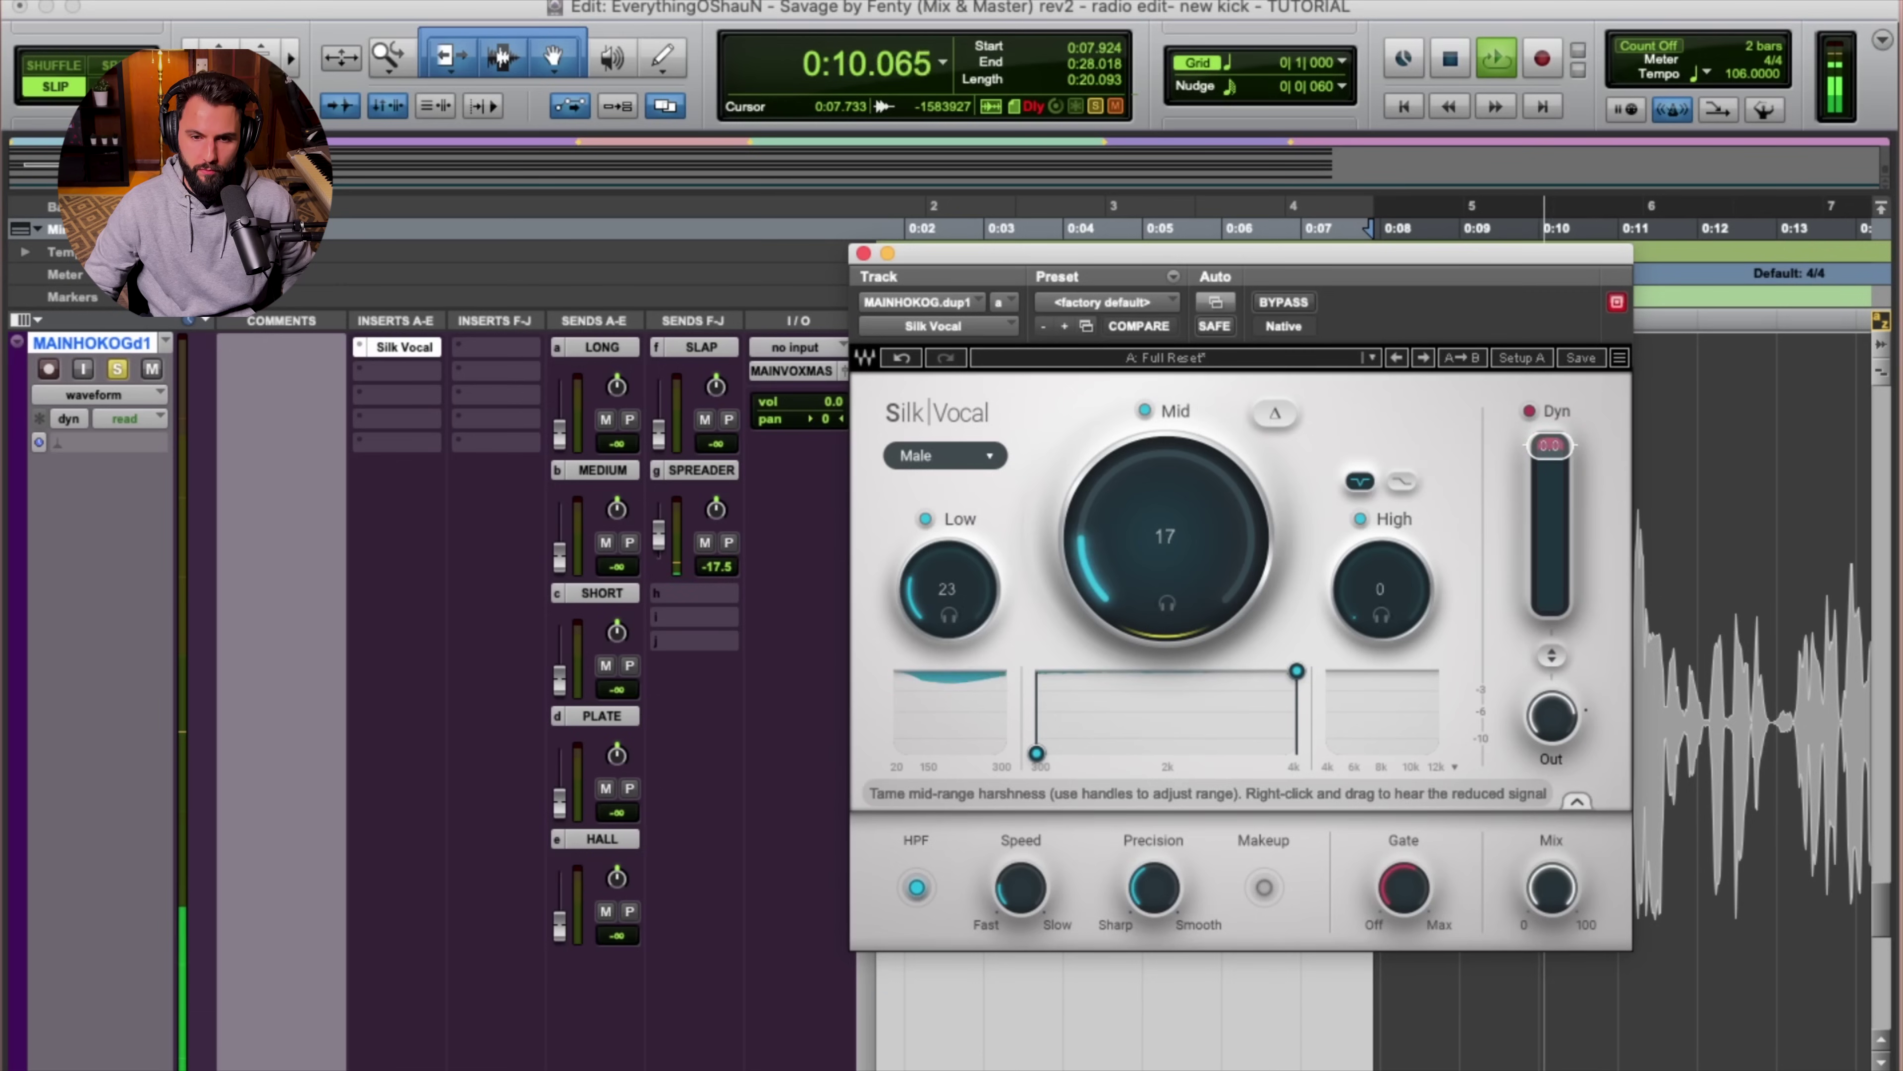
pyautogui.moveTo(1166, 536); pyautogui.dragTo(1165, 465)
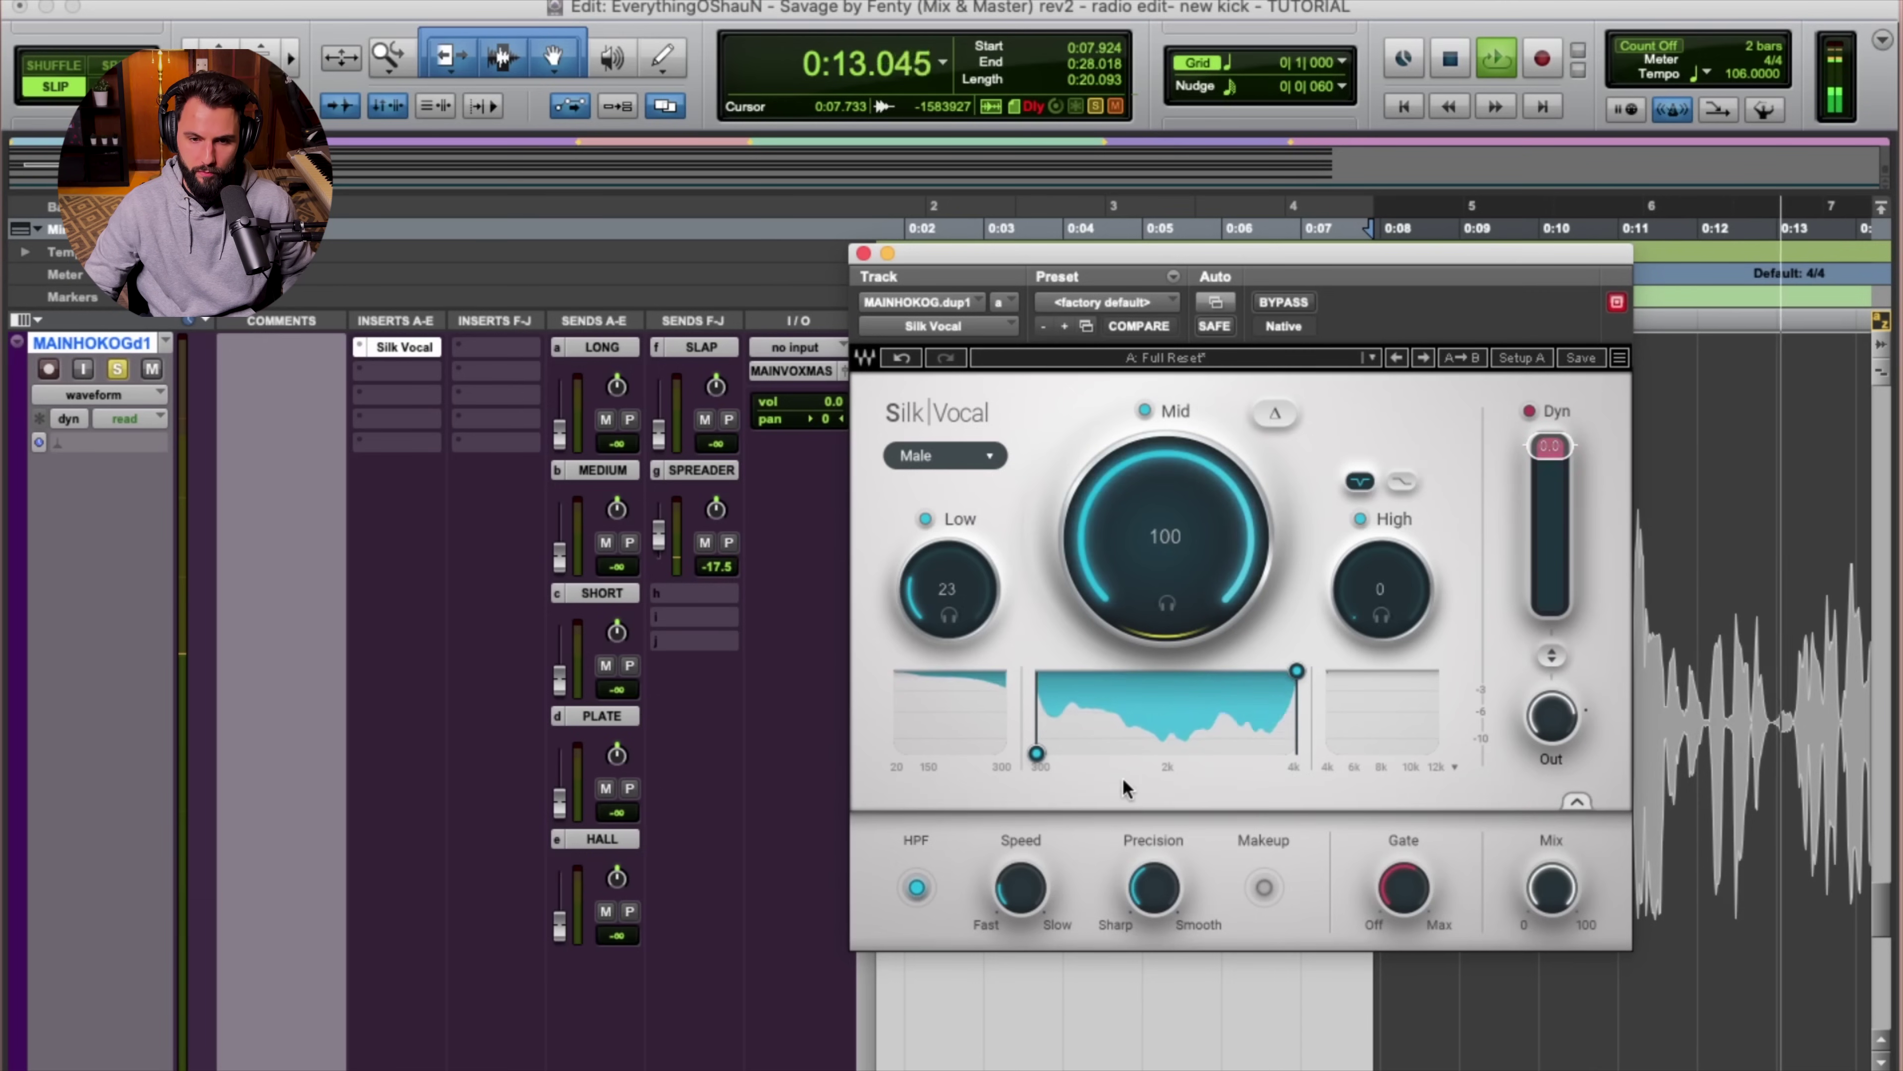
pyautogui.moveTo(1036, 753); pyautogui.dragTo(1105, 753)
pyautogui.click(1165, 604)
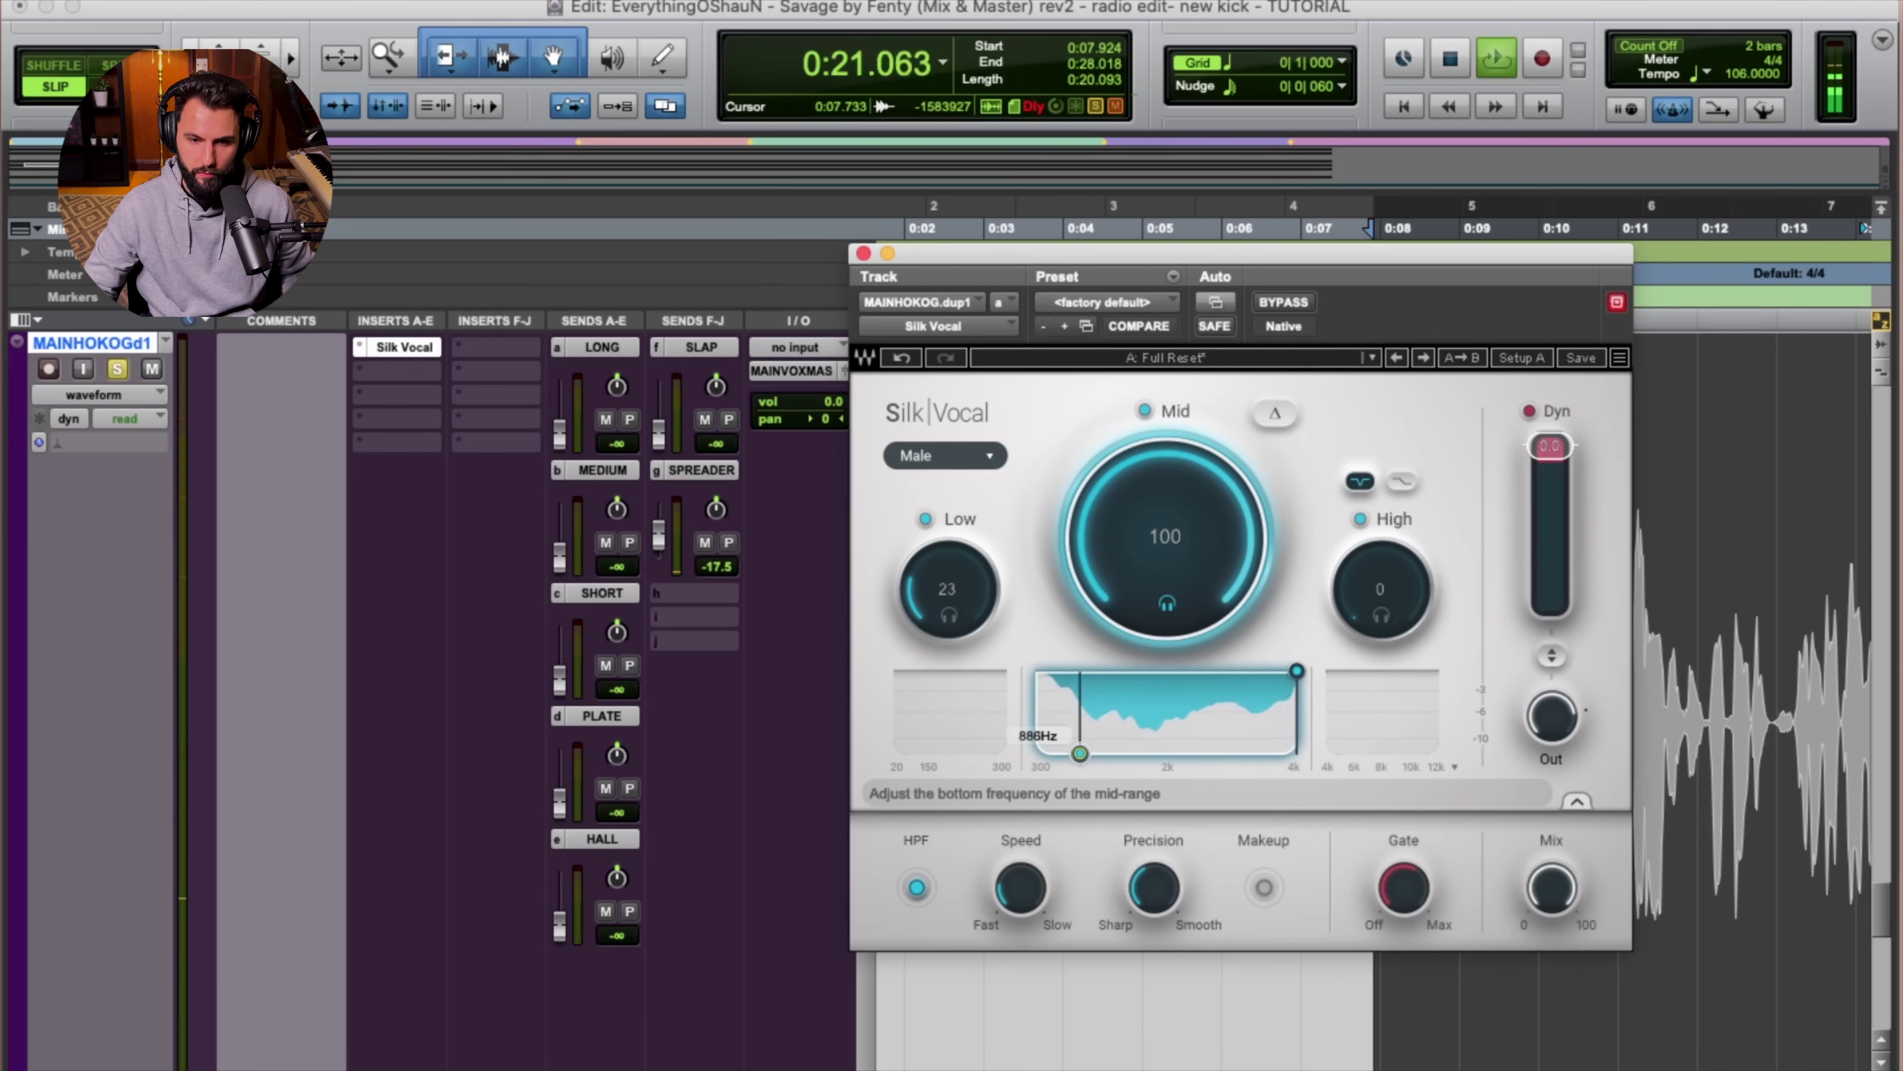
pyautogui.moveTo(1080, 753); pyautogui.dragTo(1080, 753)
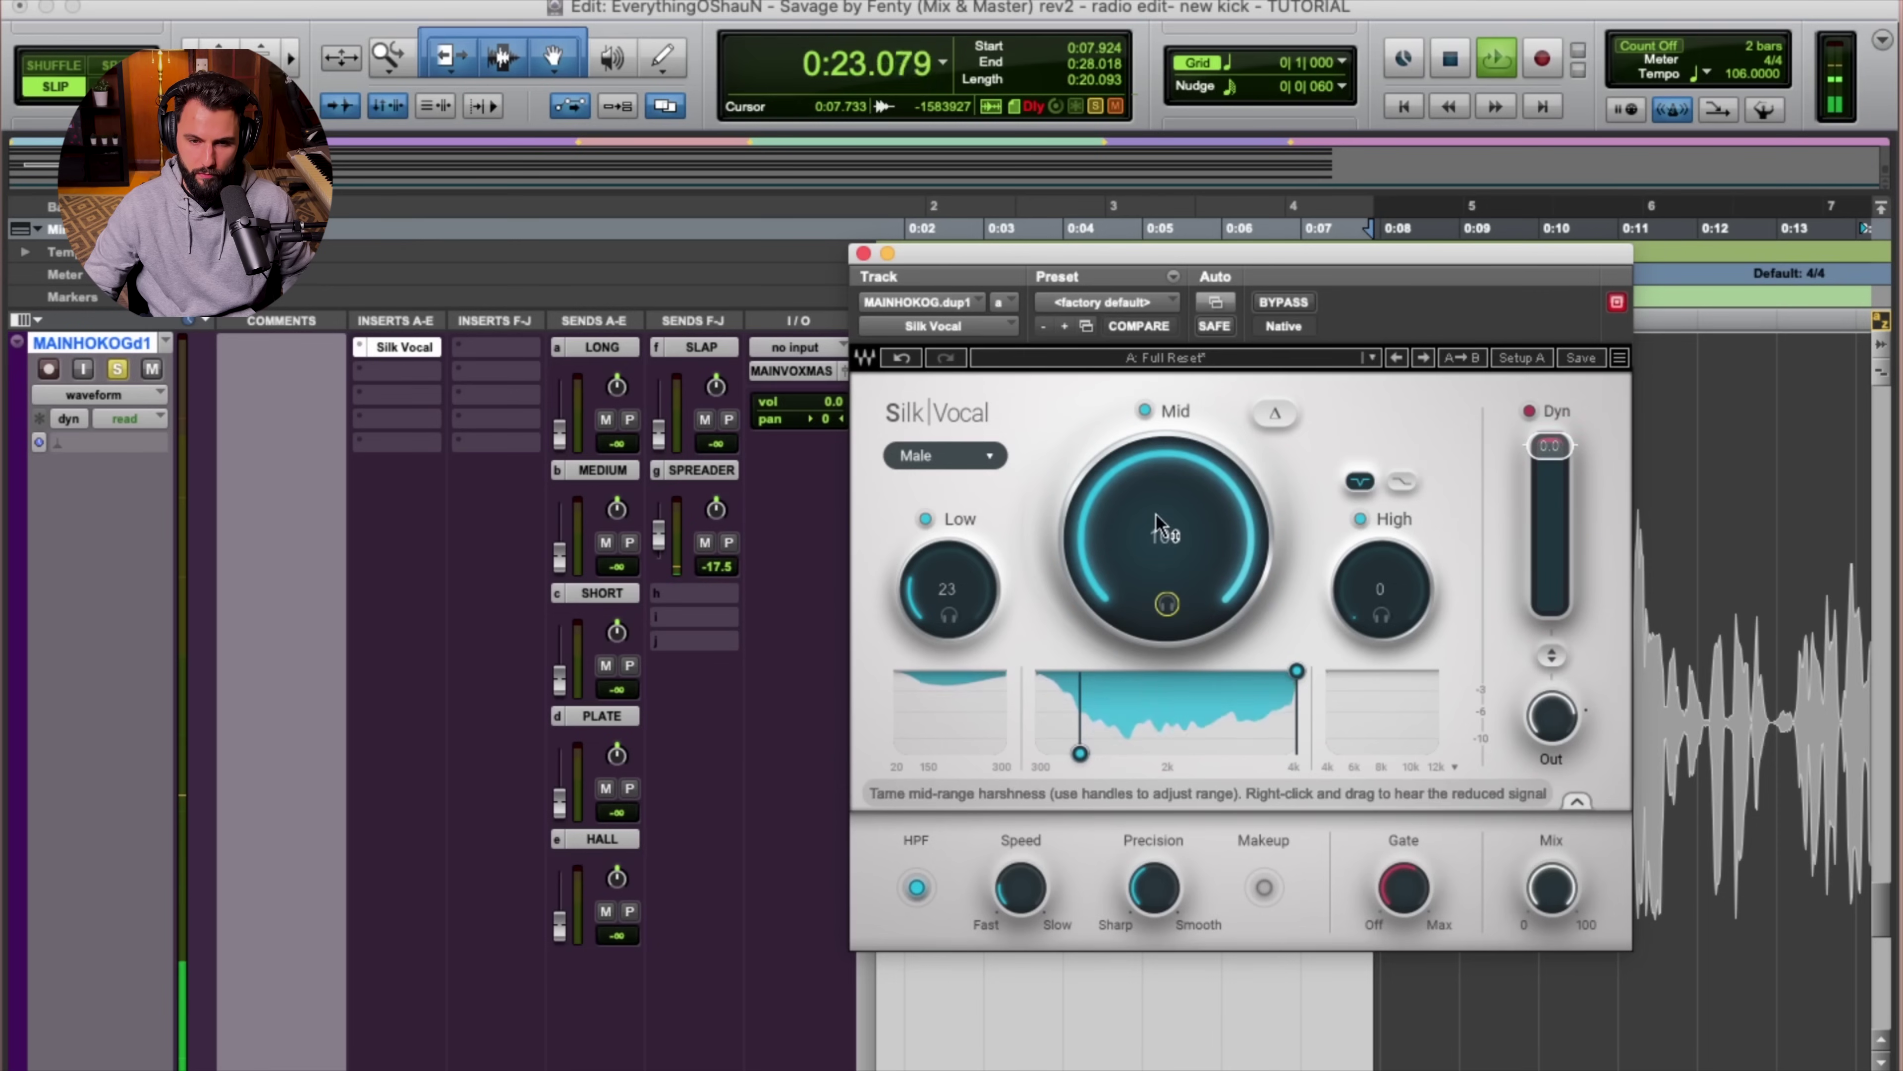
pyautogui.moveTo(1165, 537); pyautogui.dragTo(1165, 585)
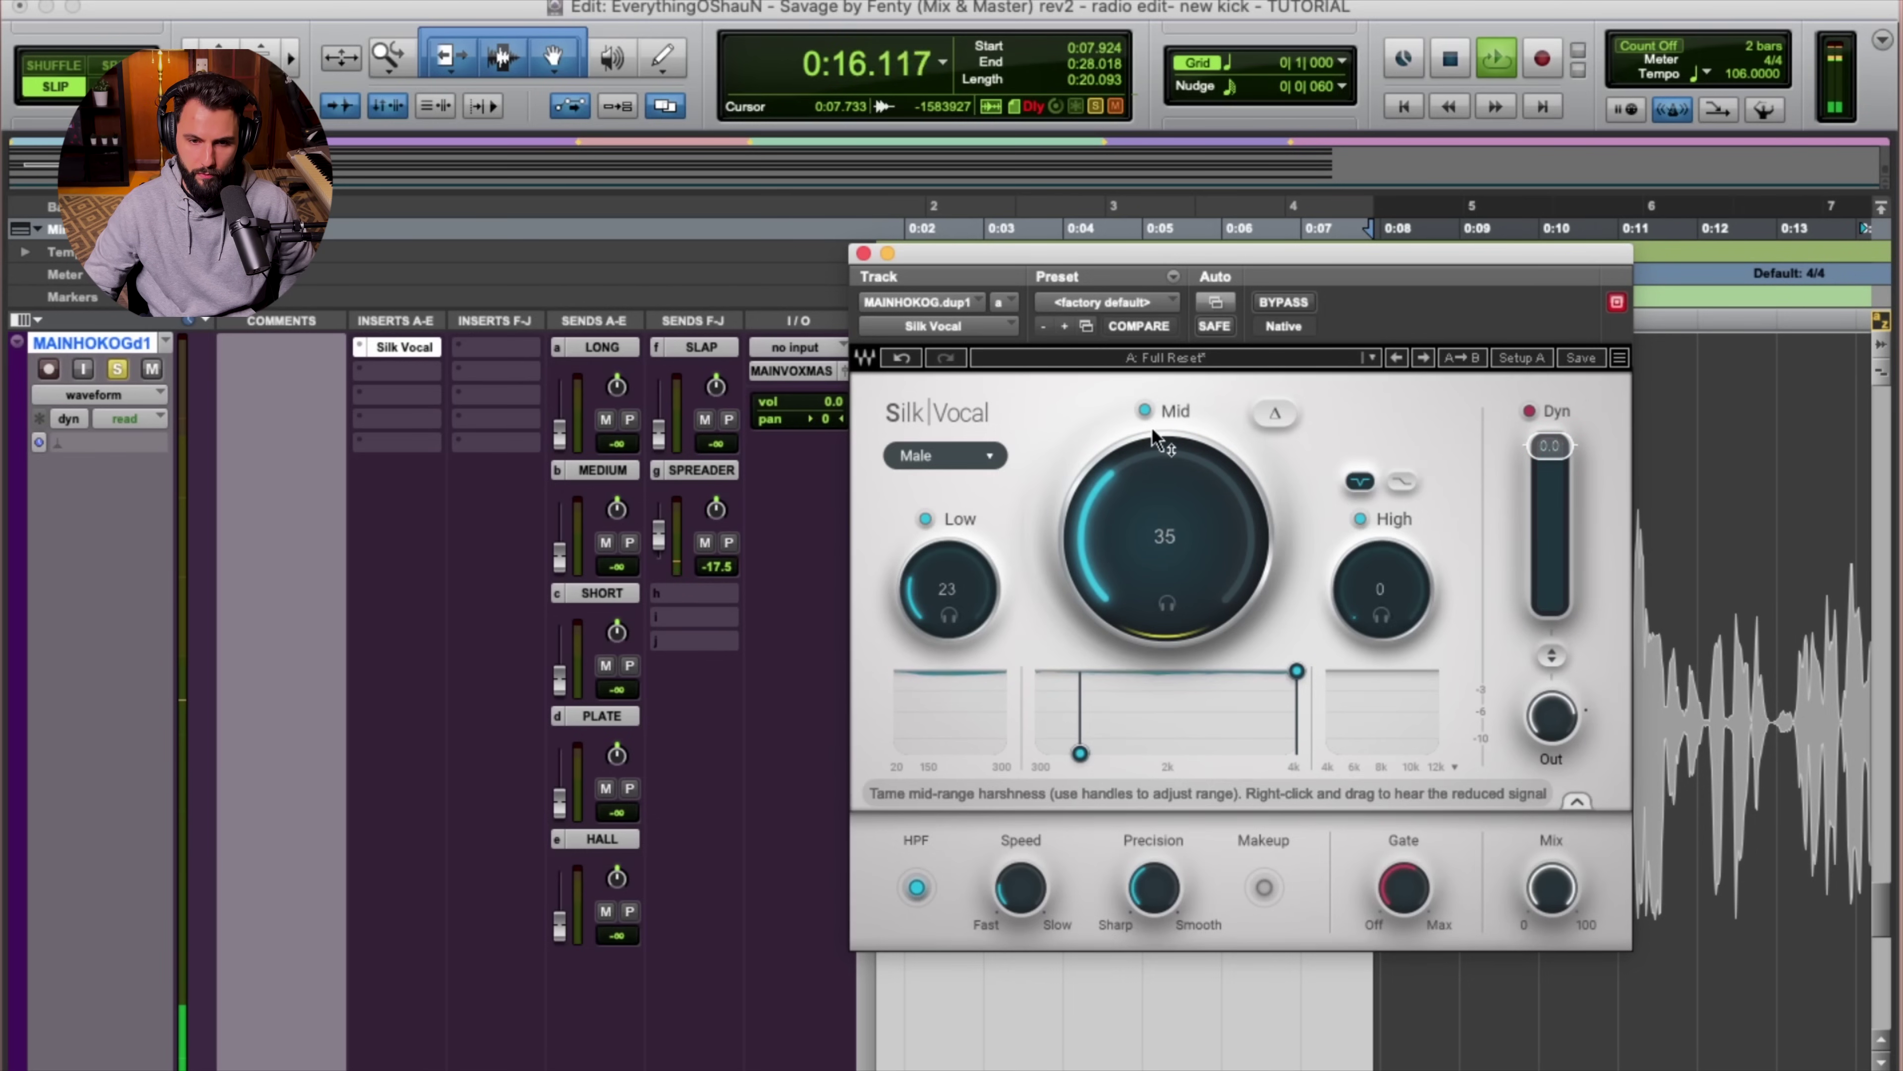
# Compare the vocal with Mid processing bypassed and re-enabled, audition the removed signal with delta monitoring, and stop playback.
pyautogui.click(1145, 409)
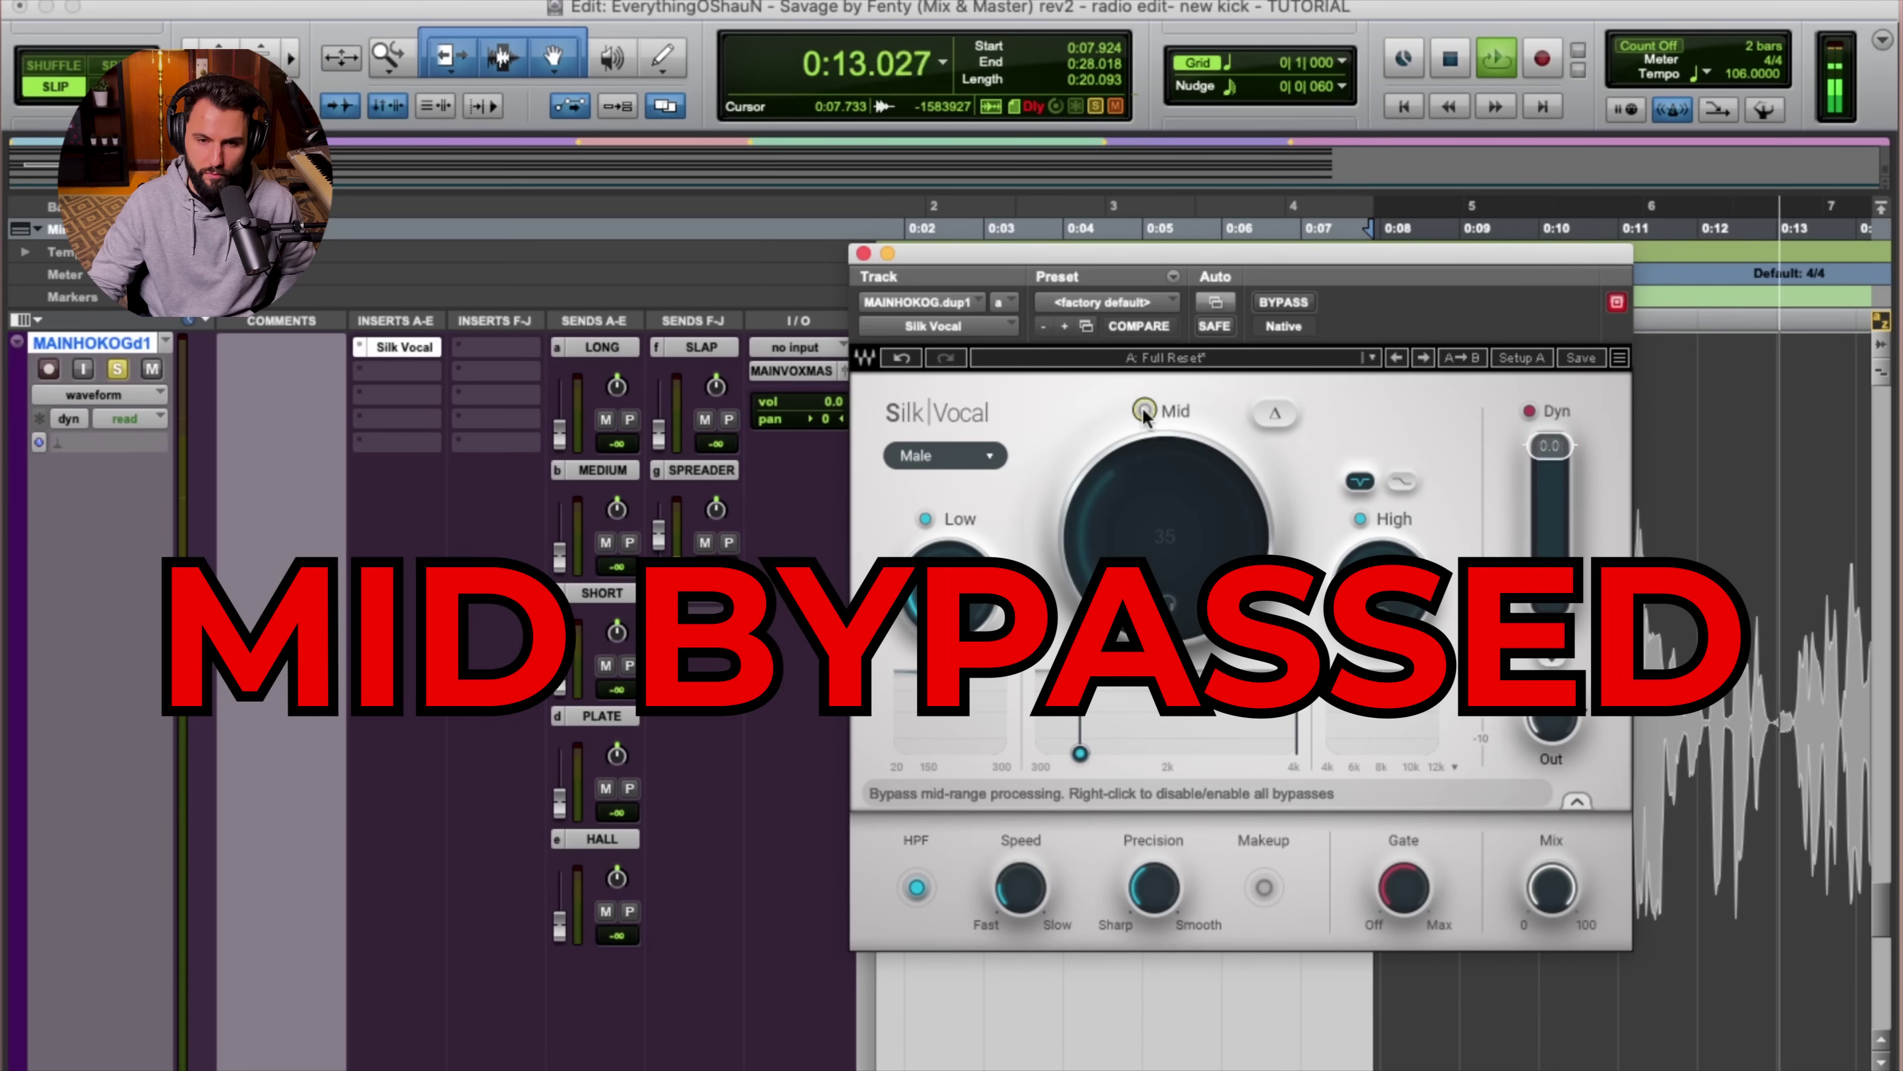
pyautogui.click(1143, 410)
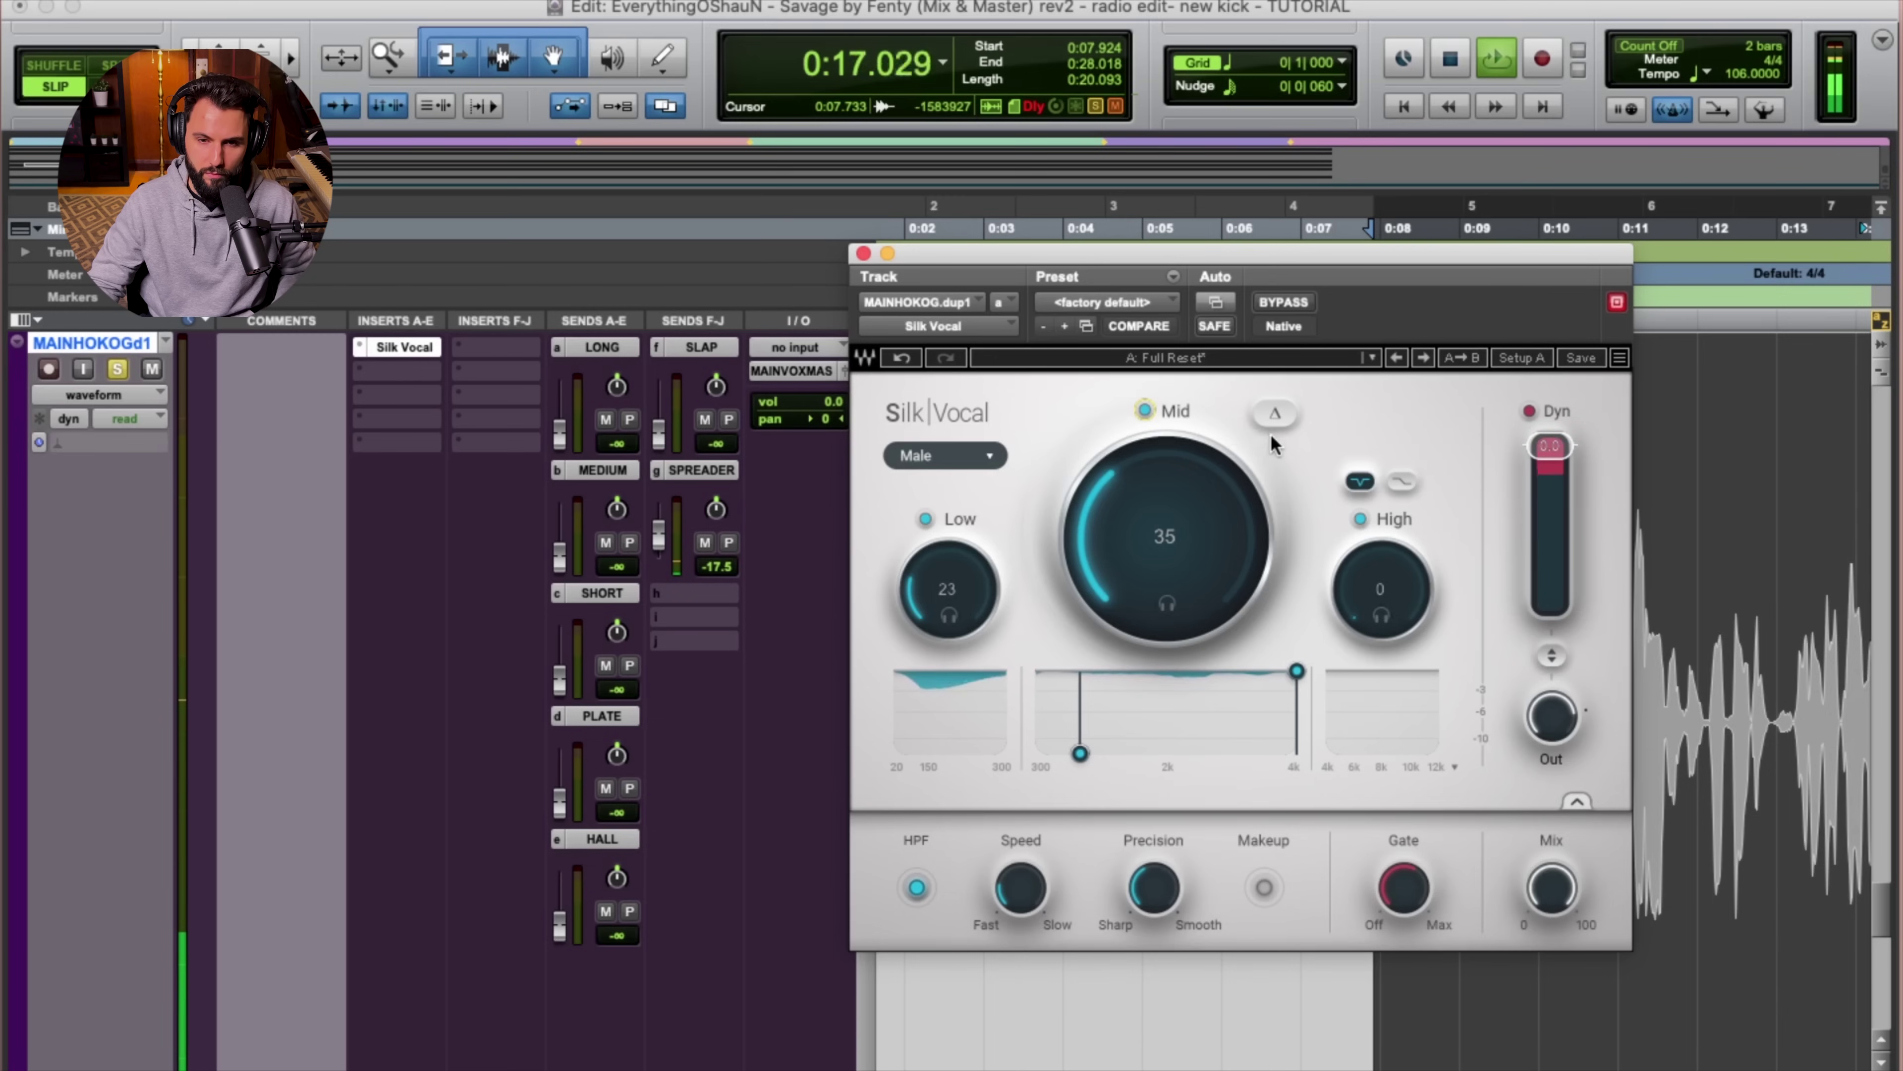
pyautogui.click(1272, 416)
pyautogui.click(1272, 417)
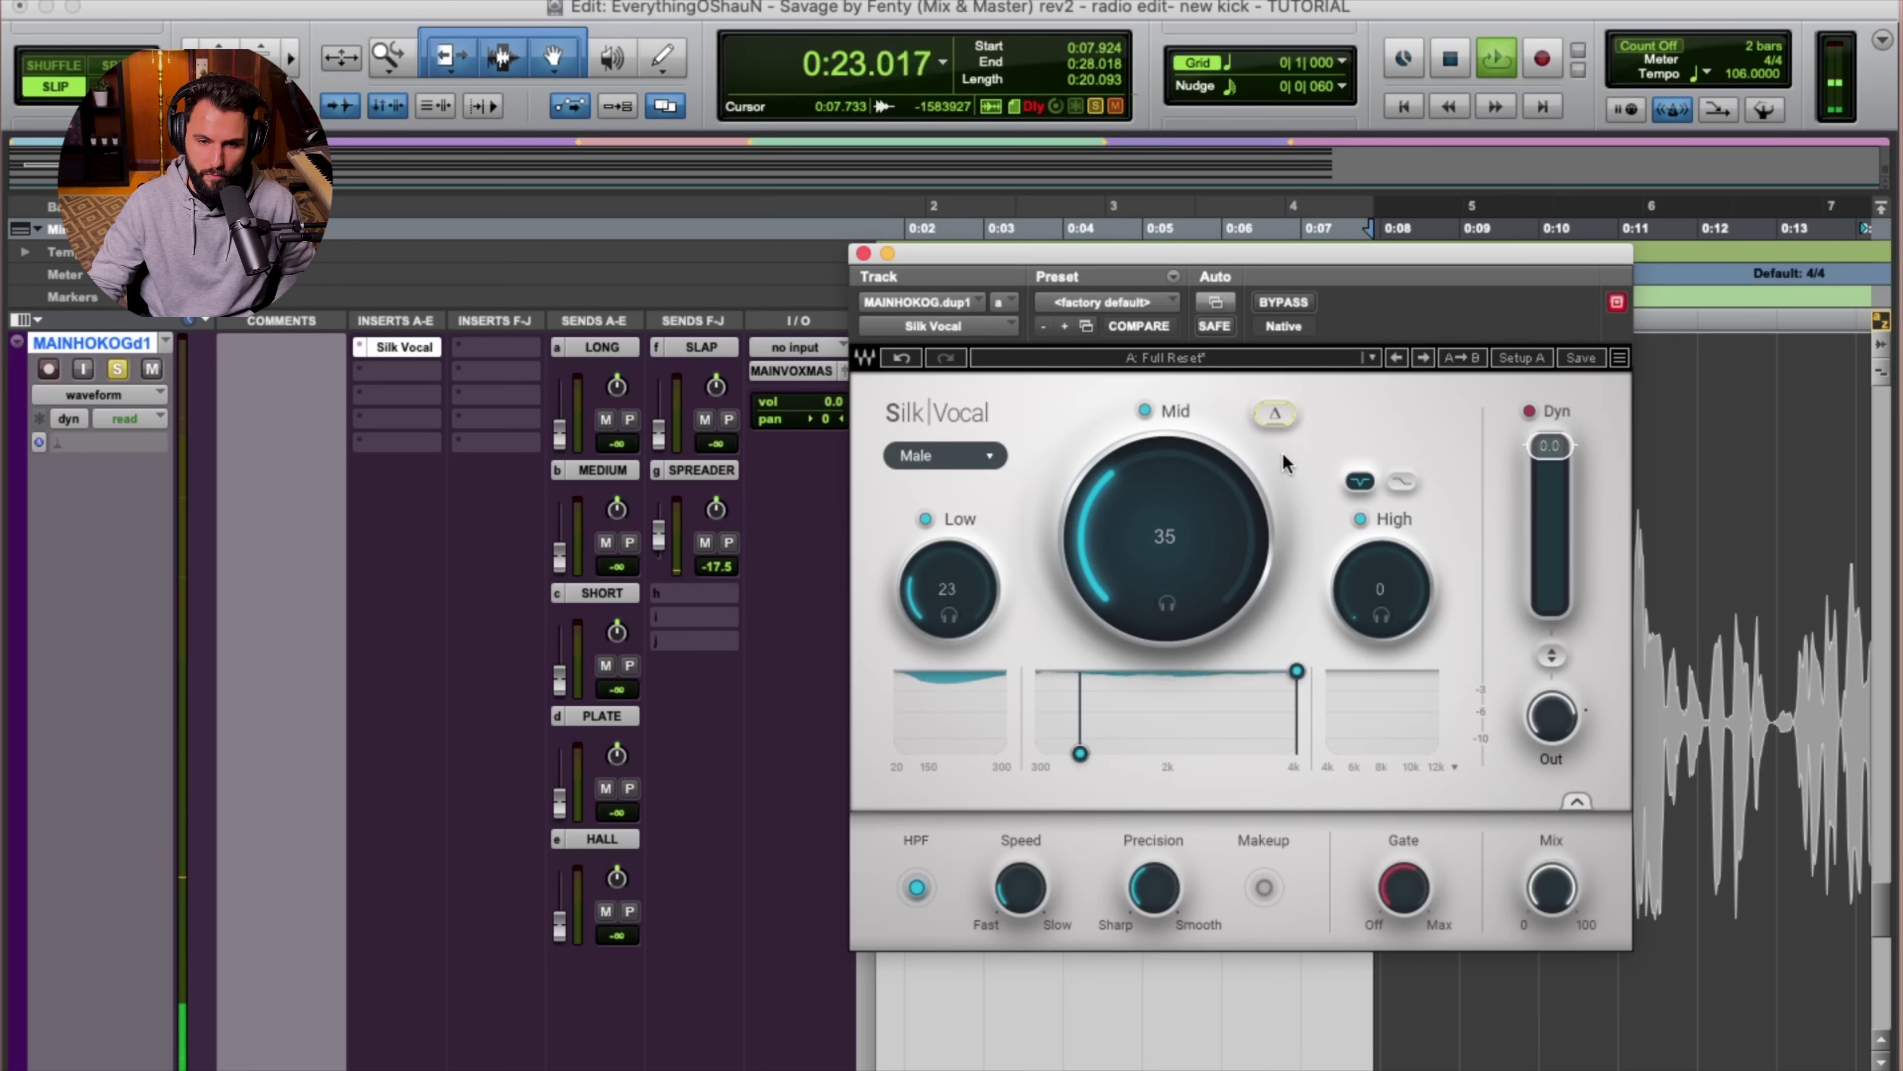
pyautogui.click(1278, 421)
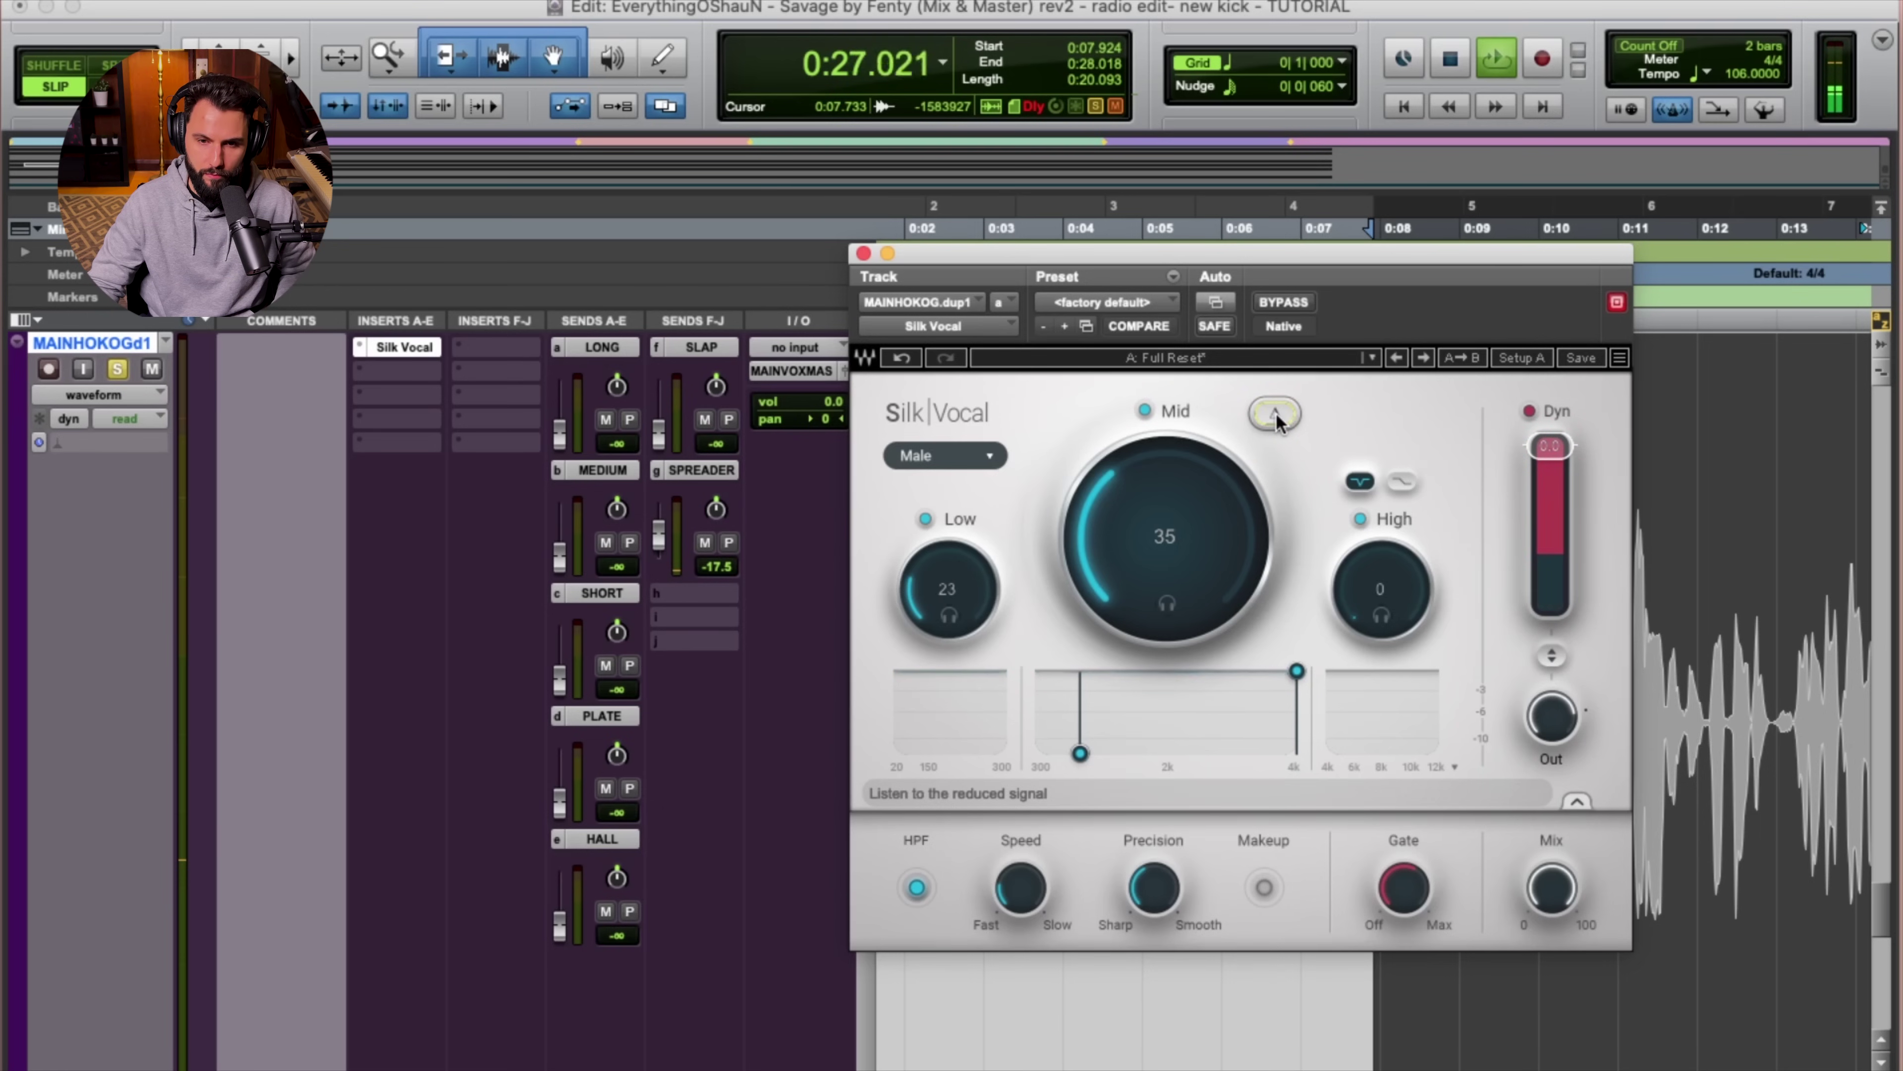
pyautogui.press('space')
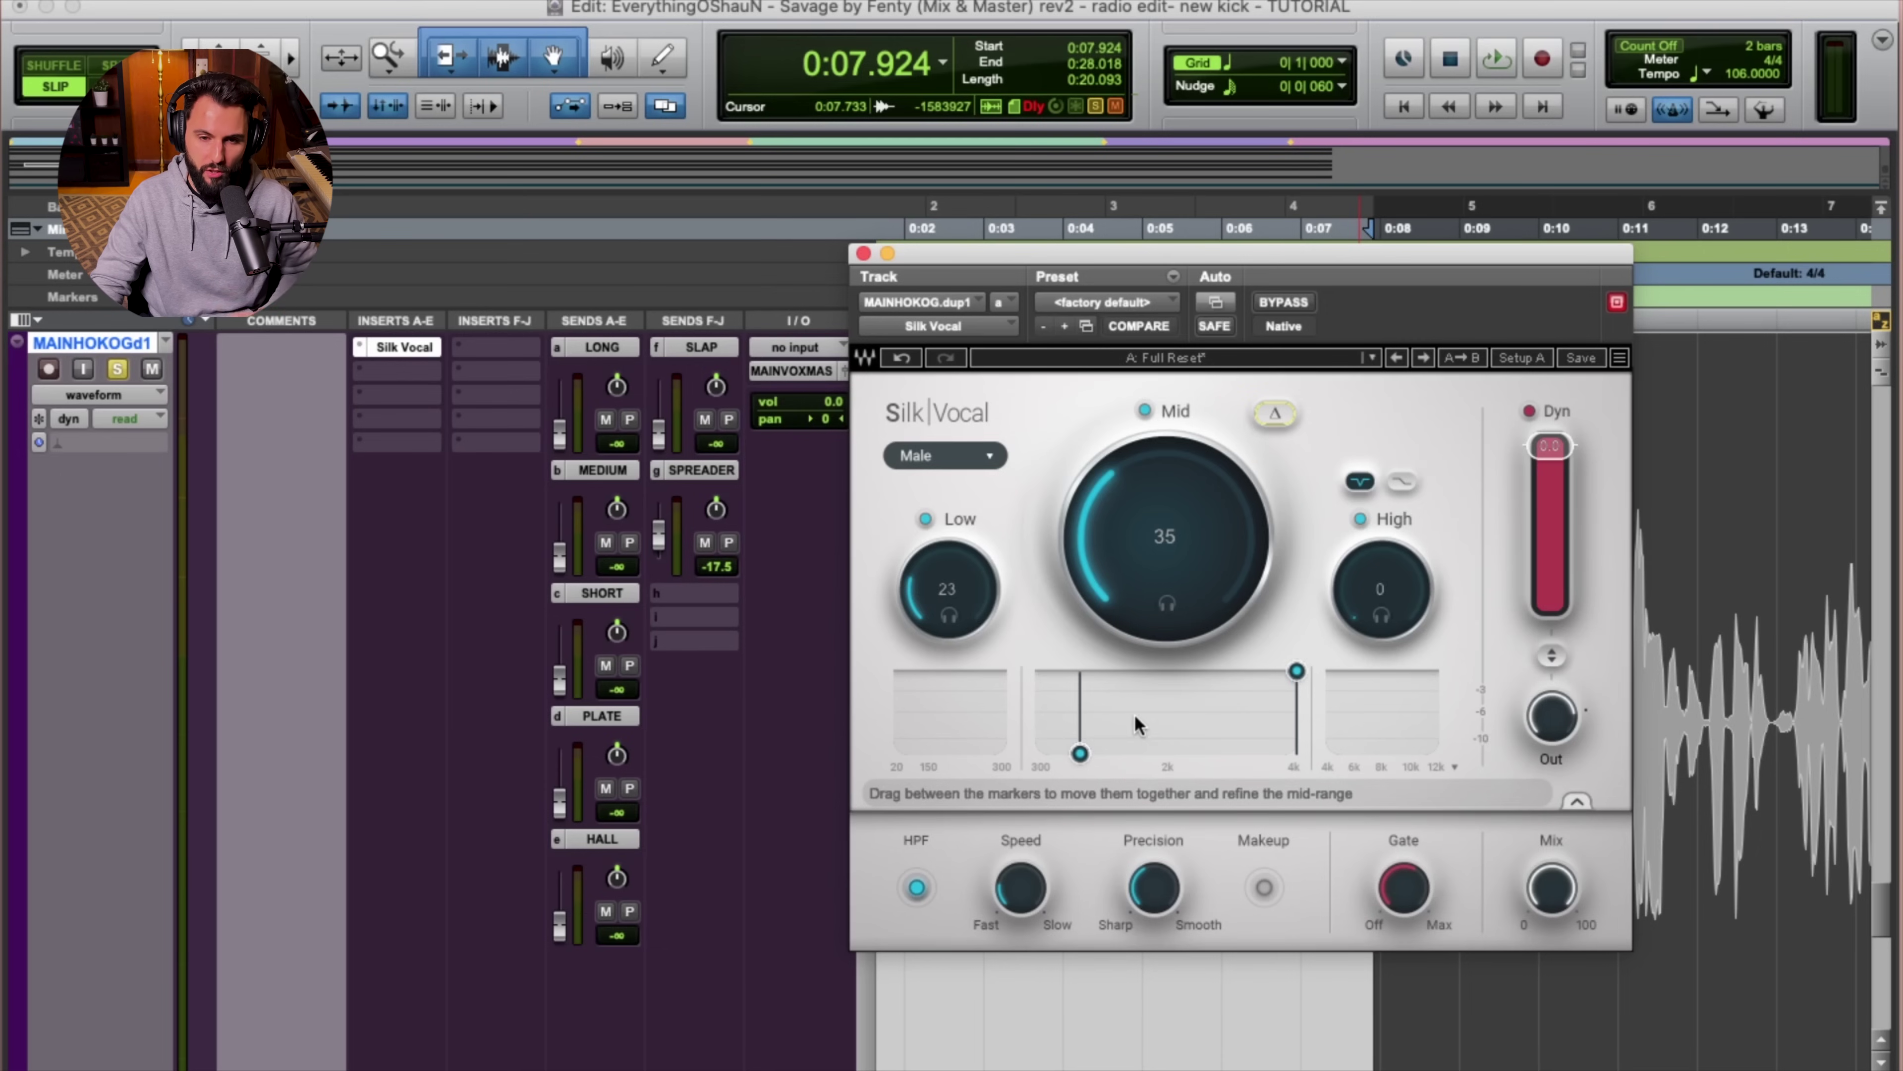
# While looping a short section of the hook, exaggerate the High reduction to 100 and bring it back to 27.
pyautogui.moveTo(1152, 518); pyautogui.dragTo(1138, 536)
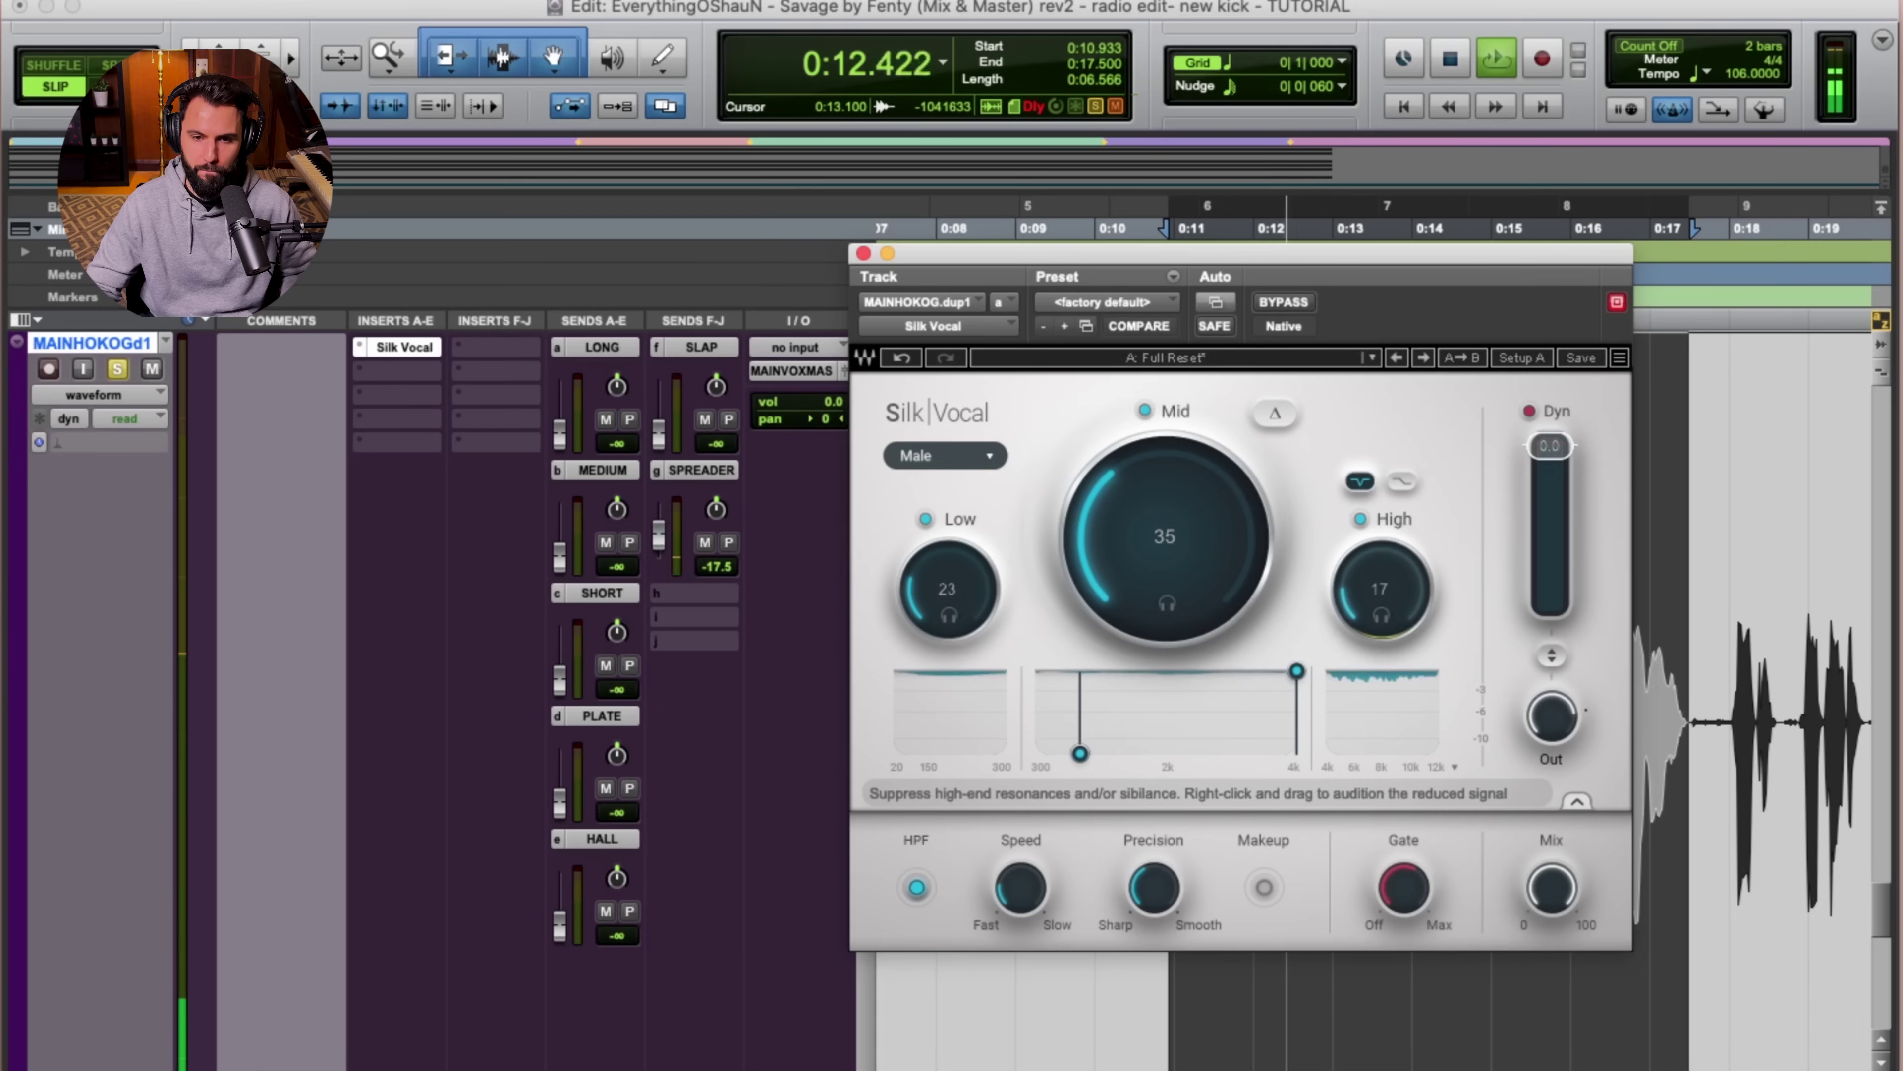
pyautogui.moveTo(1381, 589); pyautogui.dragTo(1381, 507)
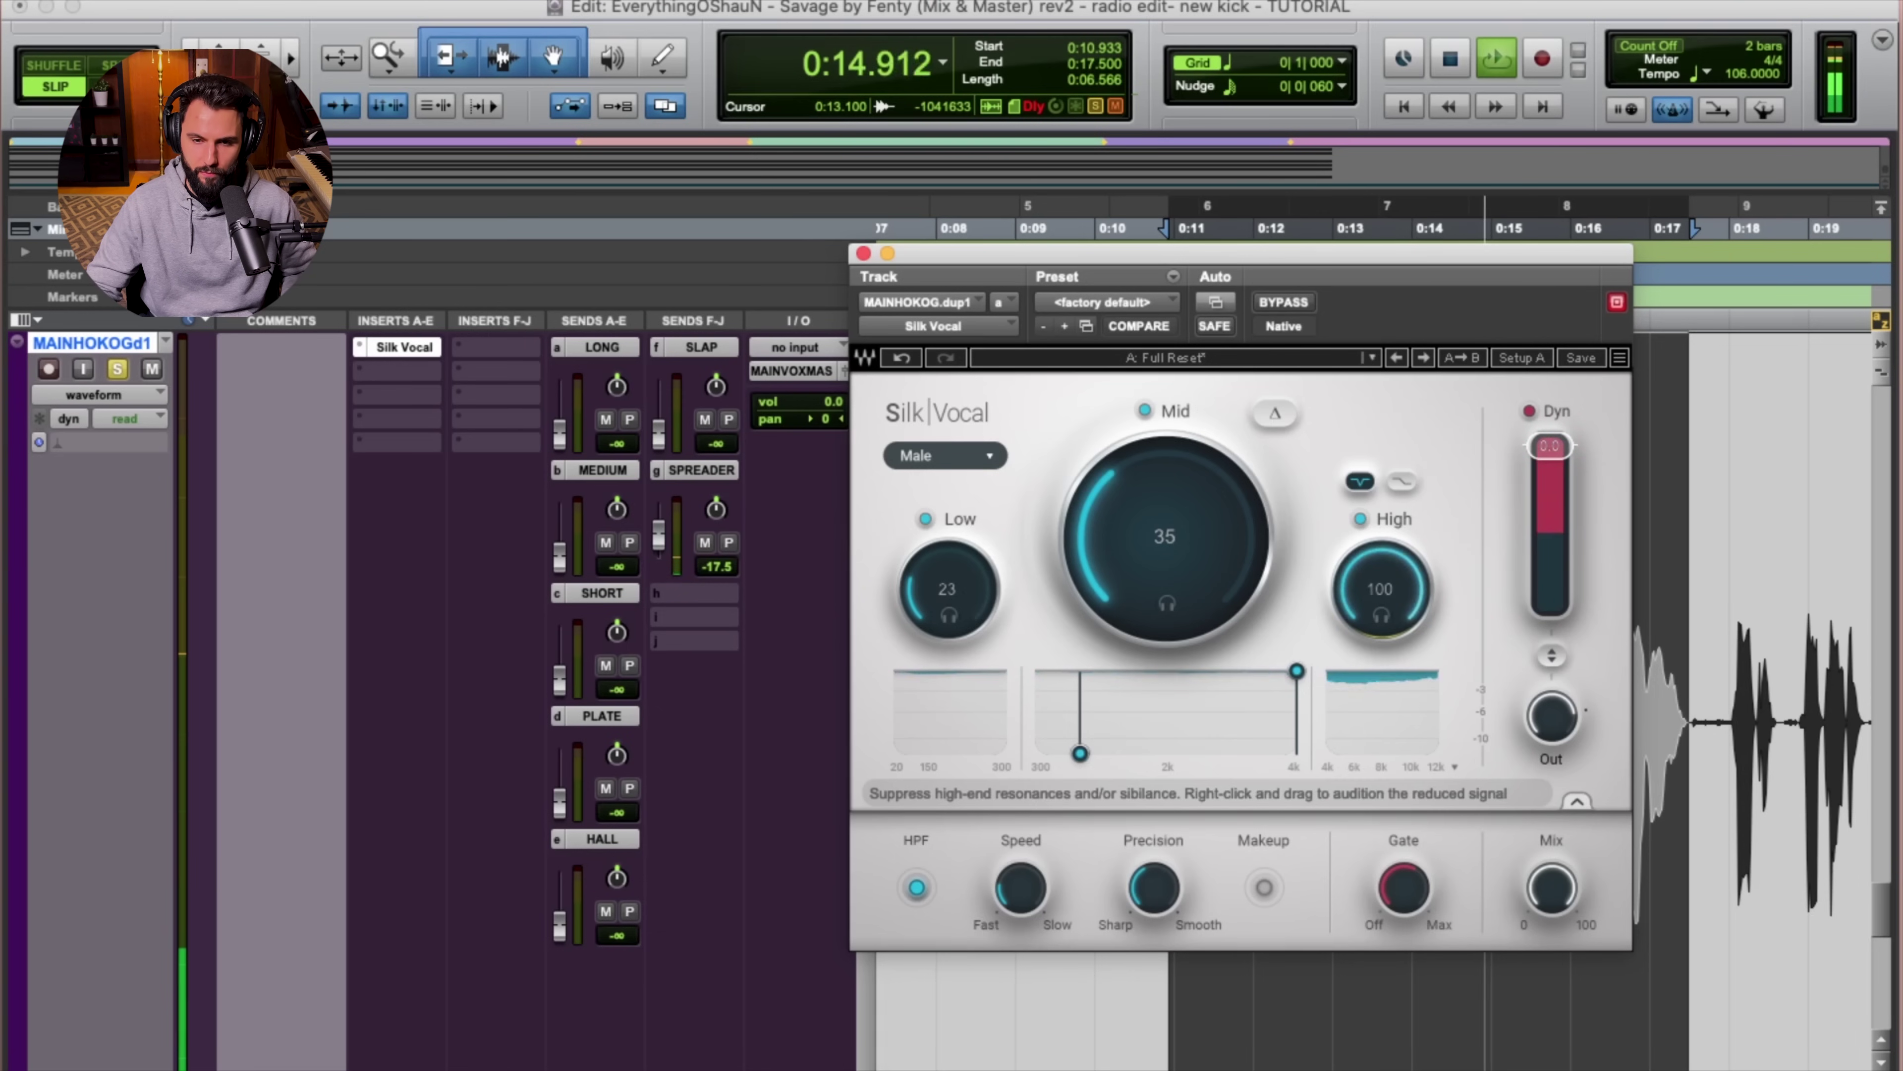
pyautogui.moveTo(1381, 590); pyautogui.dragTo(1381, 626)
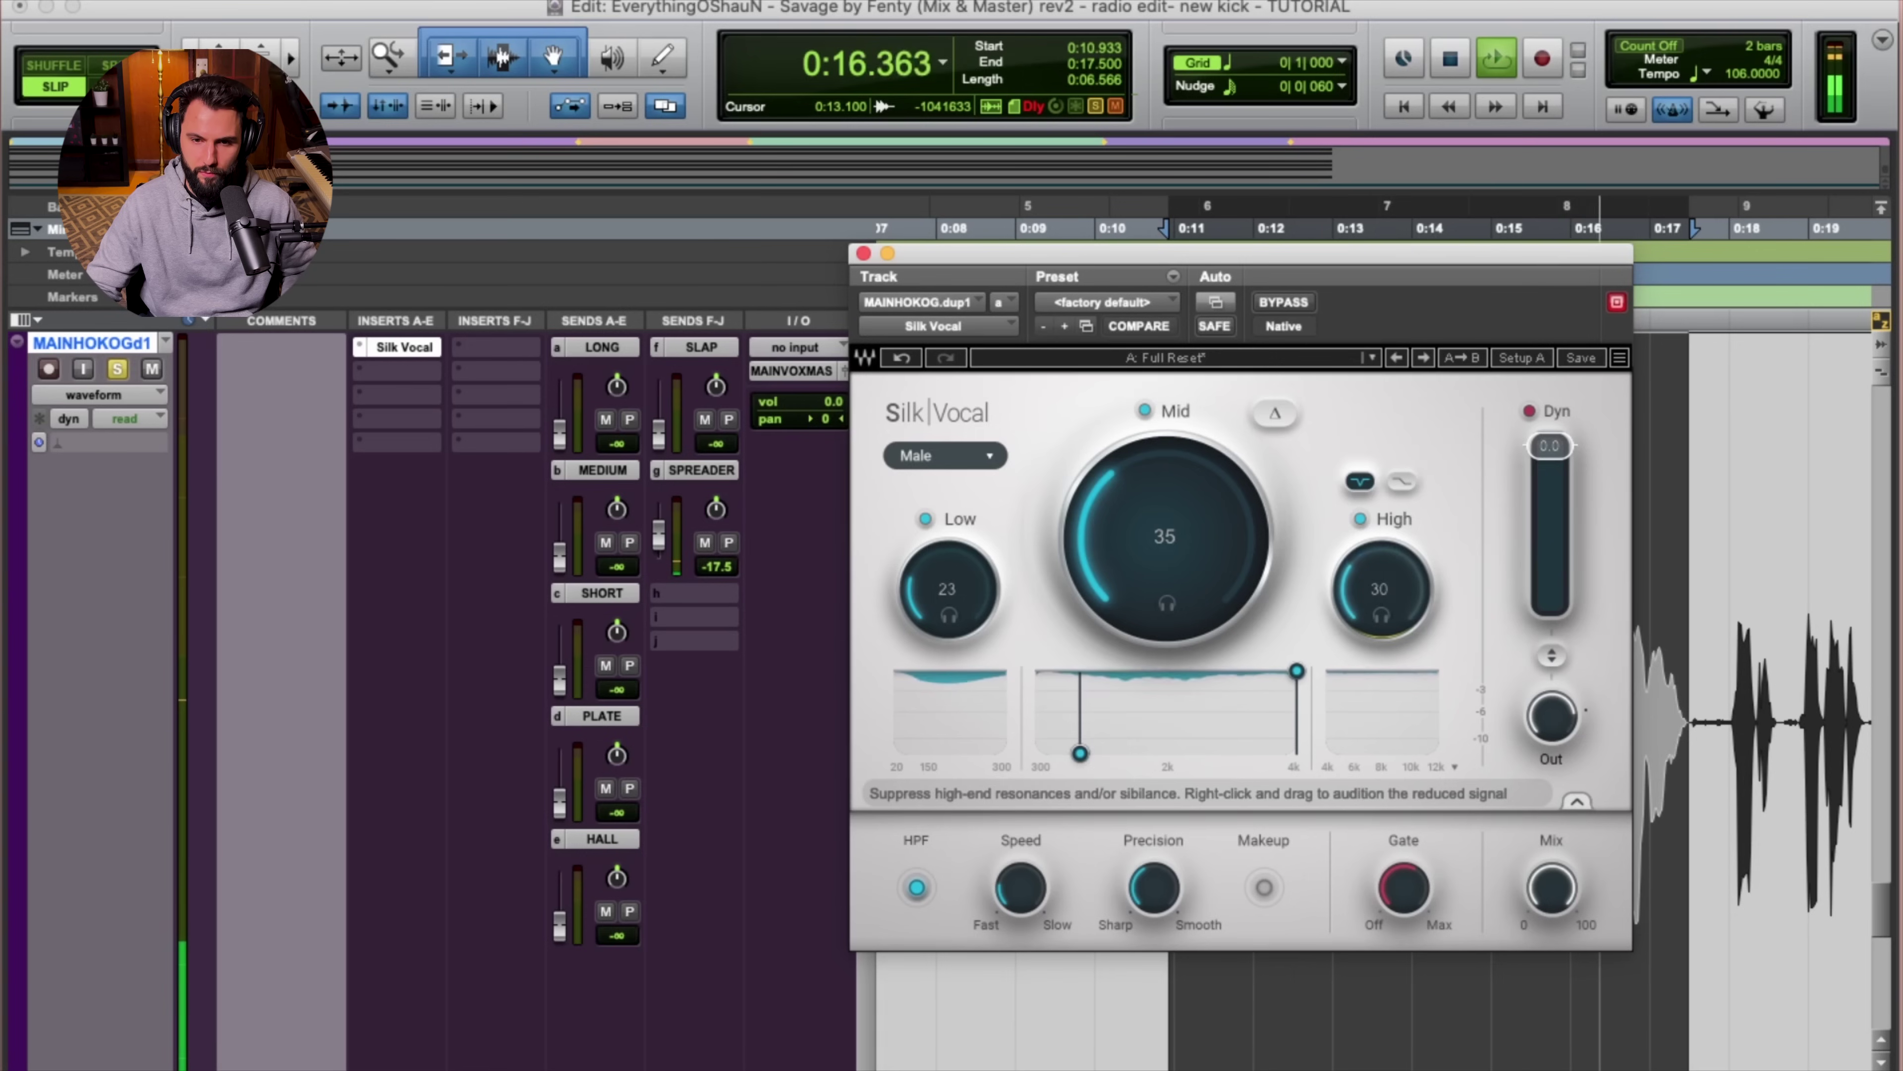
pyautogui.moveTo(1381, 626); pyautogui.dragTo(1381, 629)
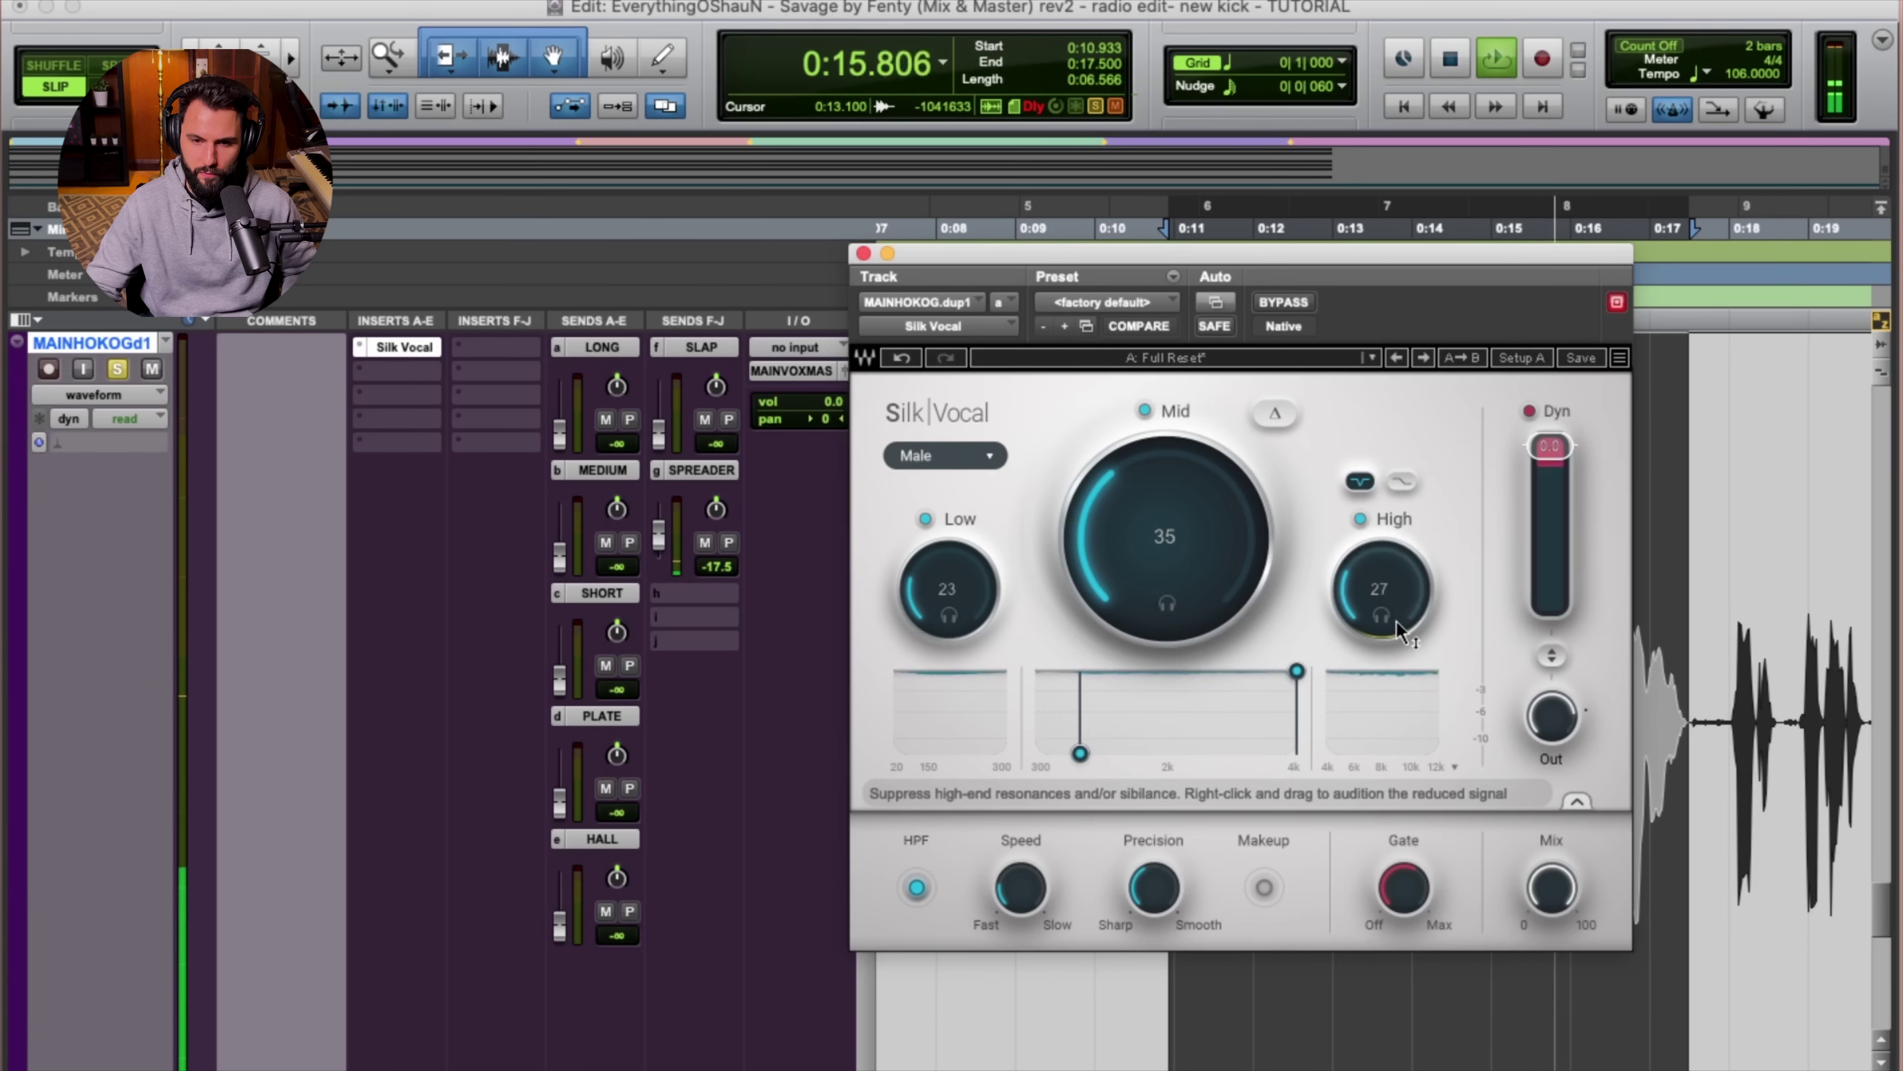
# Compare the looped section with High processing bypassed and re-enabled, and audition the removed signal with delta monitoring.
pyautogui.click(1366, 519)
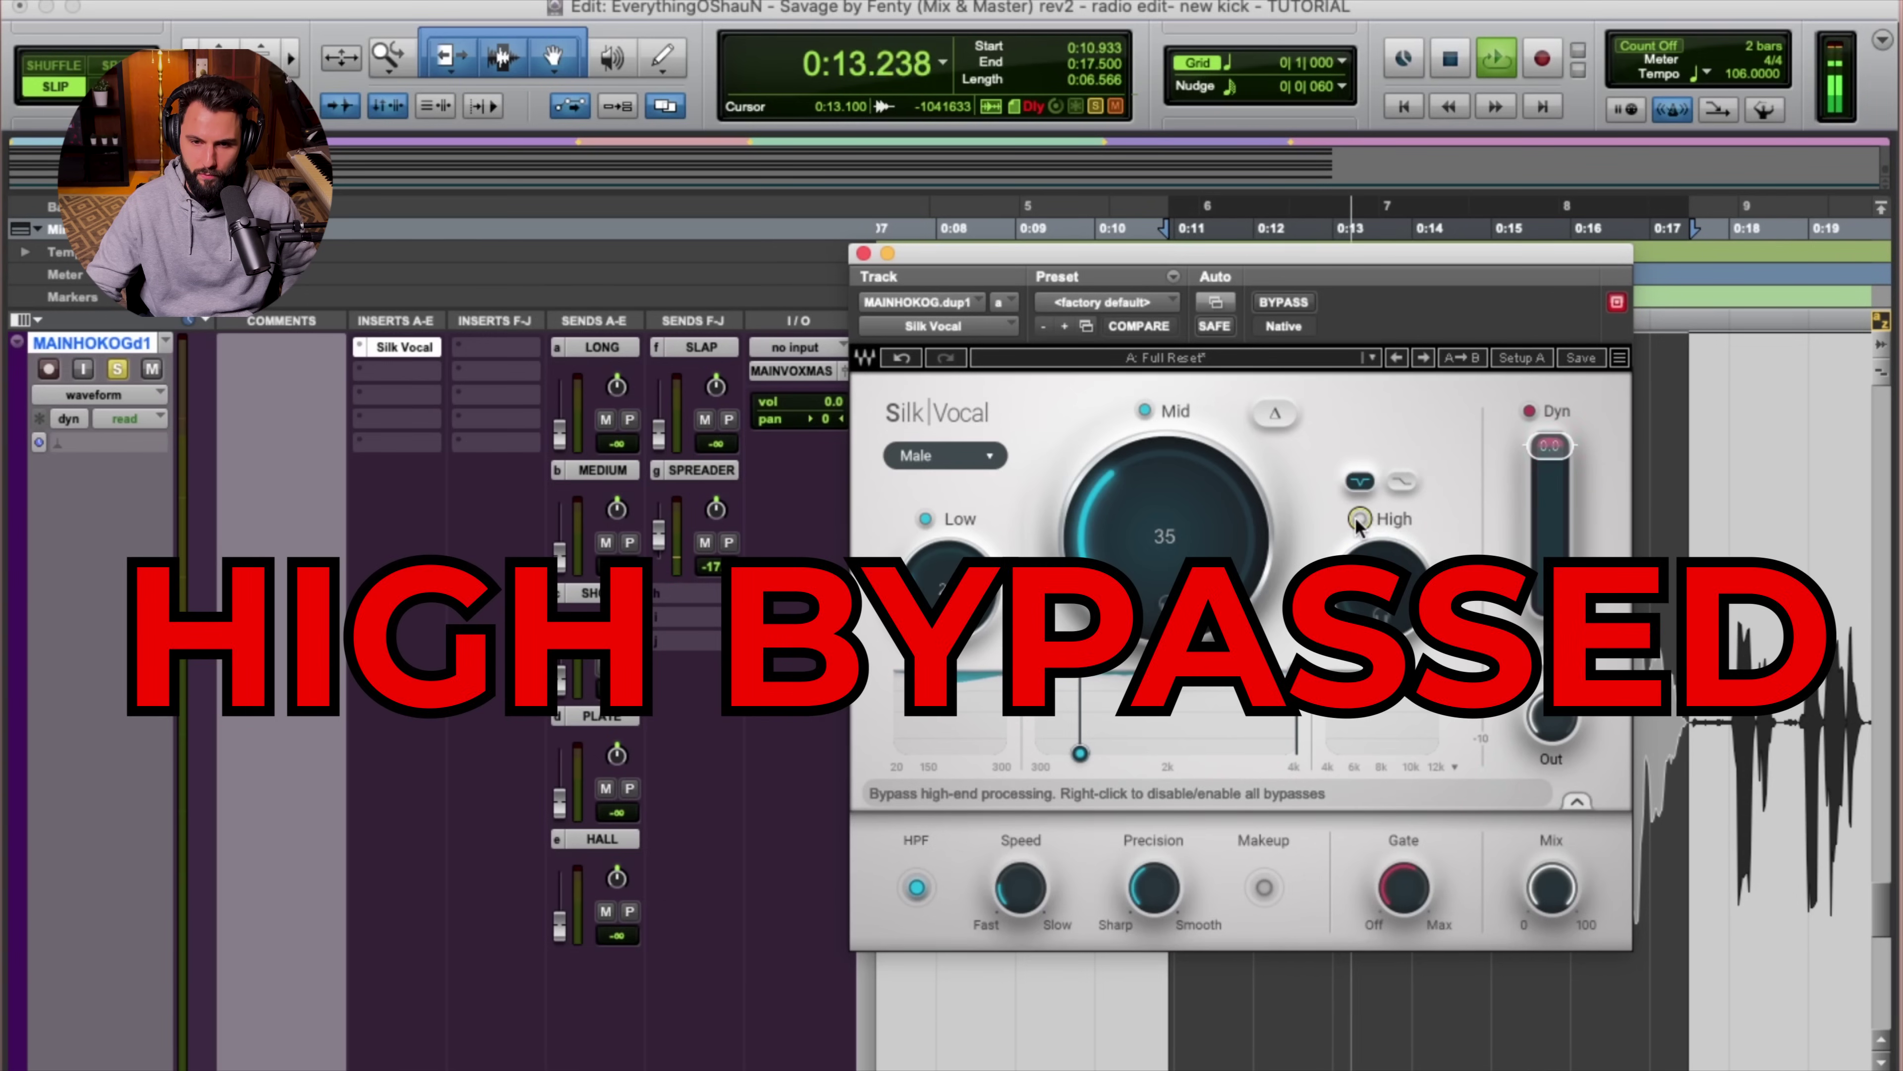
pyautogui.click(1385, 517)
pyautogui.click(1396, 522)
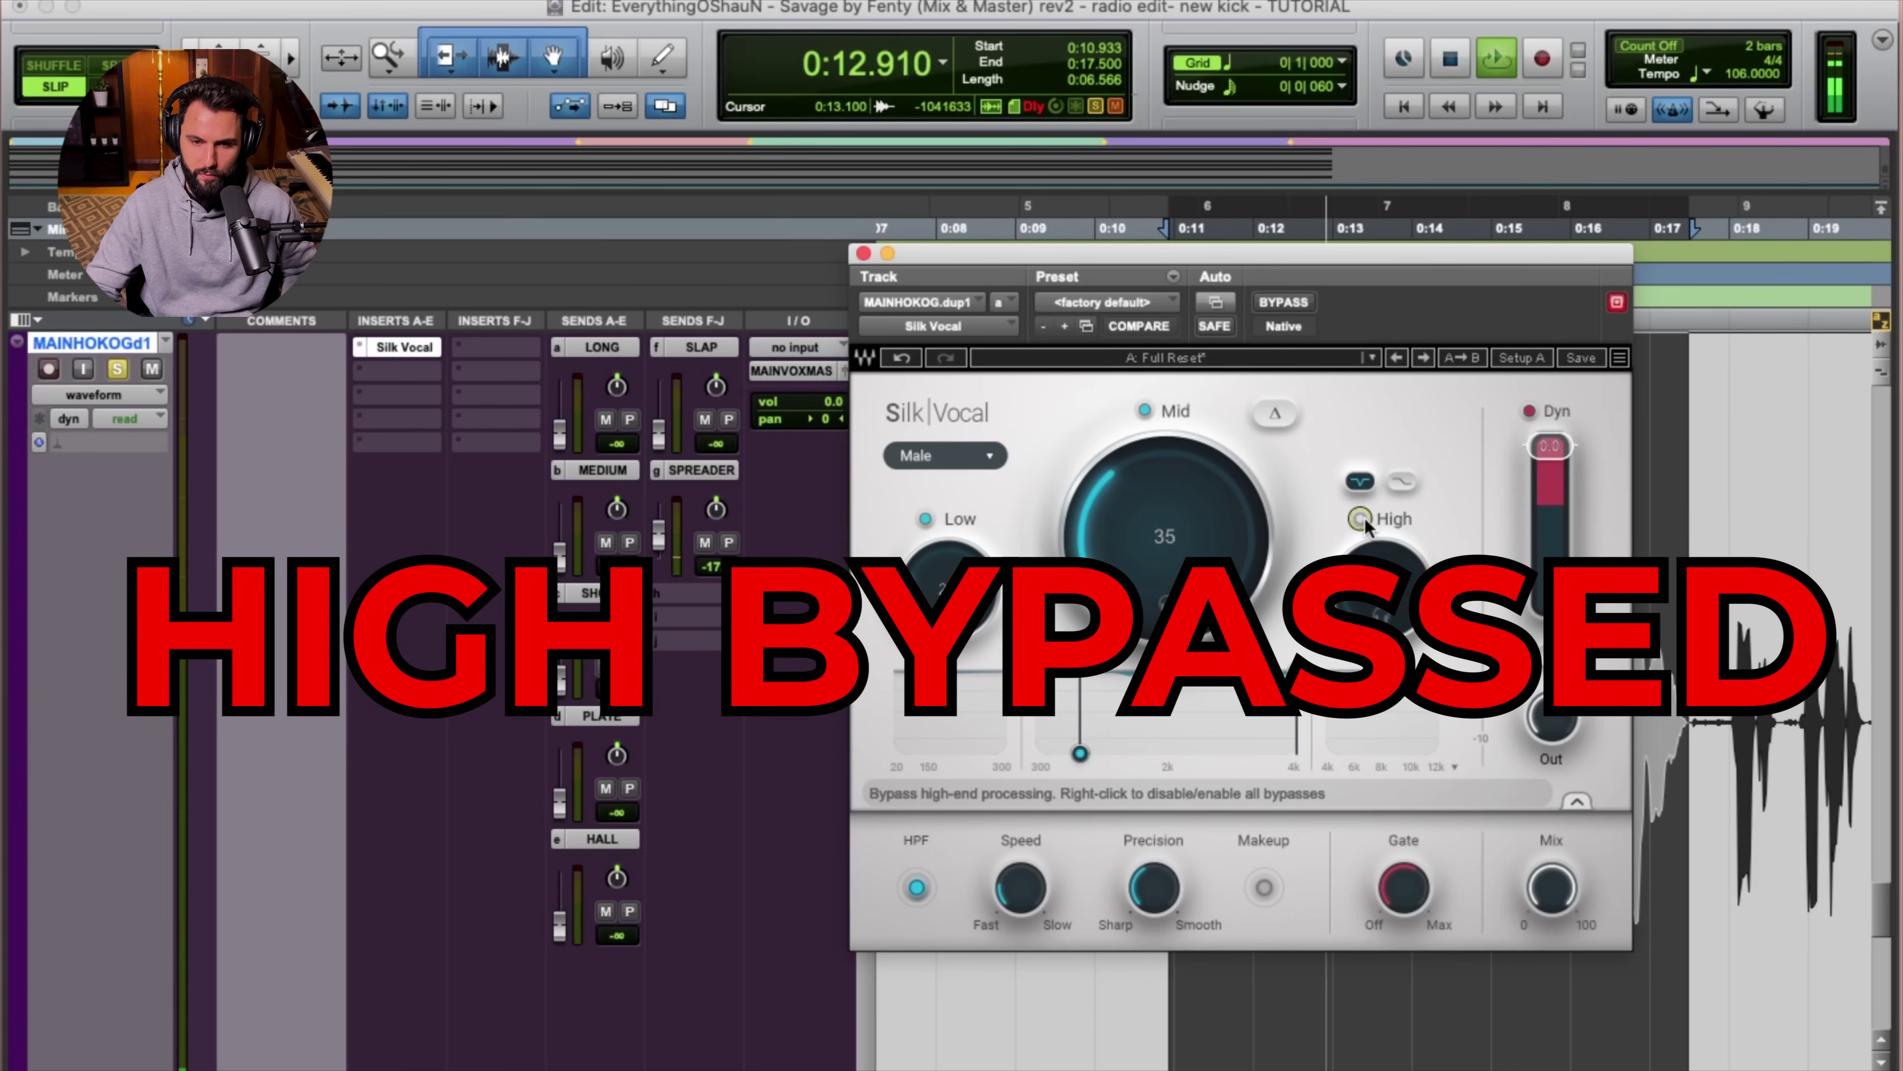
pyautogui.click(1382, 524)
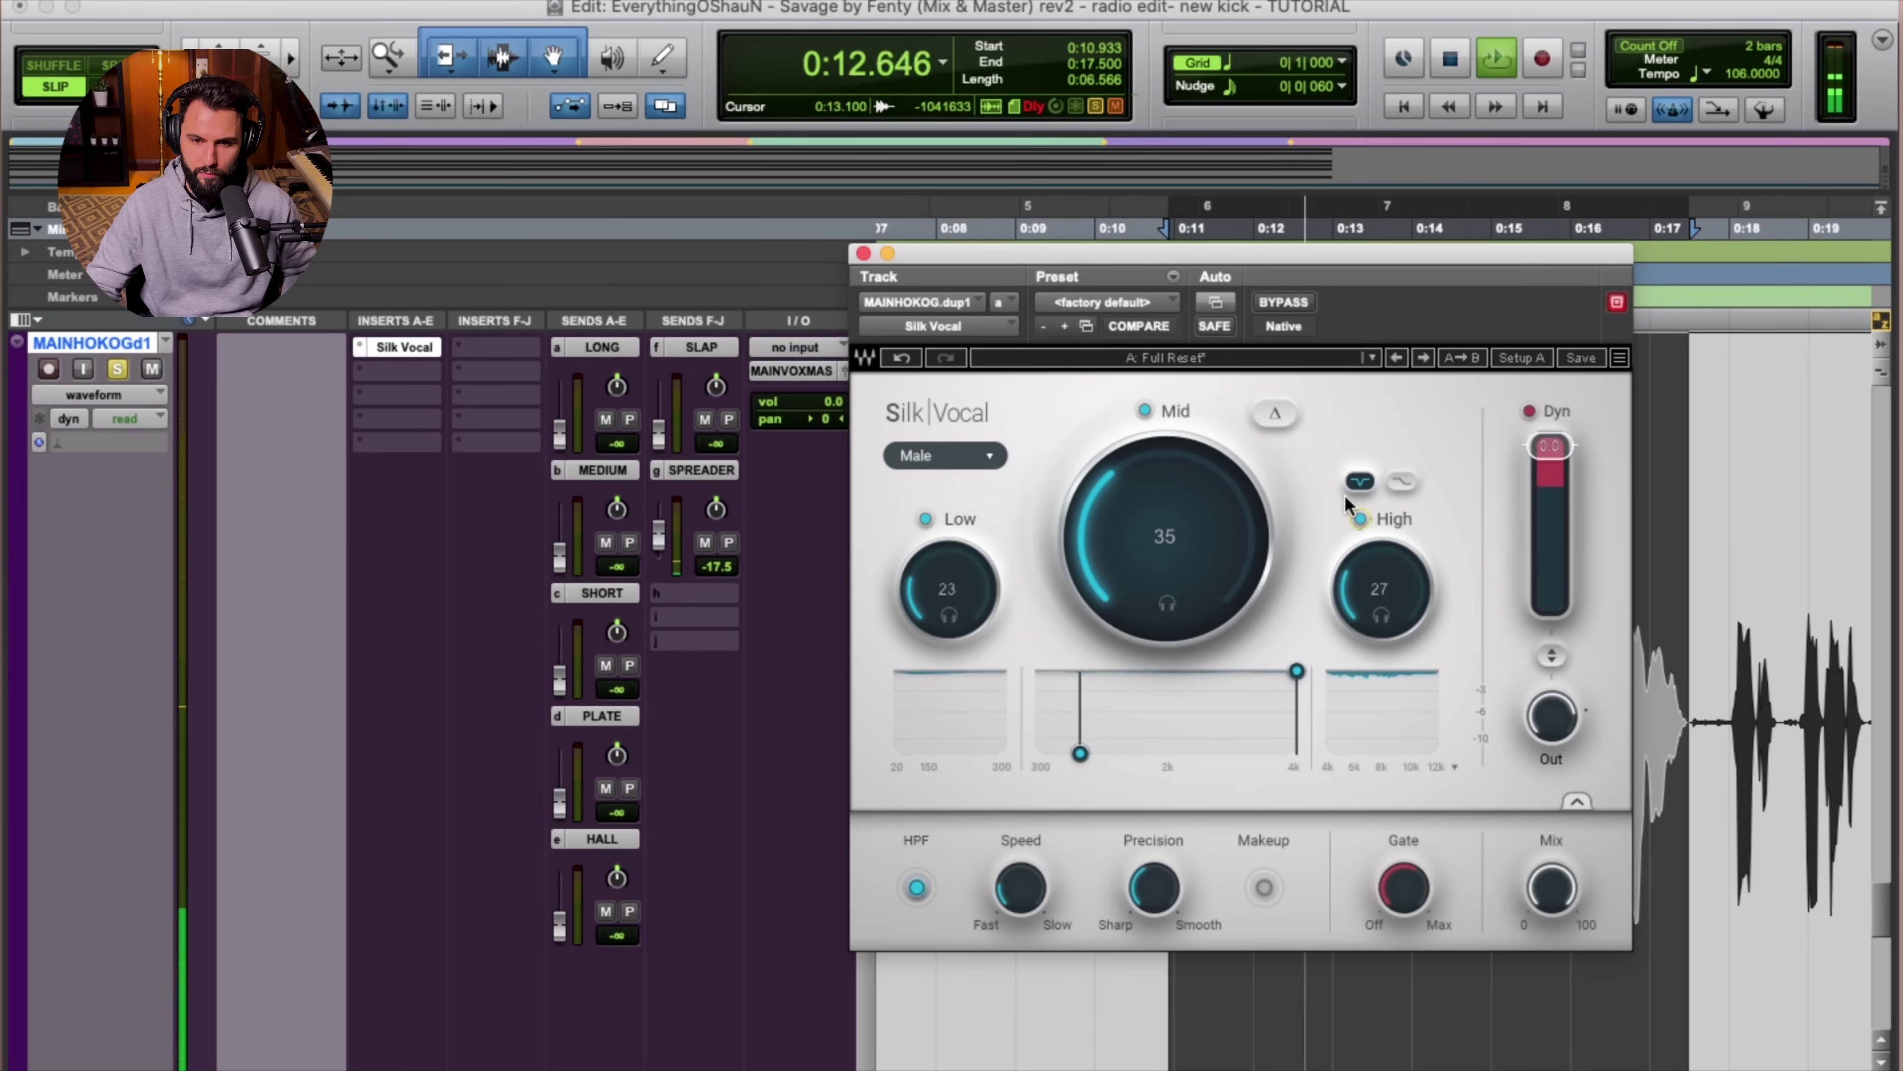
pyautogui.click(1274, 415)
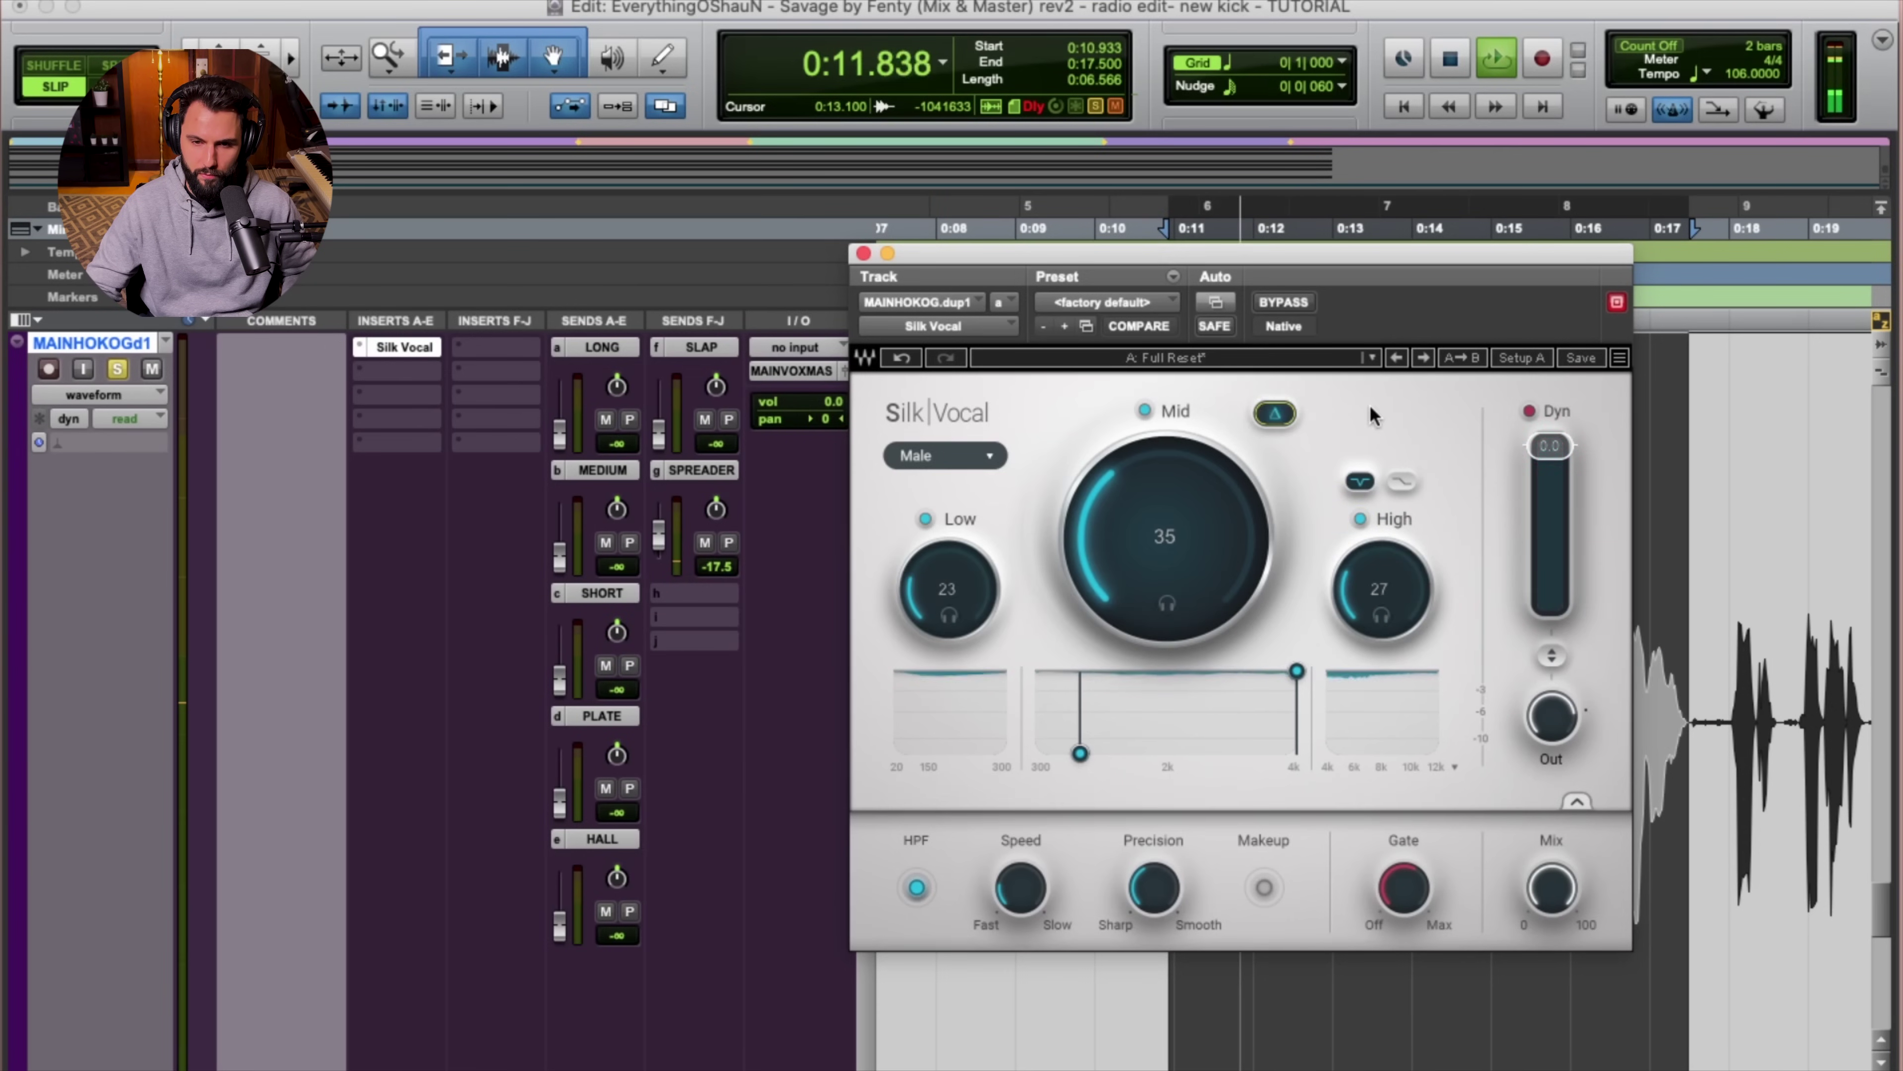
pyautogui.click(1379, 613)
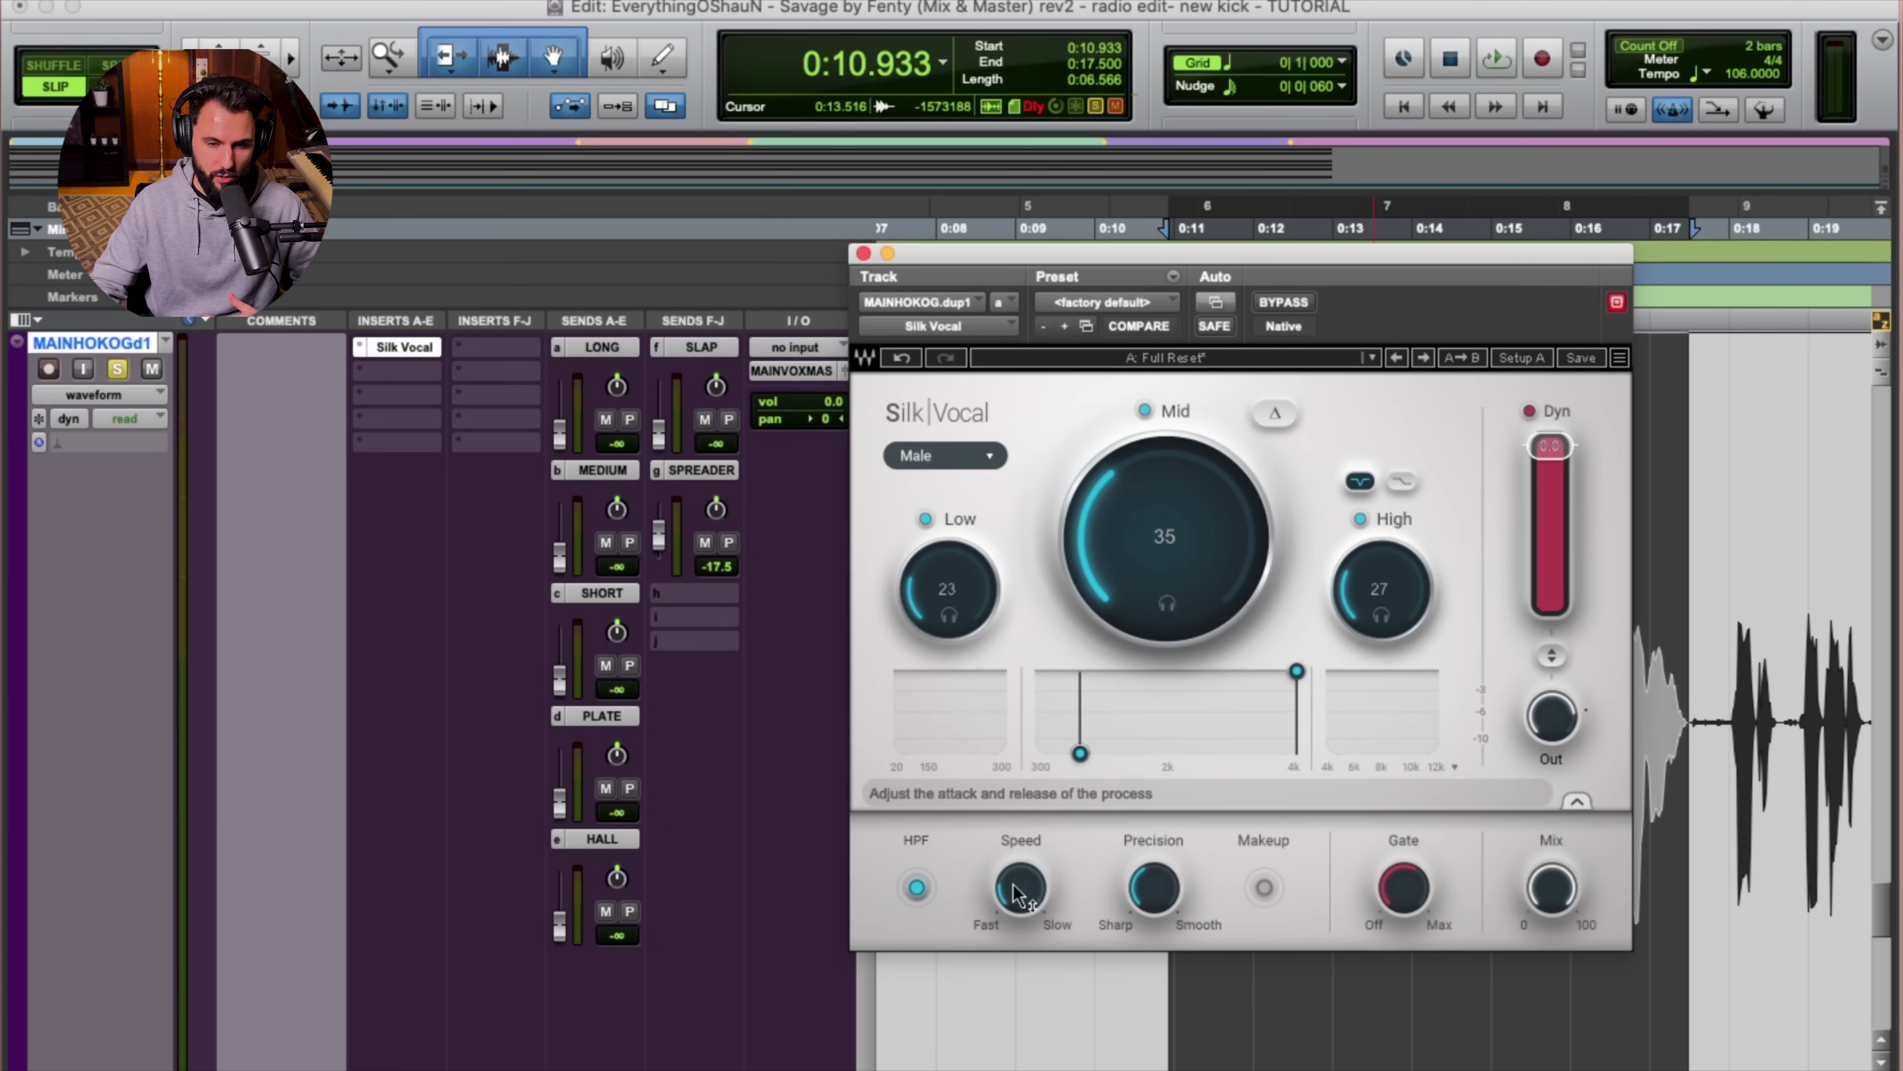
# Play the full hook and slow the Speed setting, trying 85.9 and easing back to about 61.3, and stop playback.
pyautogui.moveTo(1010, 904)
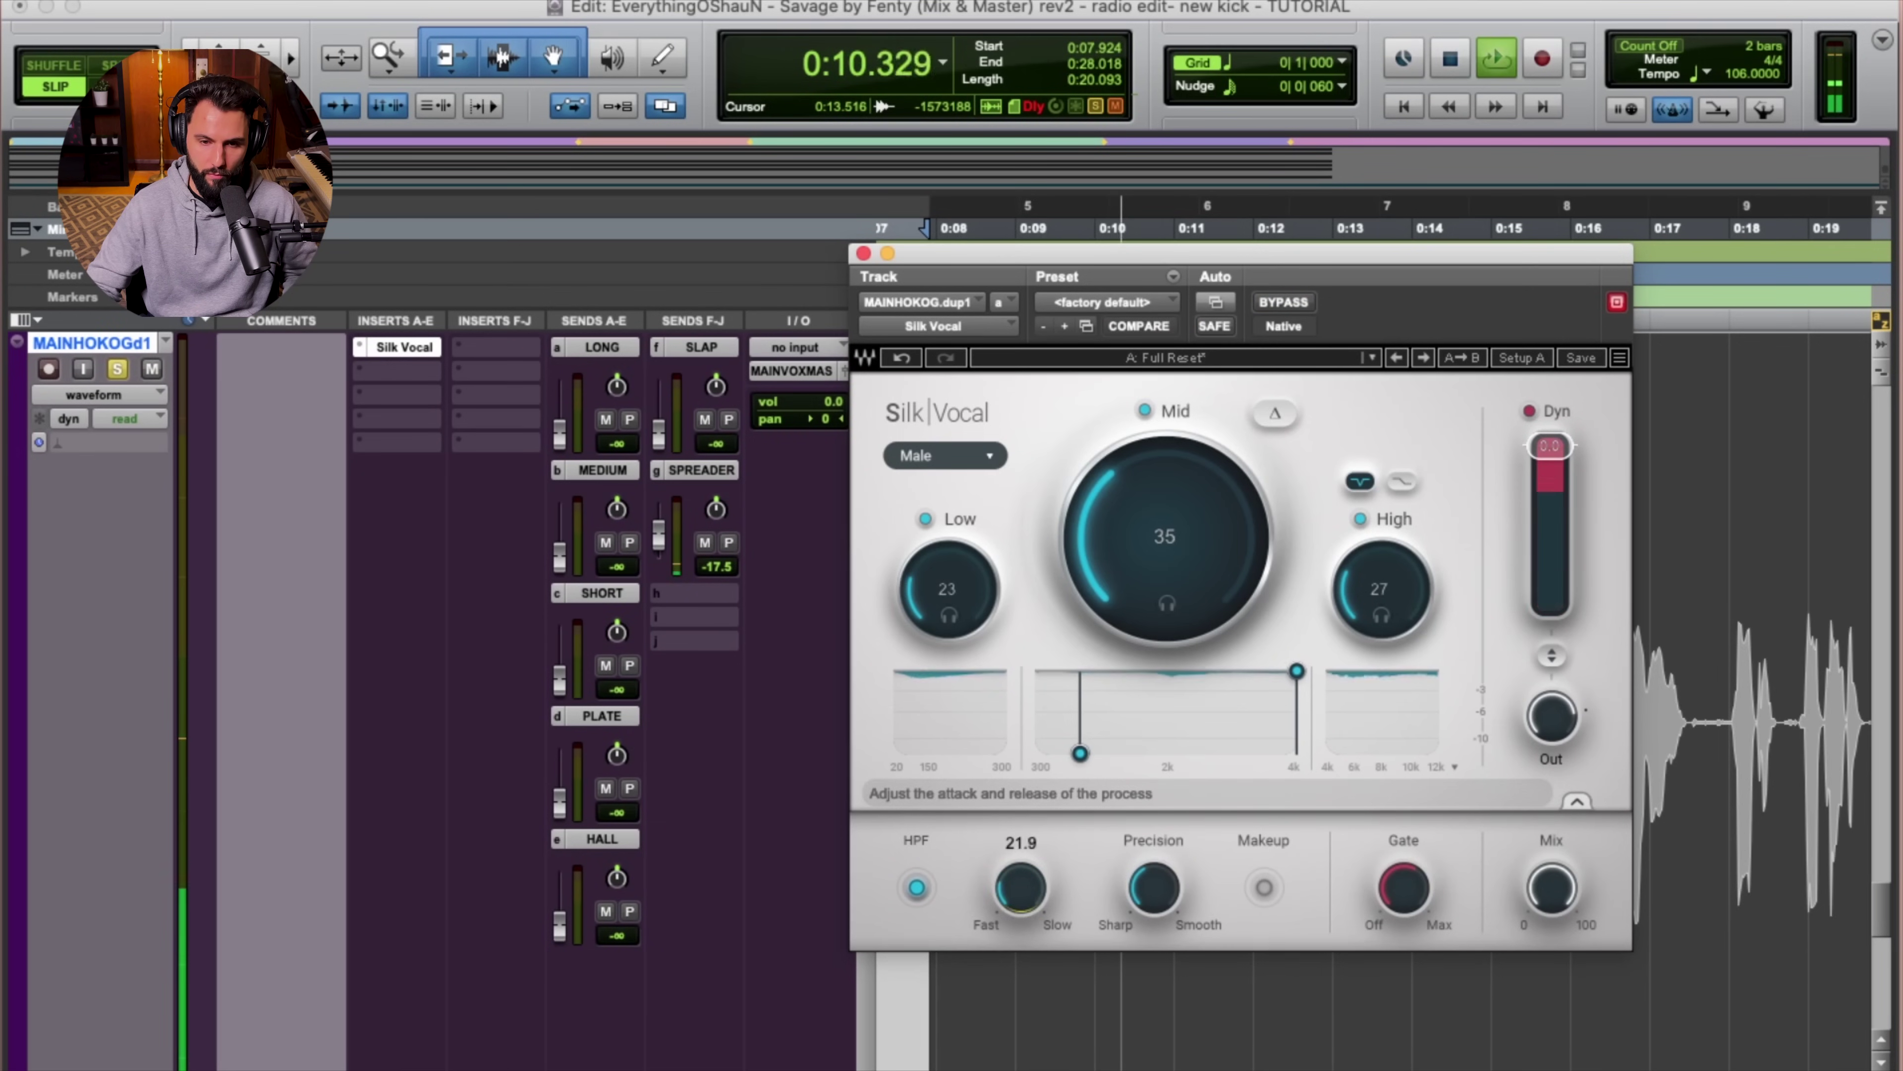
pyautogui.moveTo(1014, 897); pyautogui.dragTo(1015, 893)
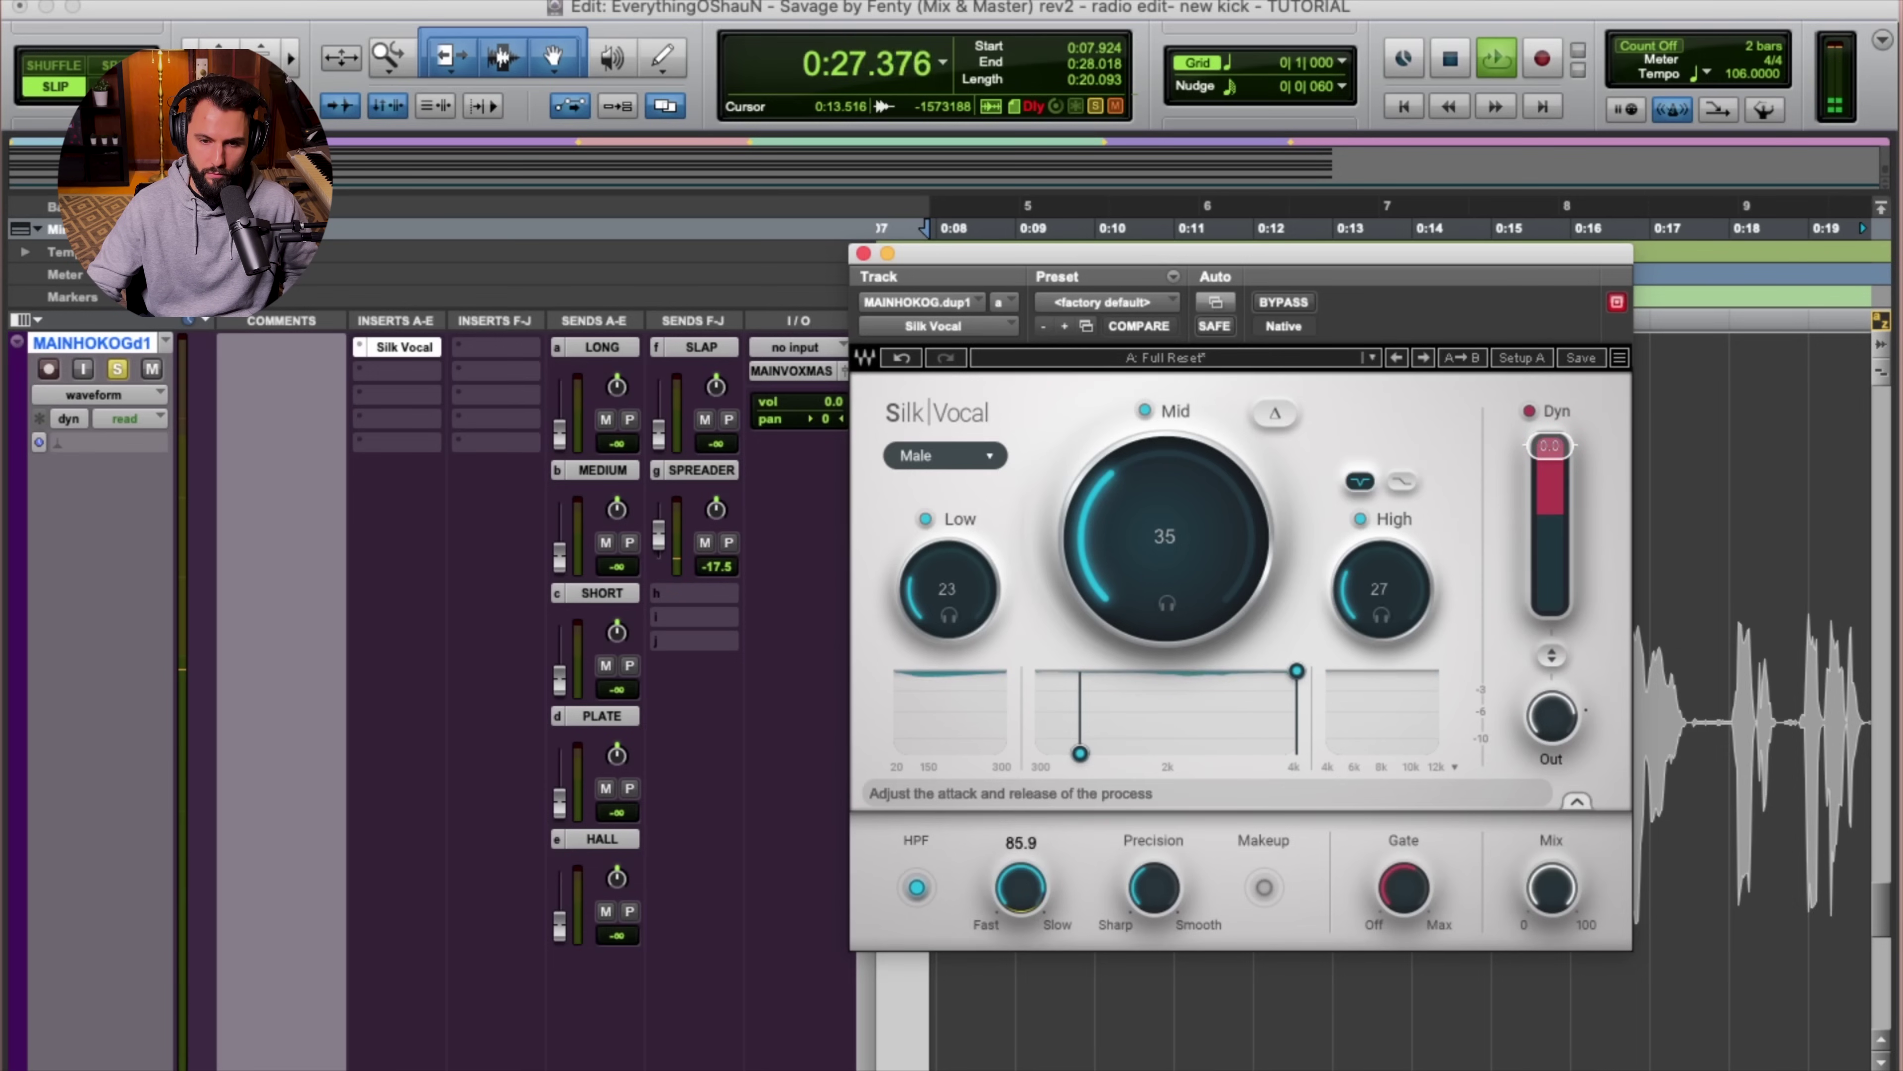
pyautogui.moveTo(1020, 887)
pyautogui.mouseDown()
pyautogui.moveTo(1021, 904)
pyautogui.moveTo(1031, 884)
pyautogui.mouseUp()
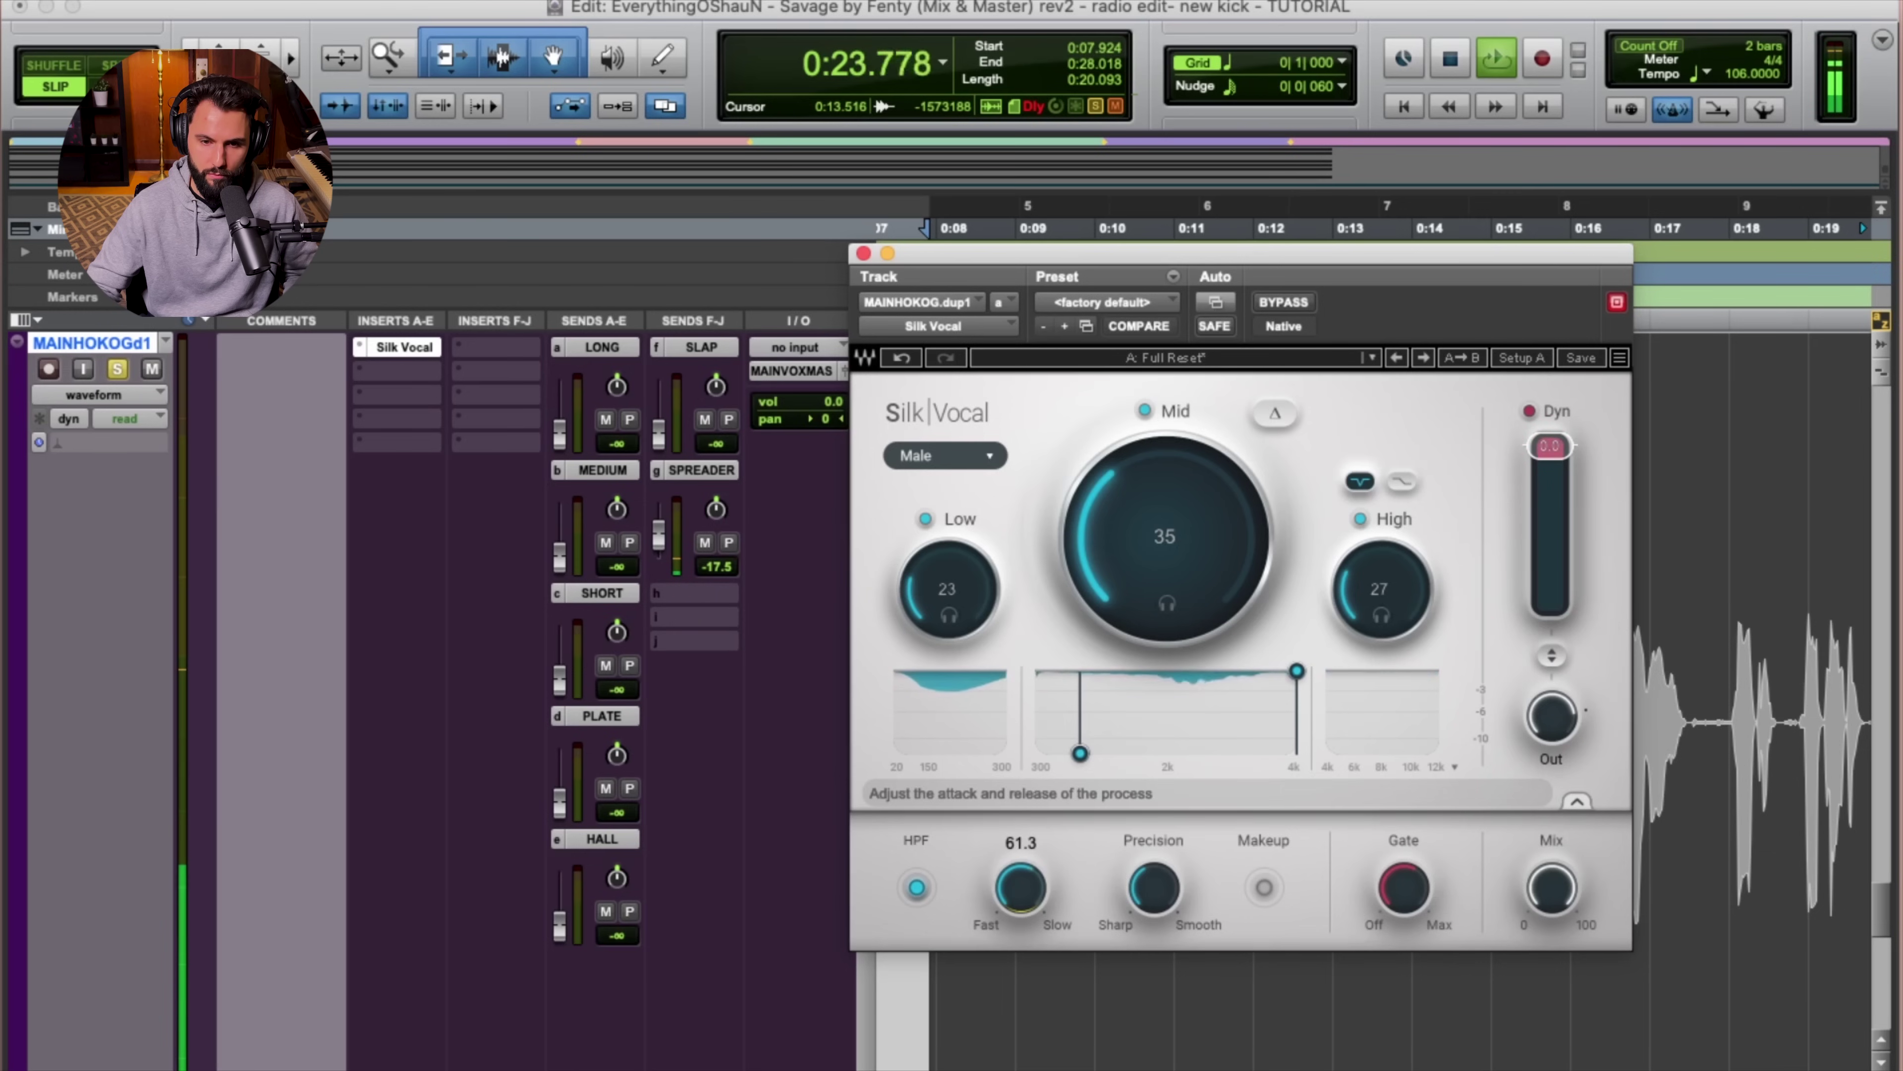
pyautogui.moveTo(1032, 883); pyautogui.dragTo(1032, 882)
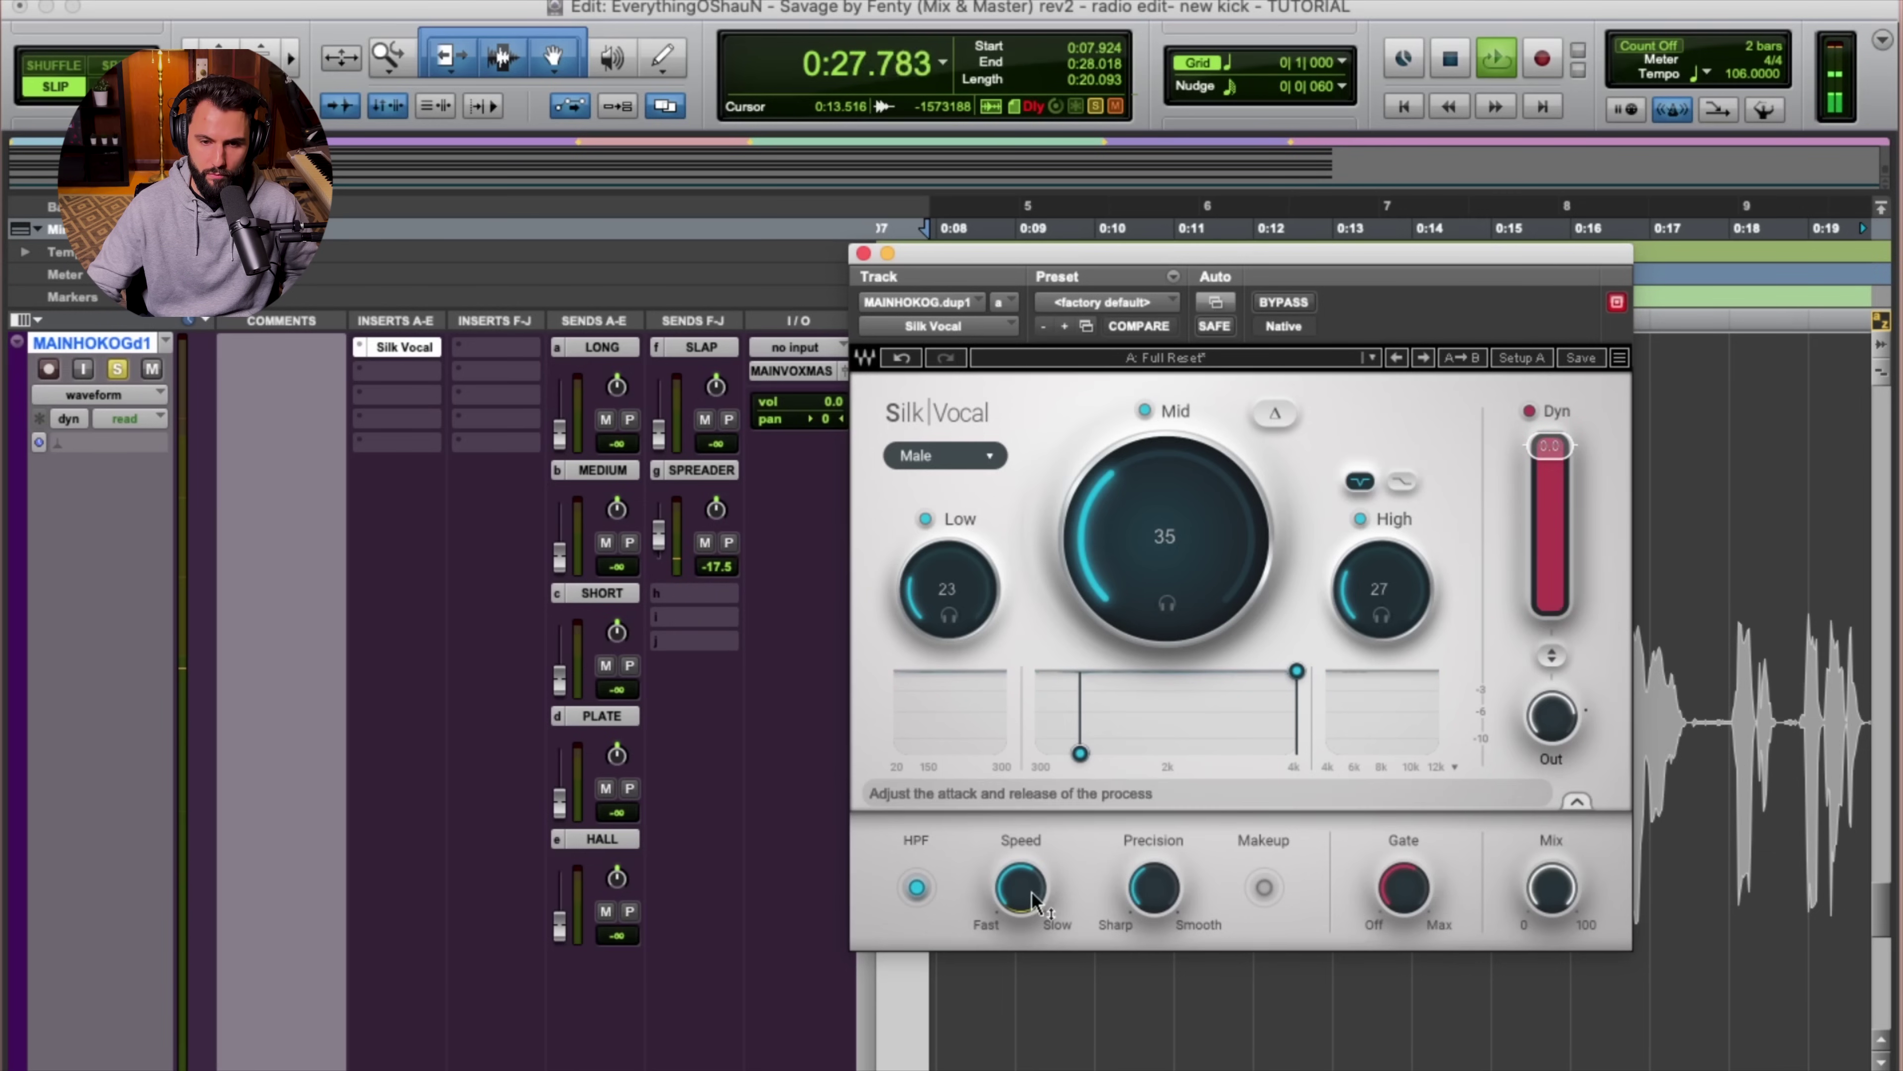
pyautogui.press('space')
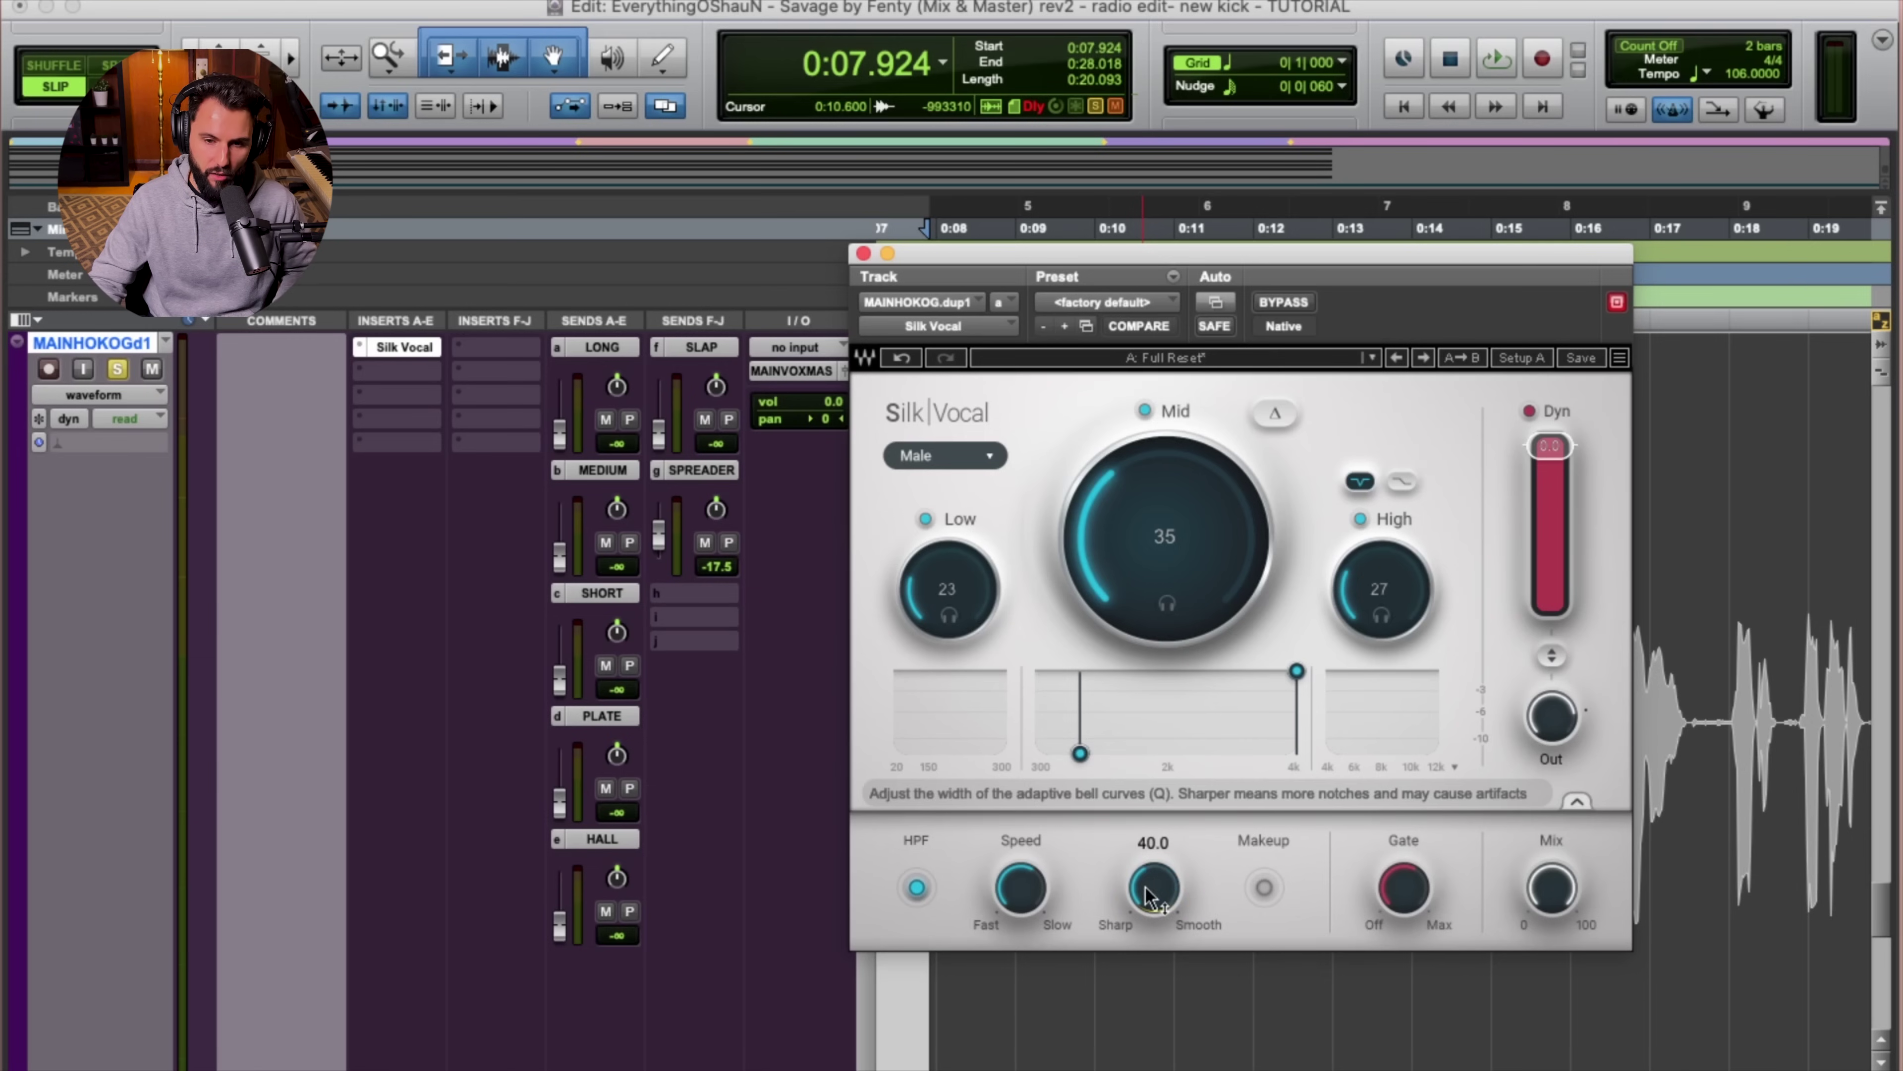
# Play the hook again and adjust the Precision of the adaptive bell curves to about 42.
pyautogui.press('space')
pyautogui.moveTo(1145, 908)
pyautogui.mouseDown()
pyautogui.moveTo(1145, 972)
pyautogui.moveTo(1145, 881)
pyautogui.mouseUp()
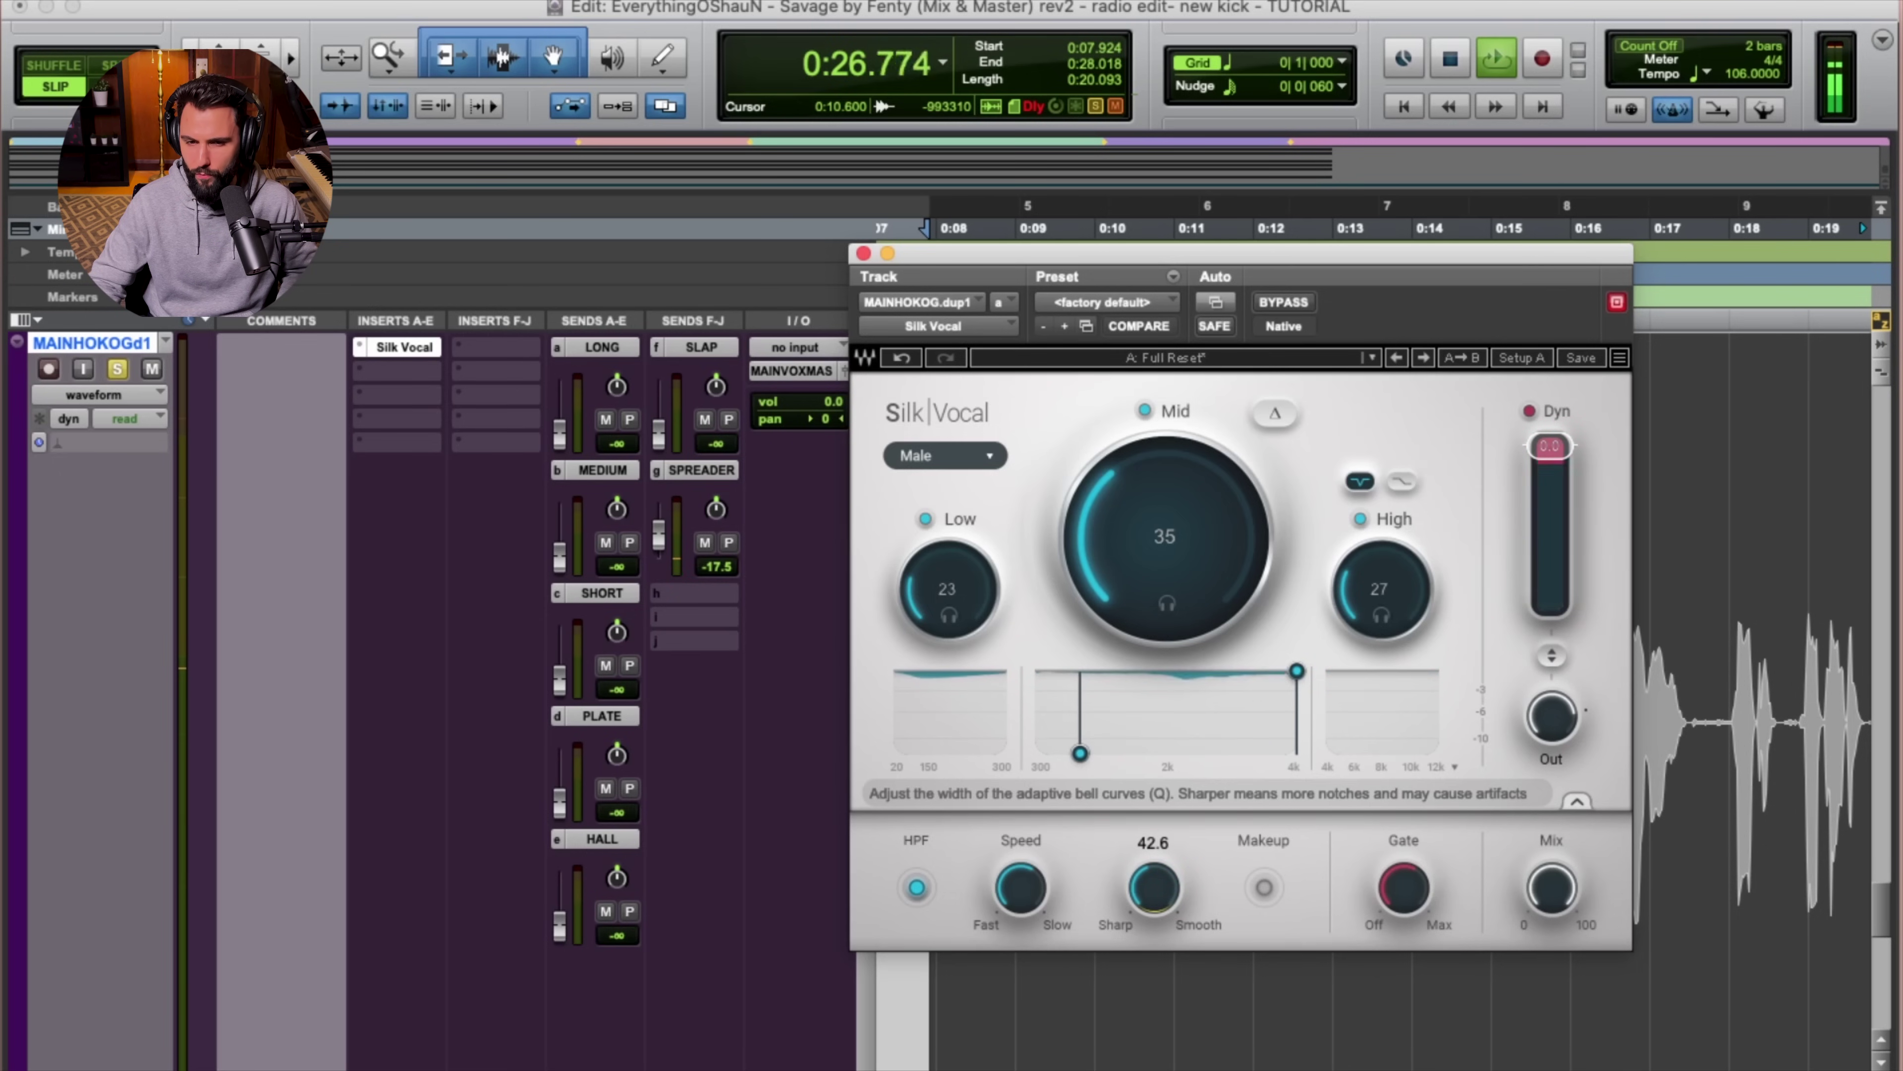
pyautogui.moveTo(1154, 886); pyautogui.dragTo(1153, 885)
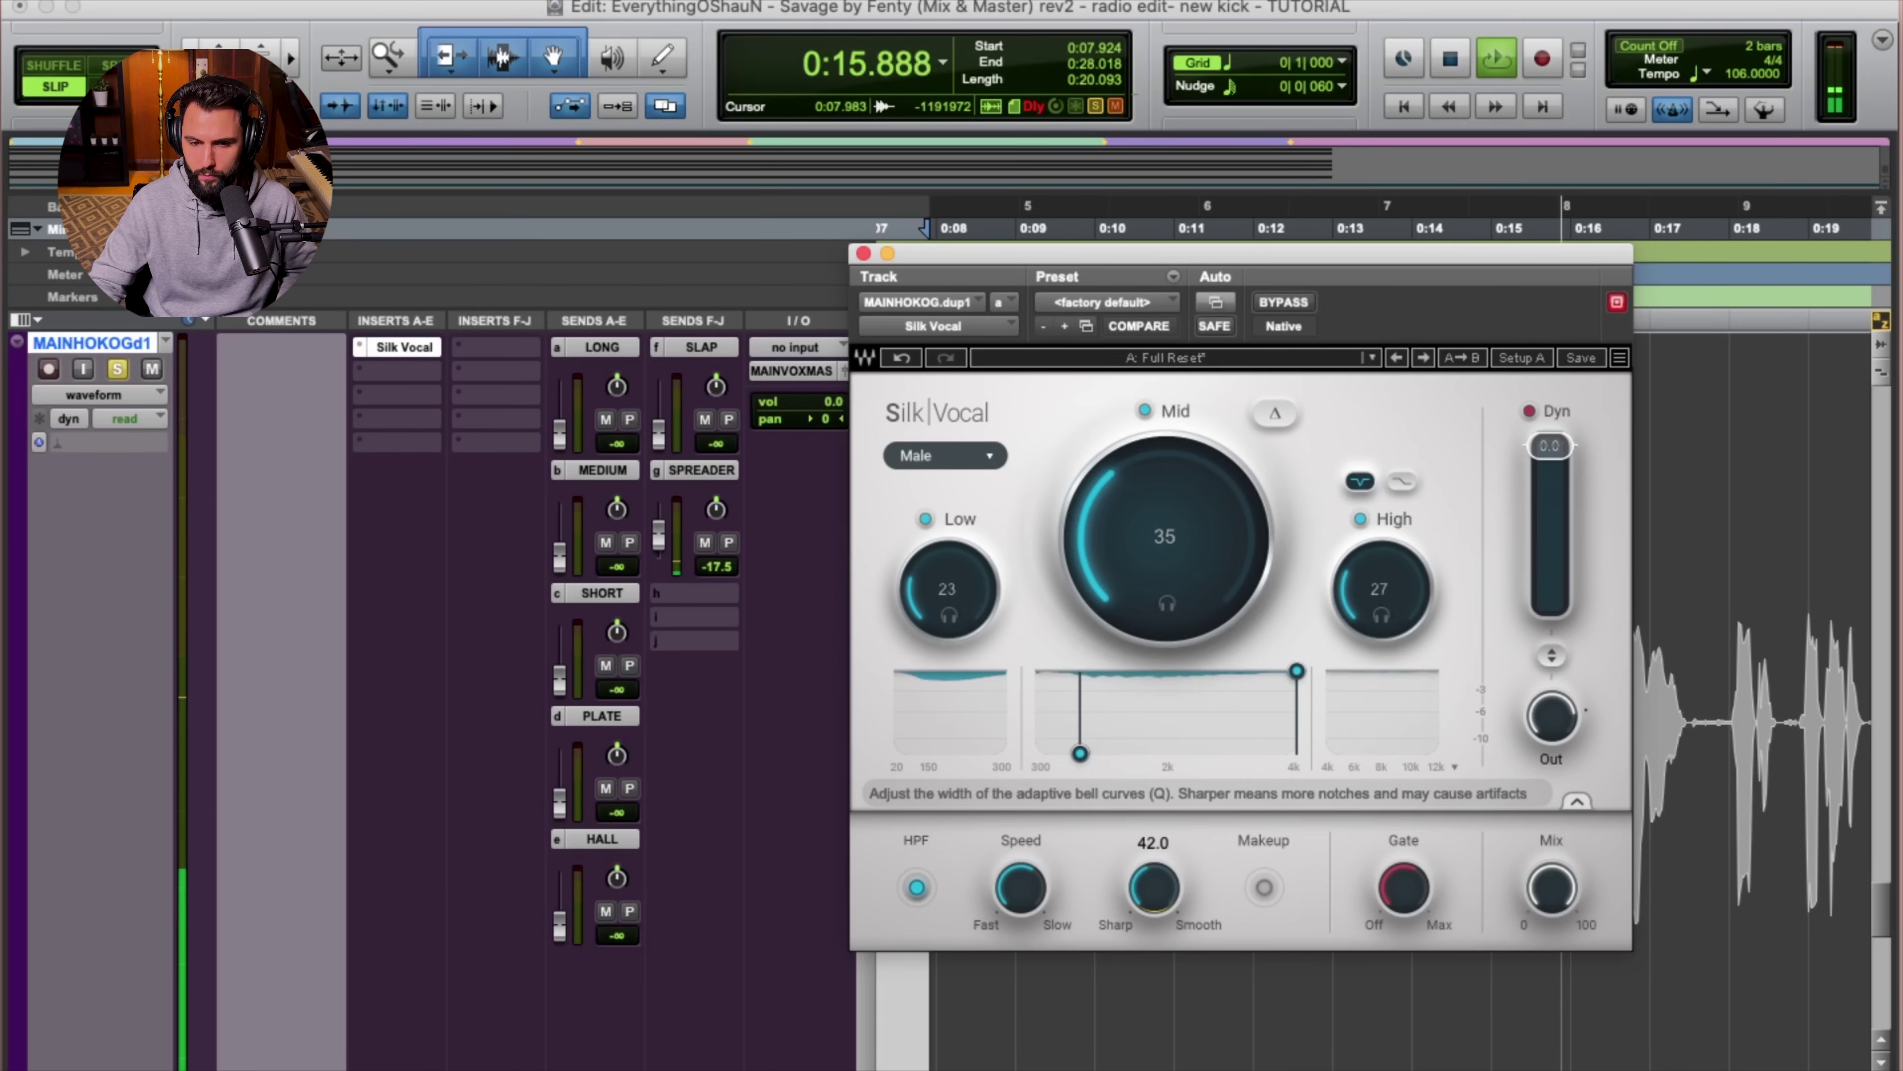
pyautogui.moveTo(1153, 887); pyautogui.dragTo(1154, 887)
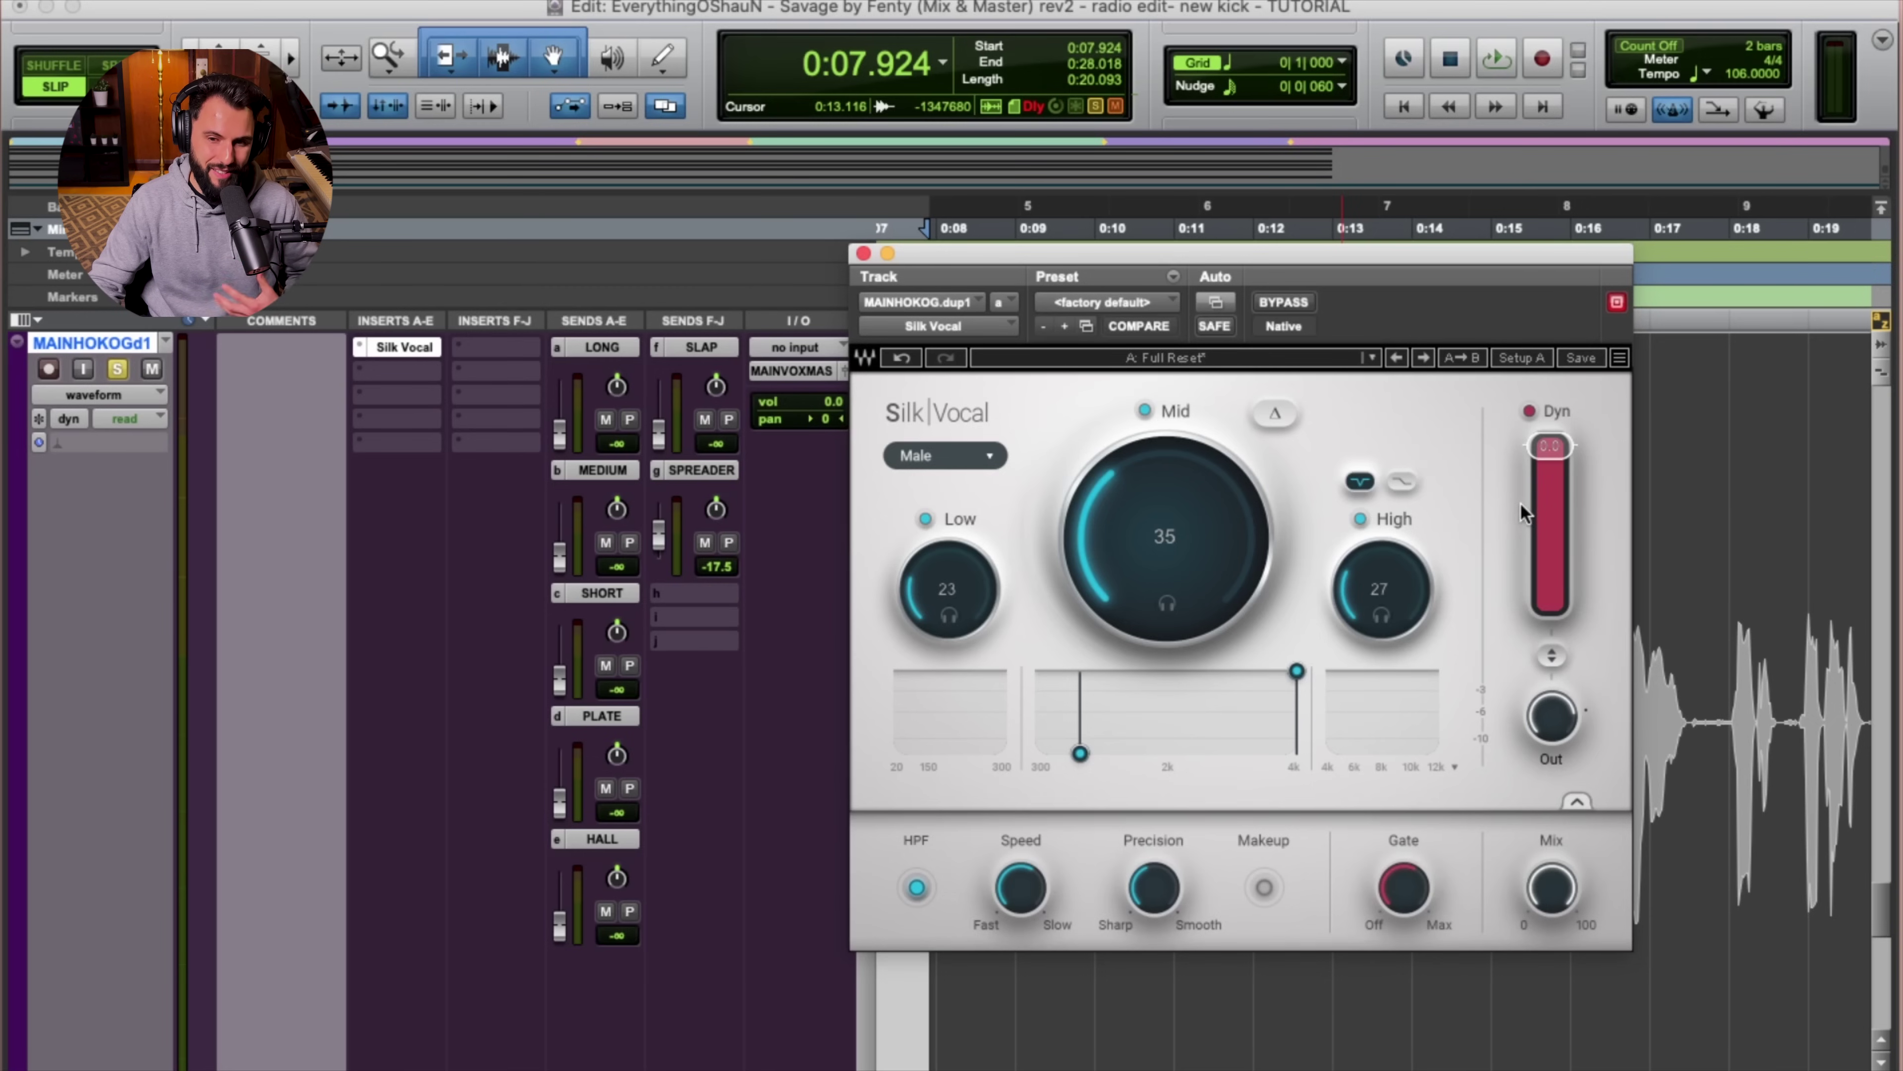
# Enable Makeup and lower the Dyn fader to -9.7 to compress the vocal during playback.
pyautogui.click(1266, 888)
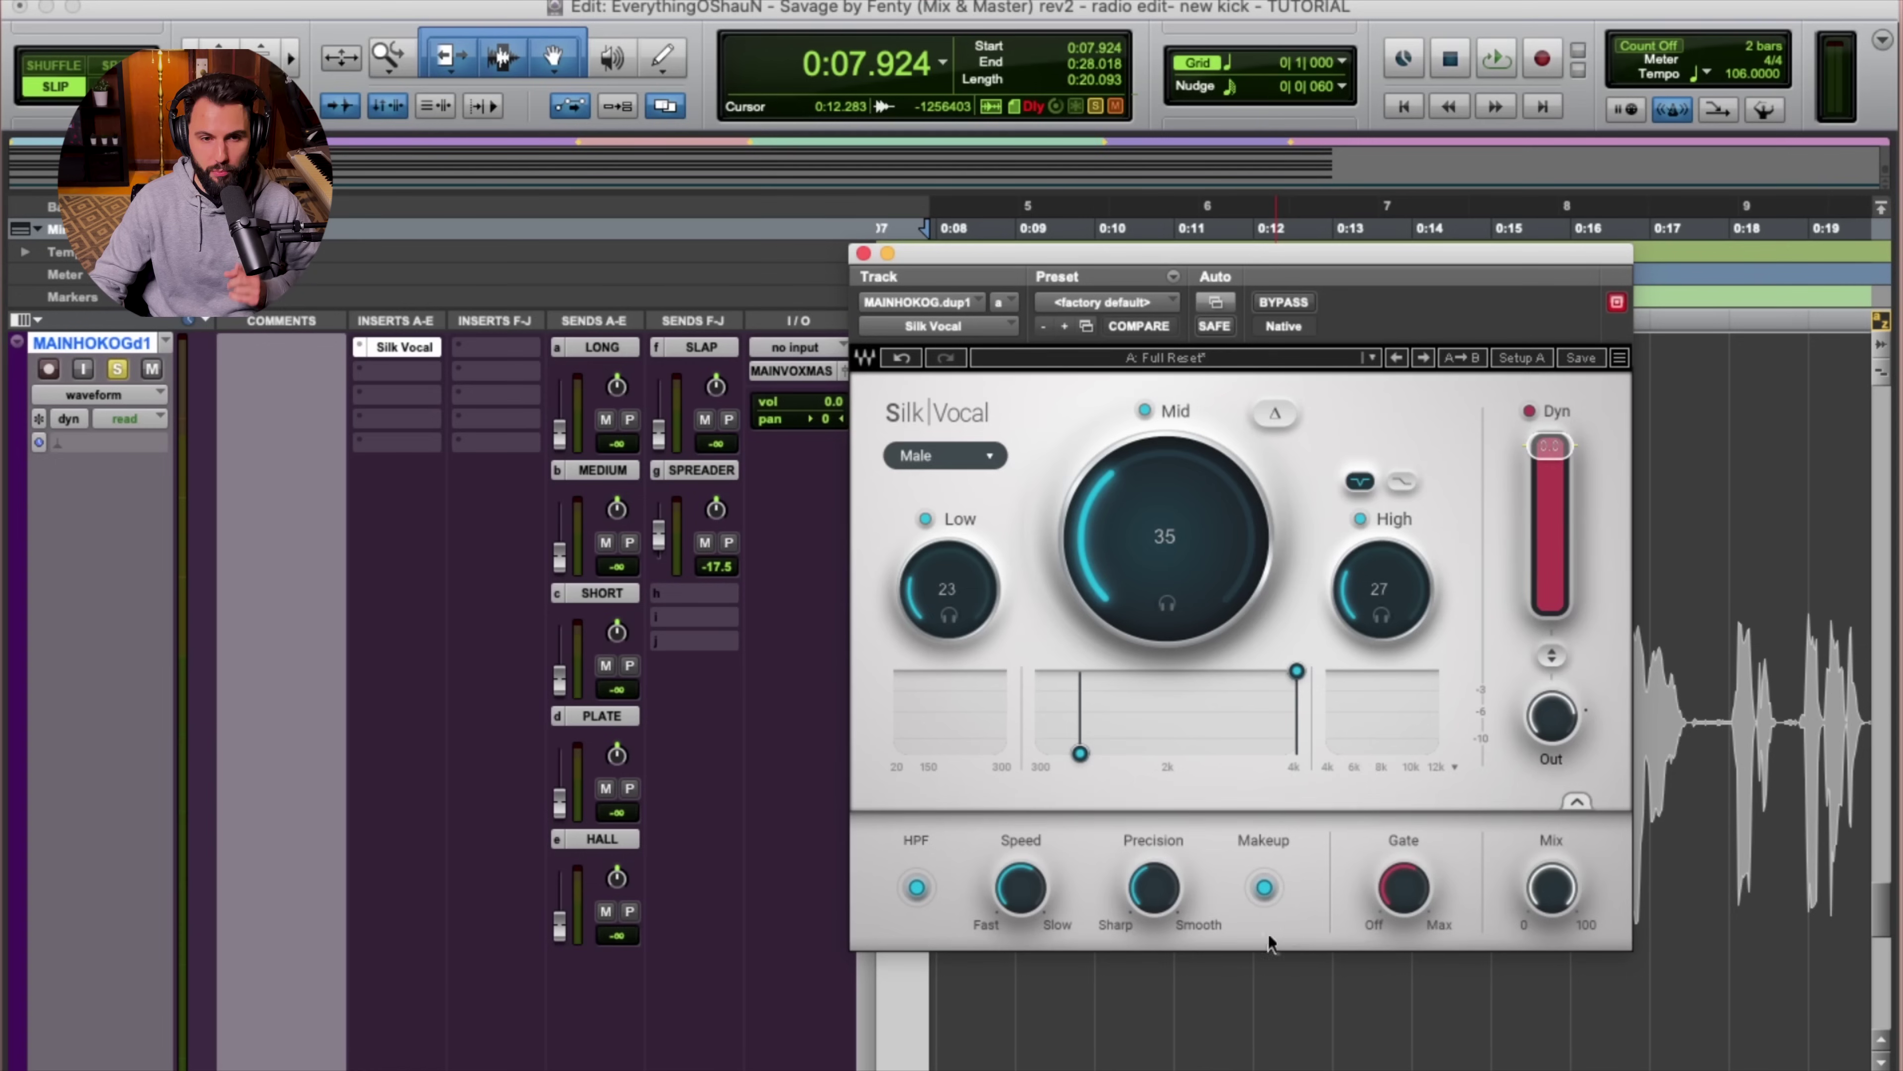
pyautogui.moveTo(1536, 452); pyautogui.dragTo(1537, 523)
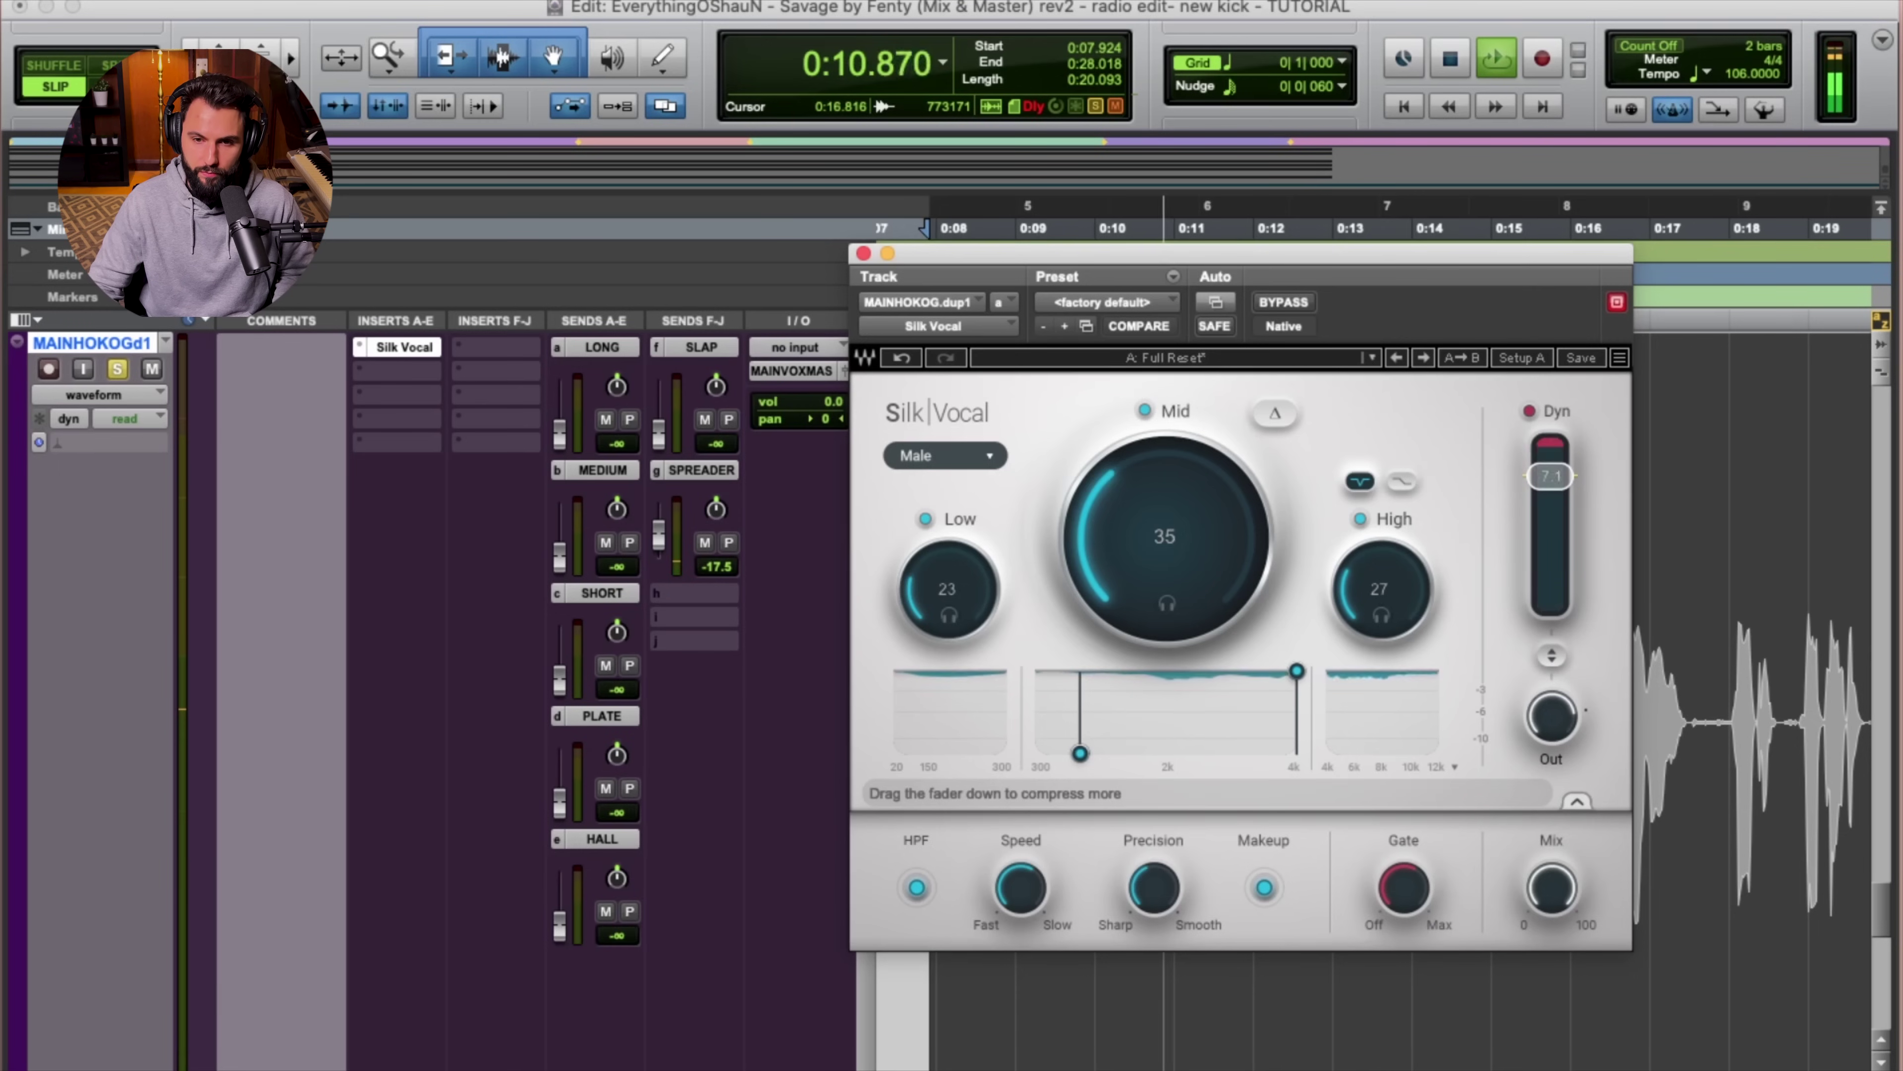
pyautogui.moveTo(1551, 477)
pyautogui.mouseDown()
pyautogui.moveTo(1550, 522)
pyautogui.moveTo(1550, 487)
pyautogui.mouseUp()
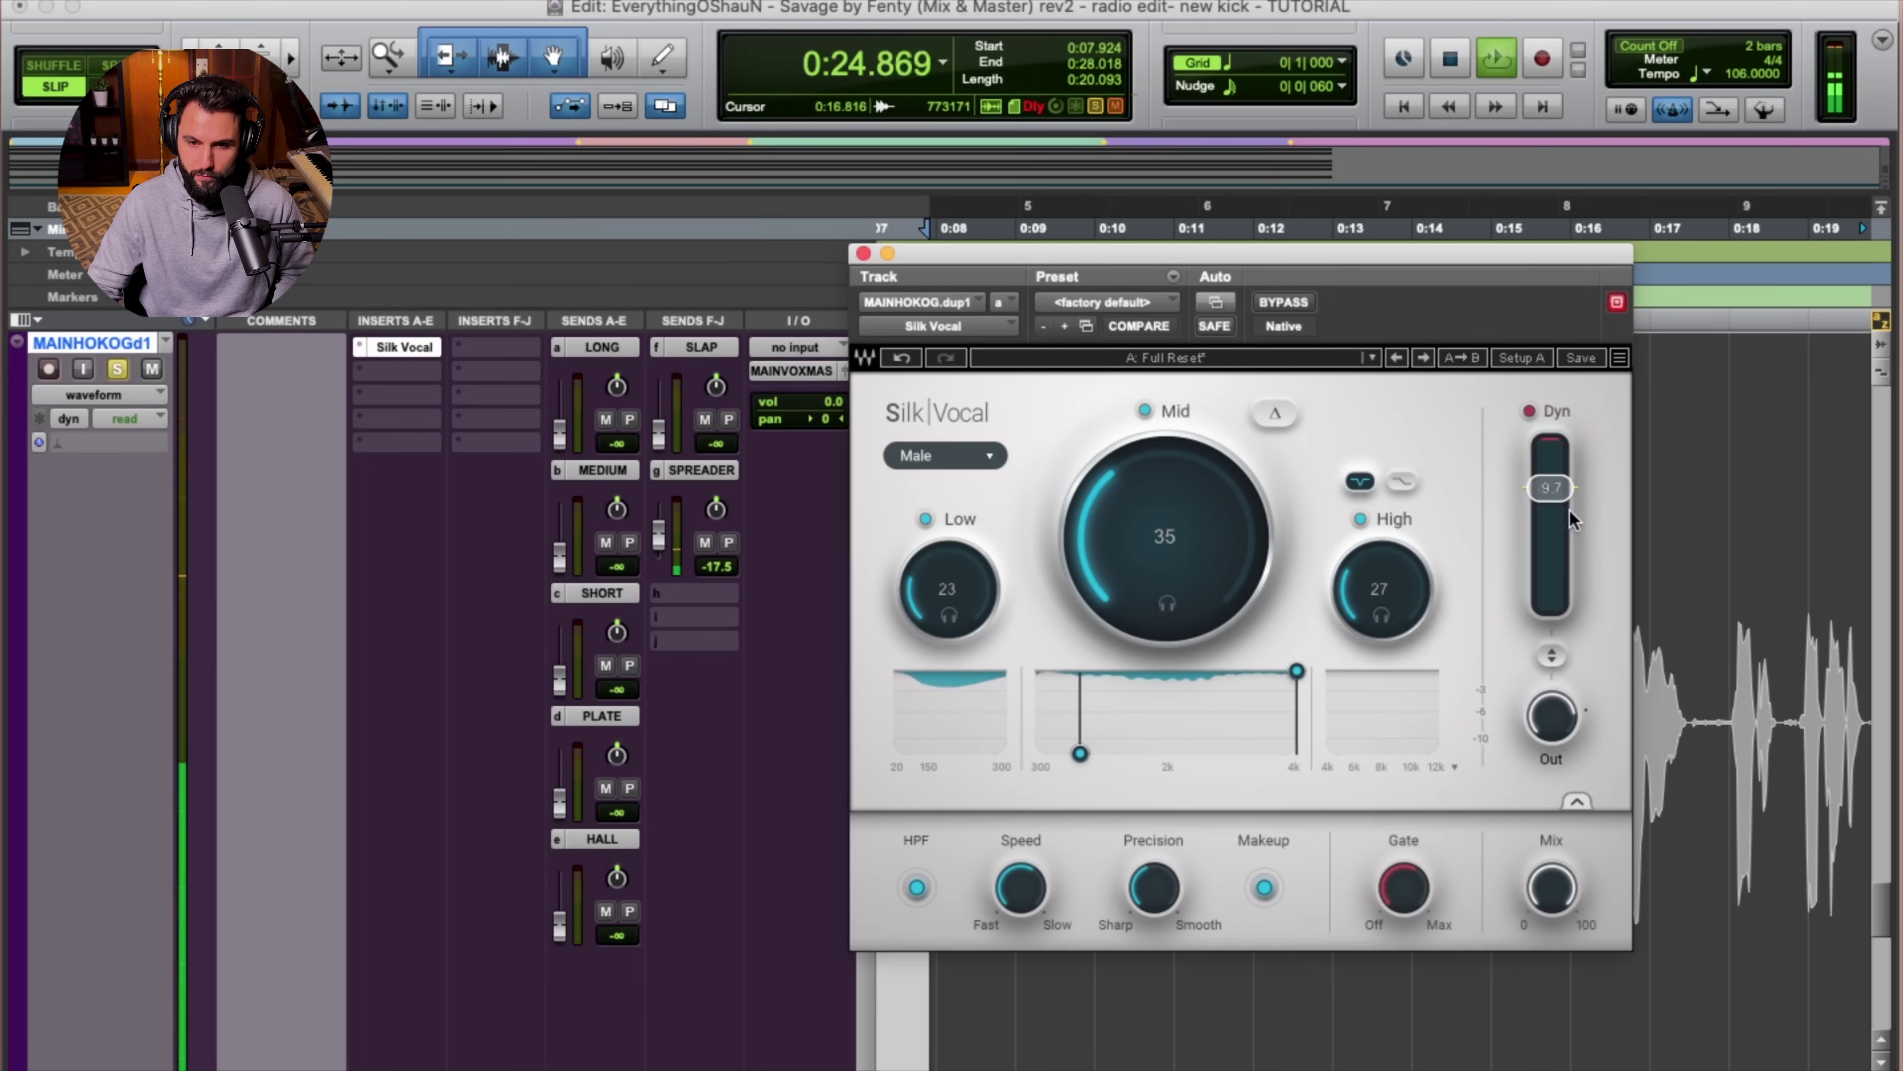
# Compare the vocal with the Dyn section bypassed and re-enabled during playback.
pyautogui.click(1530, 411)
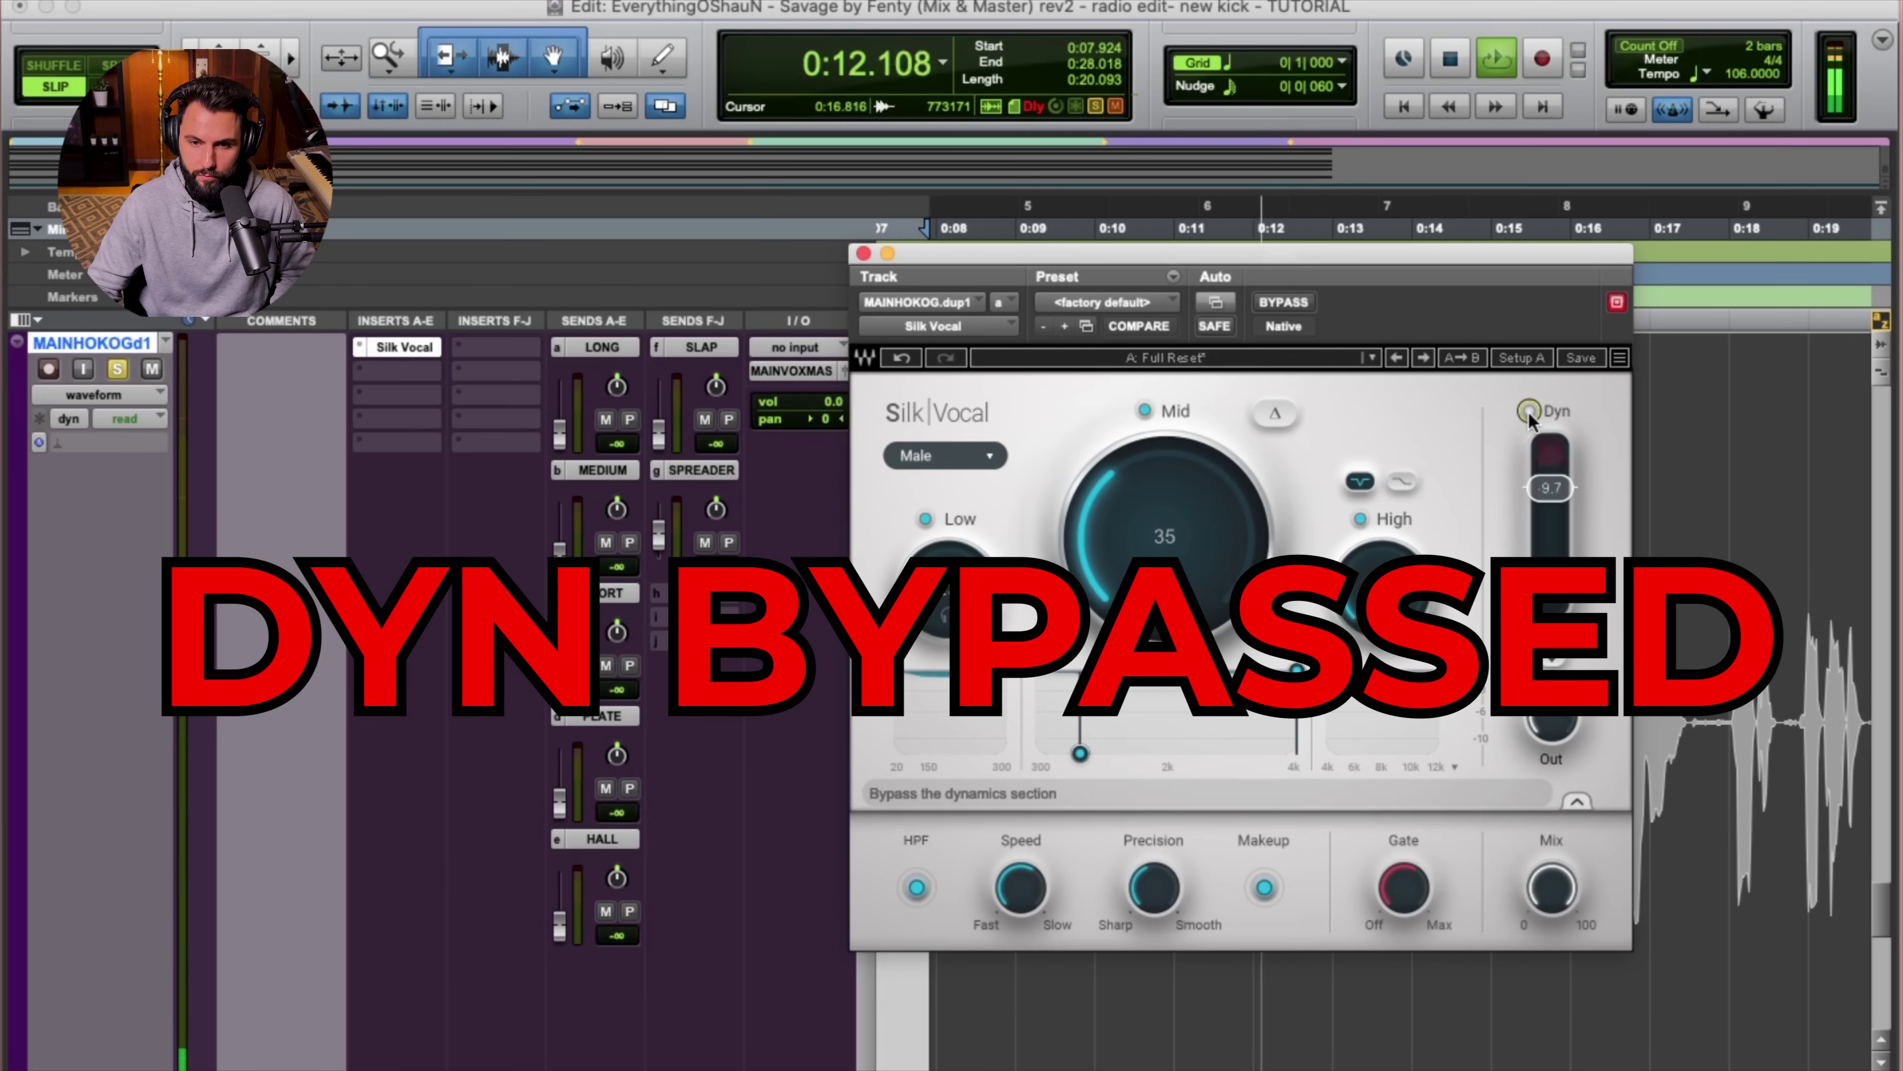
pyautogui.click(1528, 411)
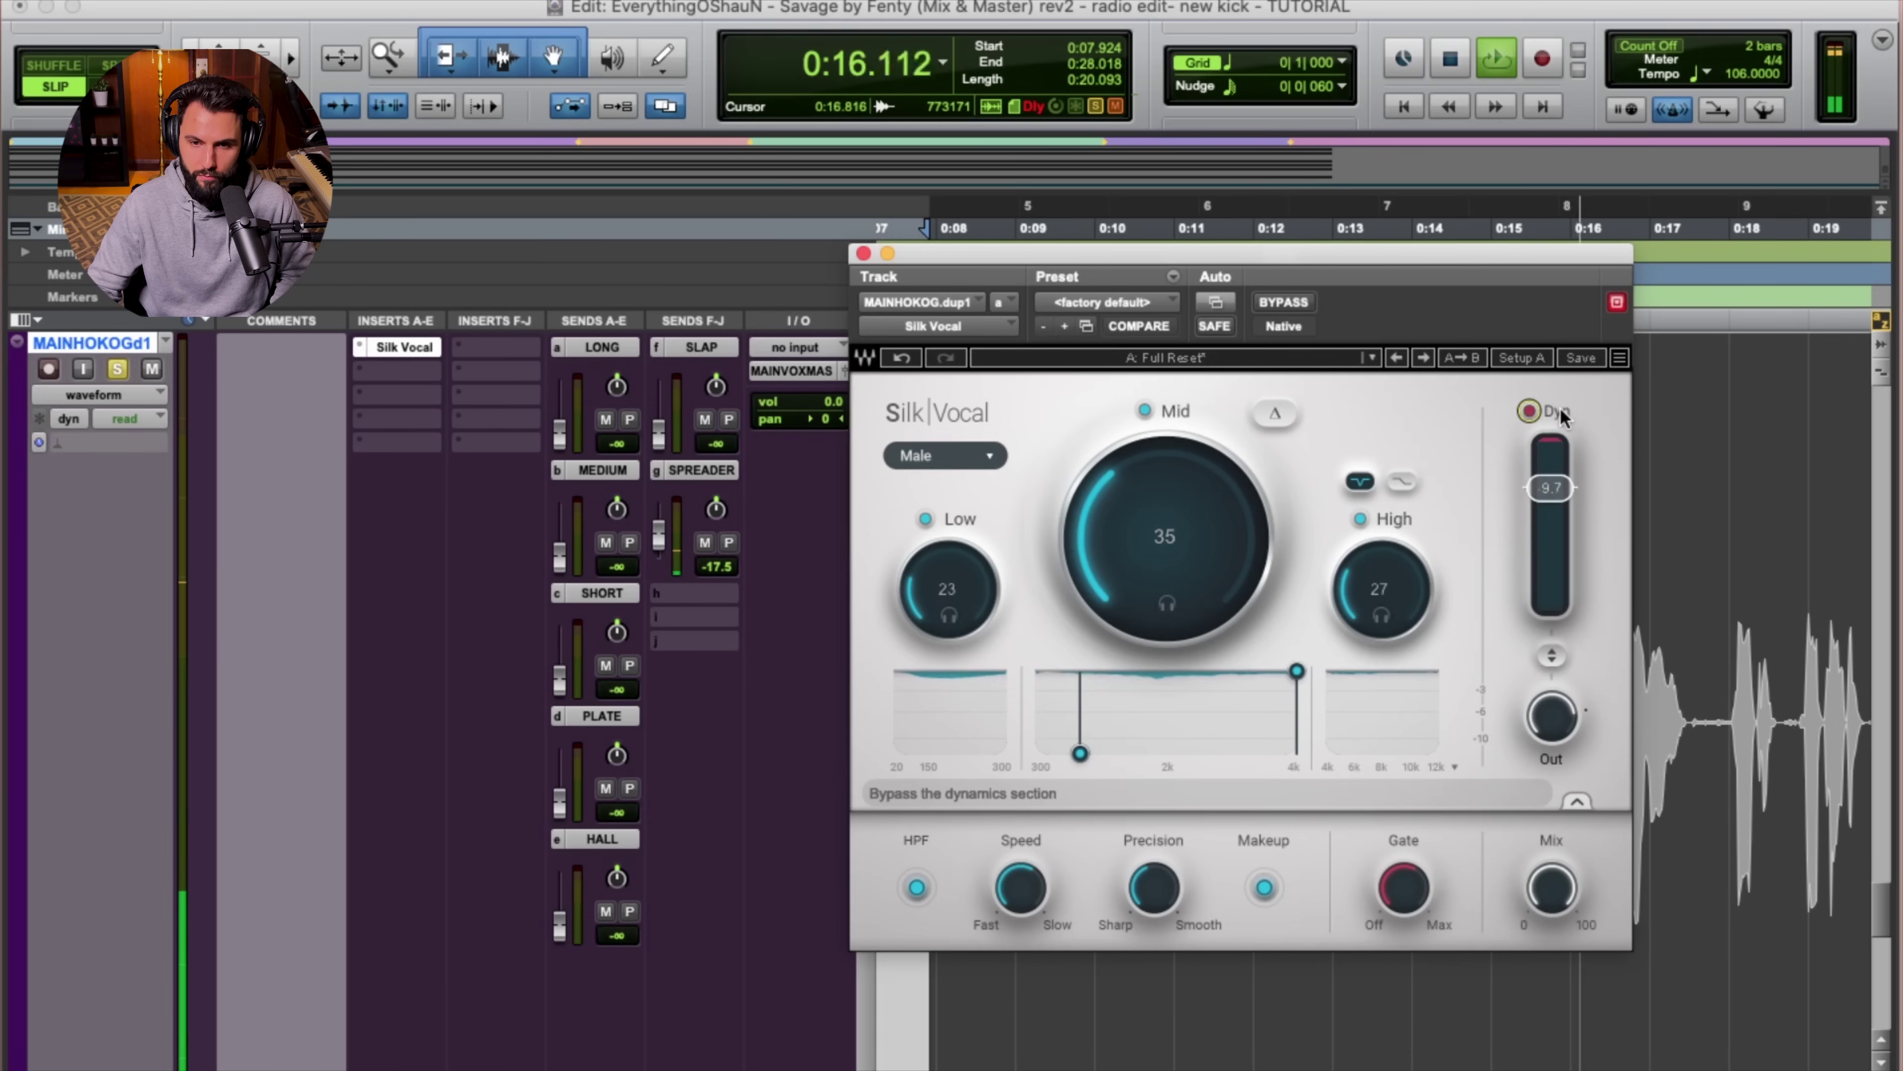
pyautogui.click(1530, 411)
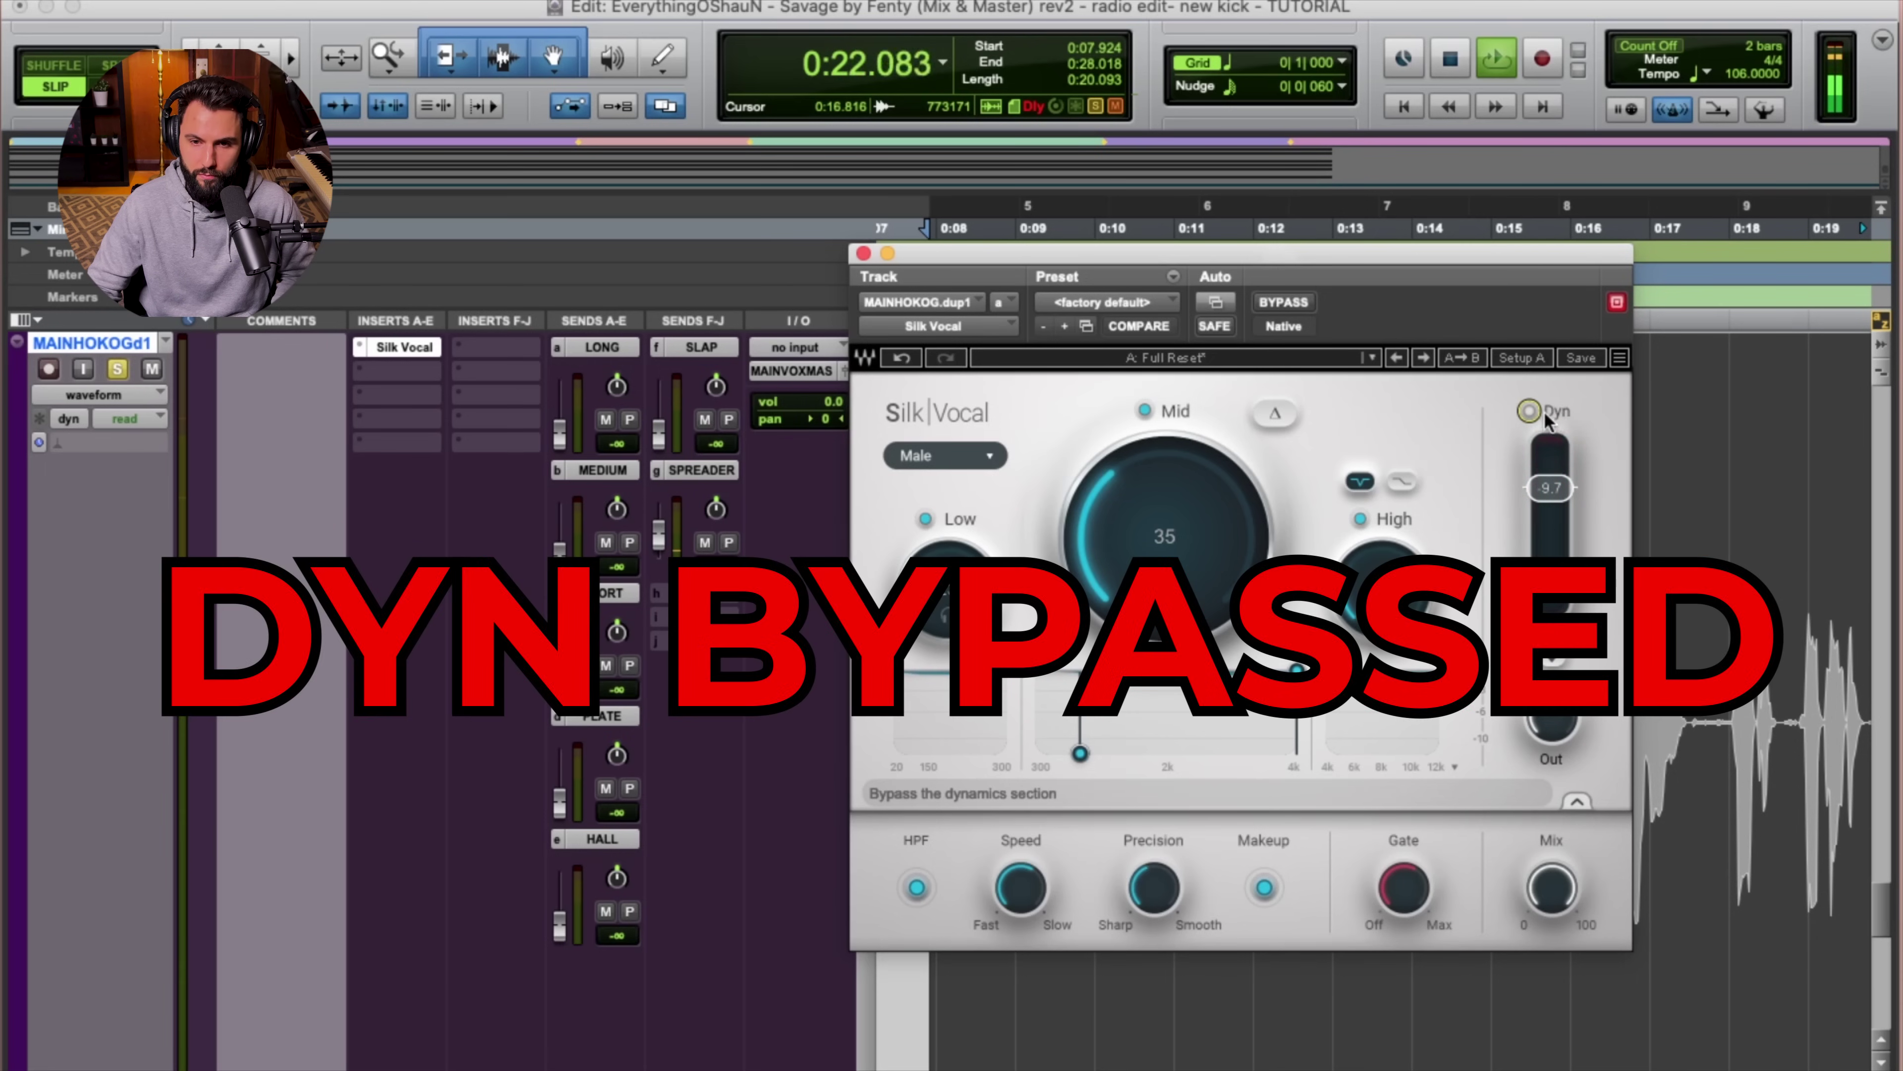
pyautogui.click(1529, 411)
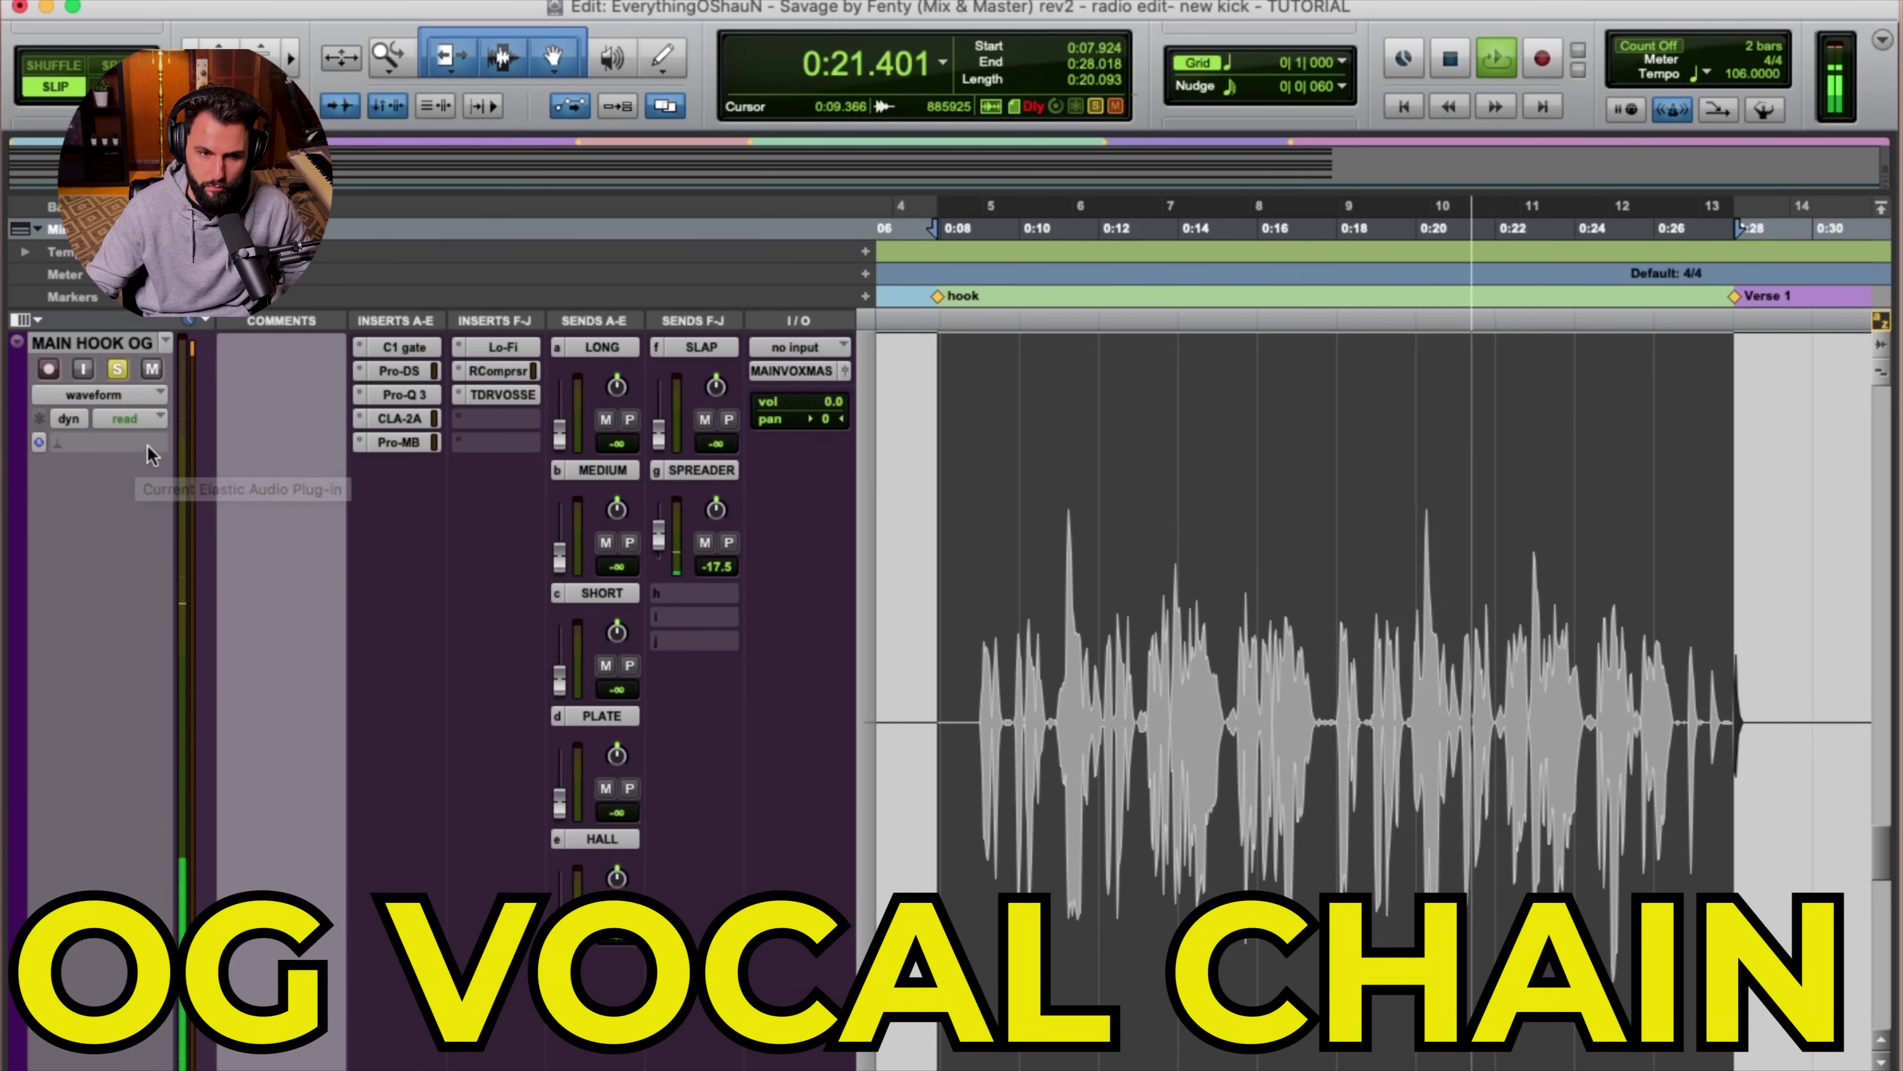
# Stop playback of the original vocal chain and take the MAIN HOOK OG track out of solo.
pyautogui.press('space')
pyautogui.click(118, 369)
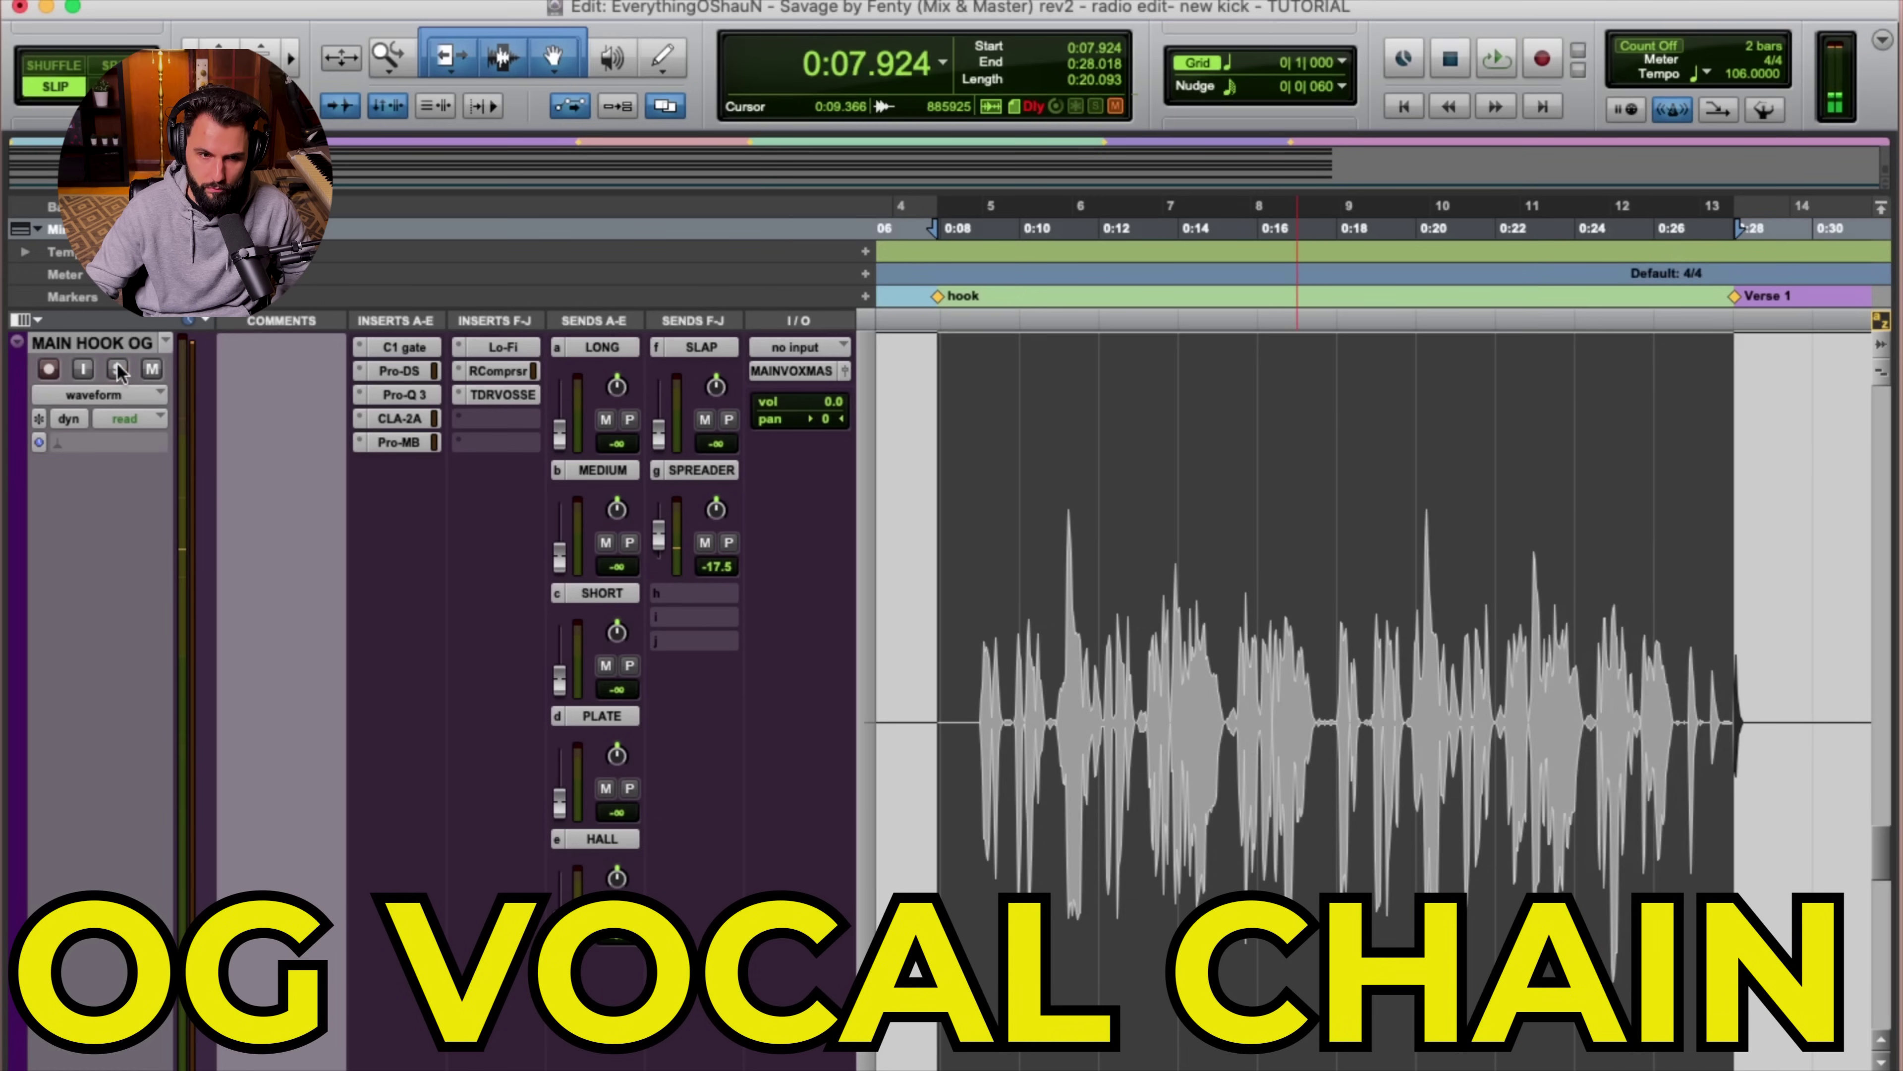